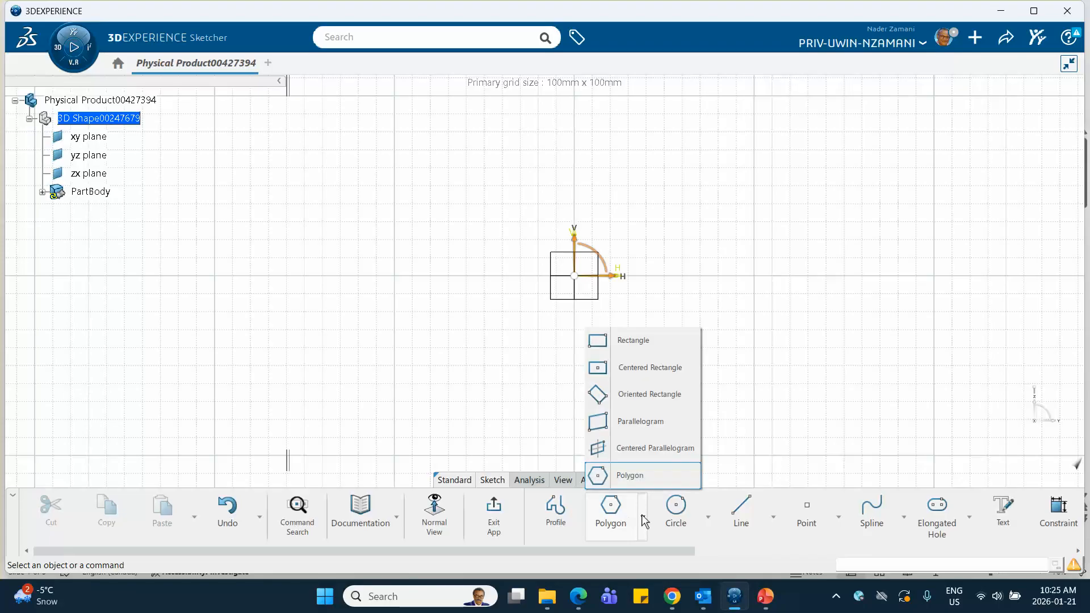
# Step: Sketch a centered rectangle at the origin, about 104.5 mm wide and 100 mm high
pyautogui.click(639, 369)
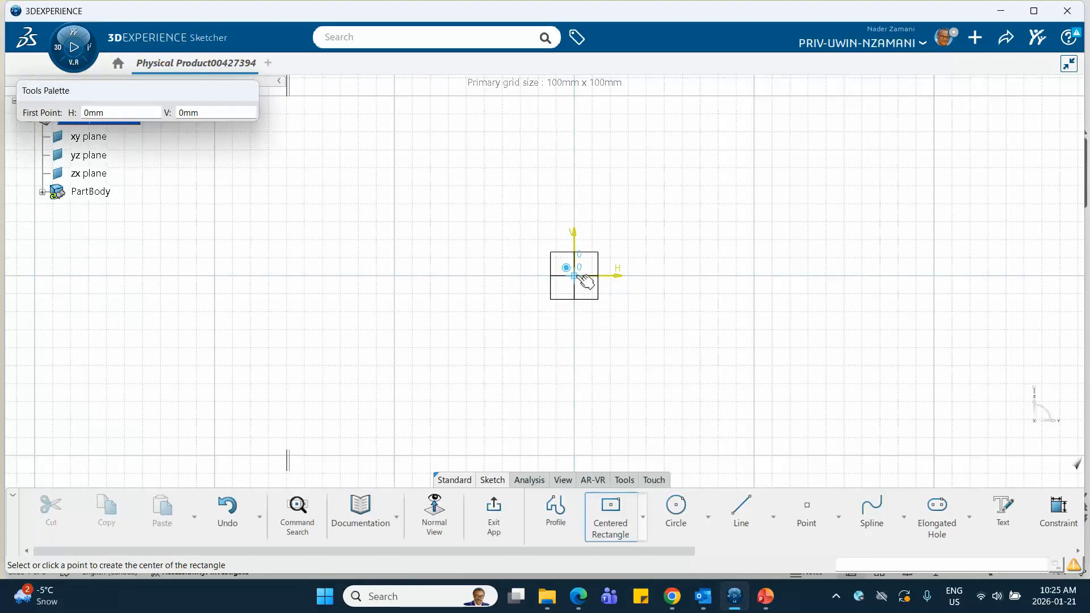
pyautogui.click(573, 275)
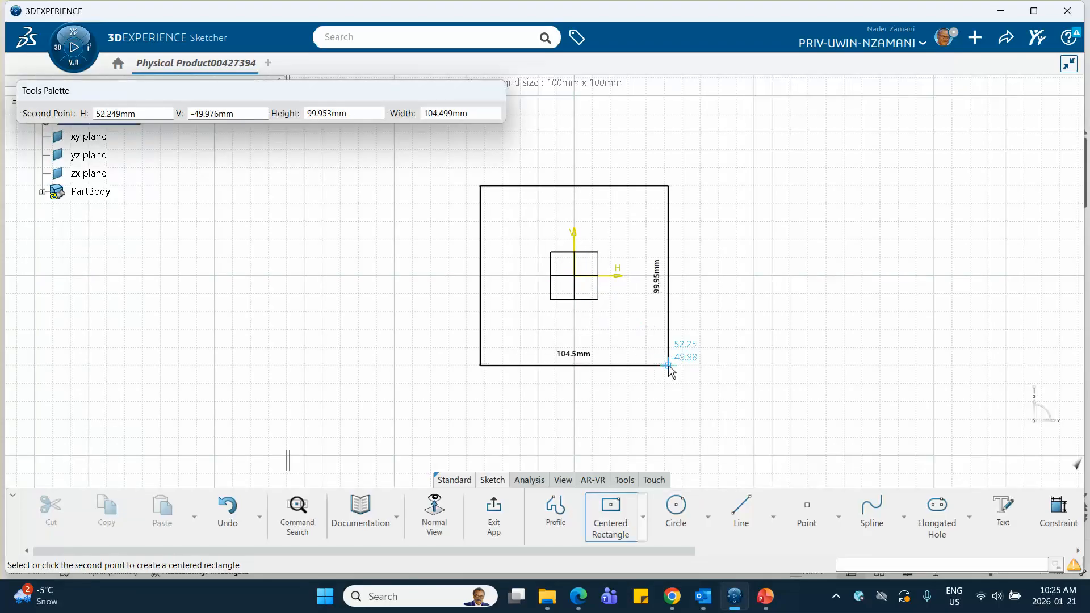
pyautogui.click(668, 366)
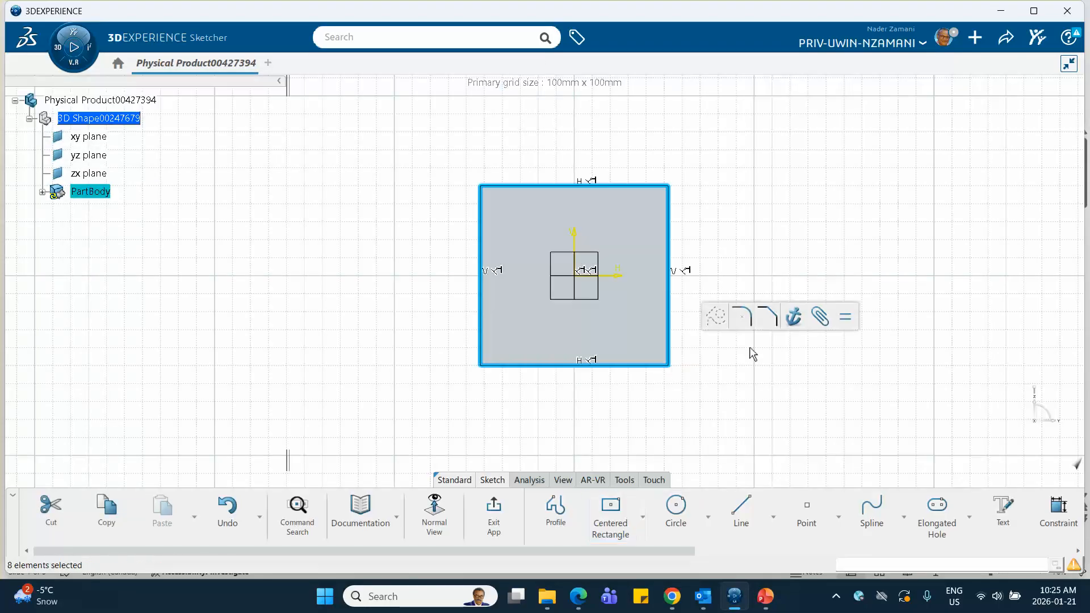
# Step: Dimension the rectangle's vertical side and set its length to 20 mm
pyautogui.click(1058, 511)
pyautogui.click(670, 252)
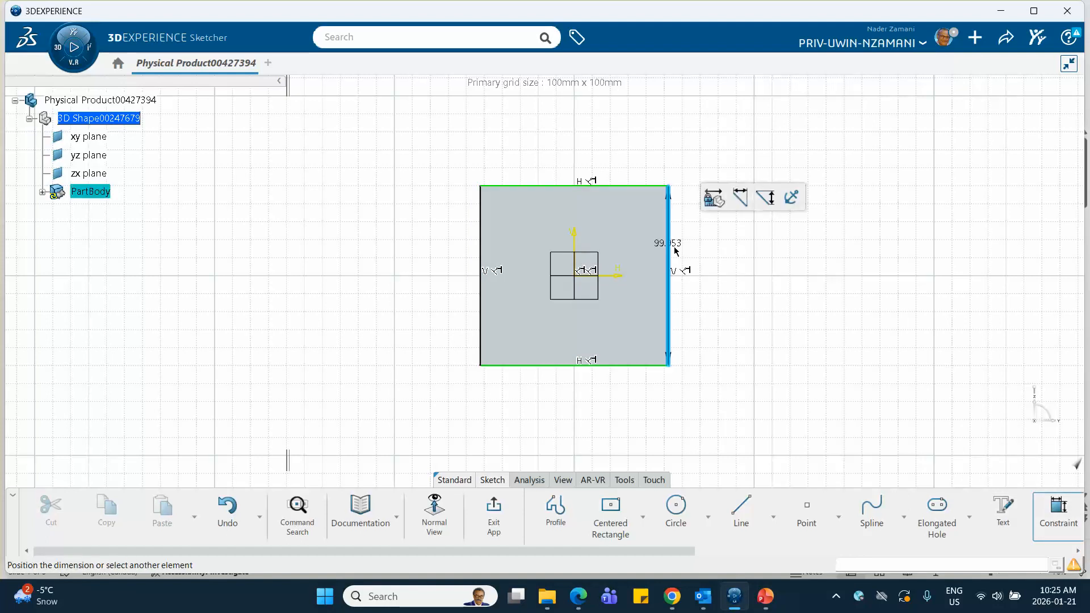
pyautogui.click(724, 252)
pyautogui.write('20')
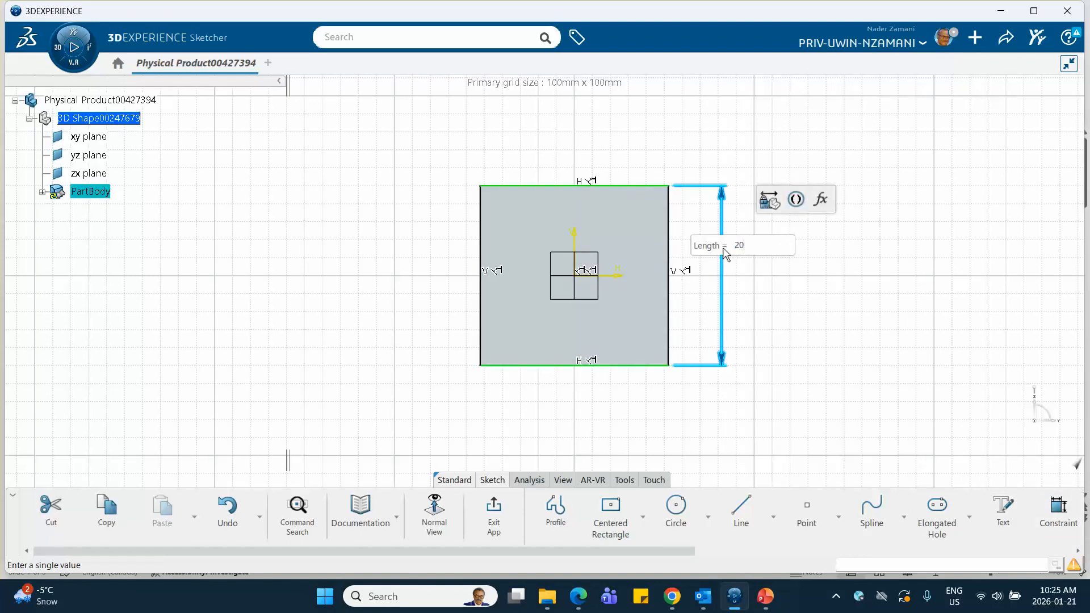
pyautogui.press('Return')
# Step: Dimension the rectangle's upper edge and set its length to 20 mm
pyautogui.click(593, 348)
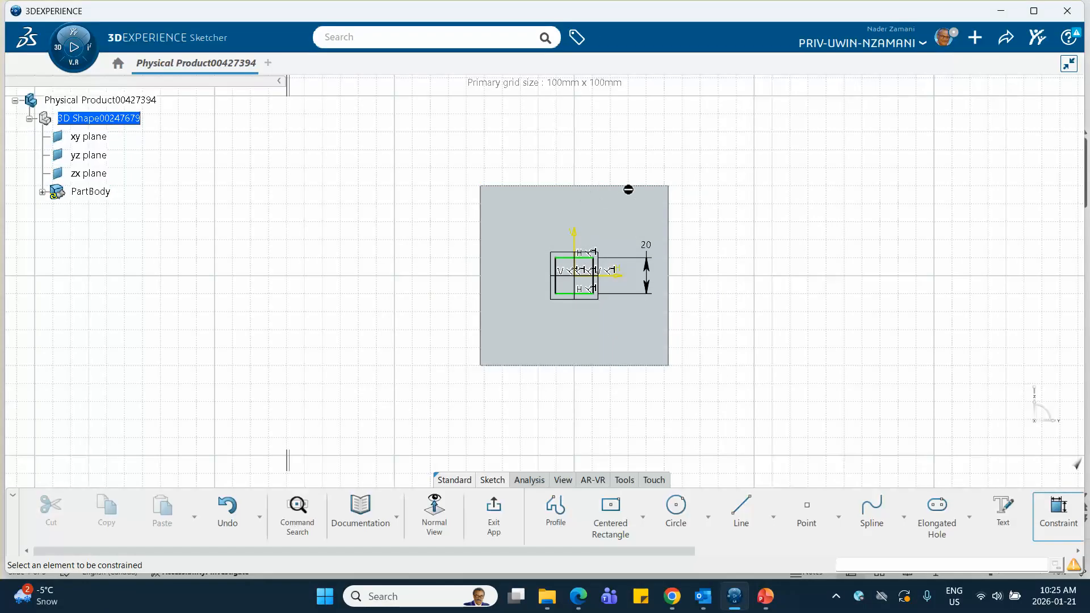
pyautogui.click(576, 257)
pyautogui.click(593, 139)
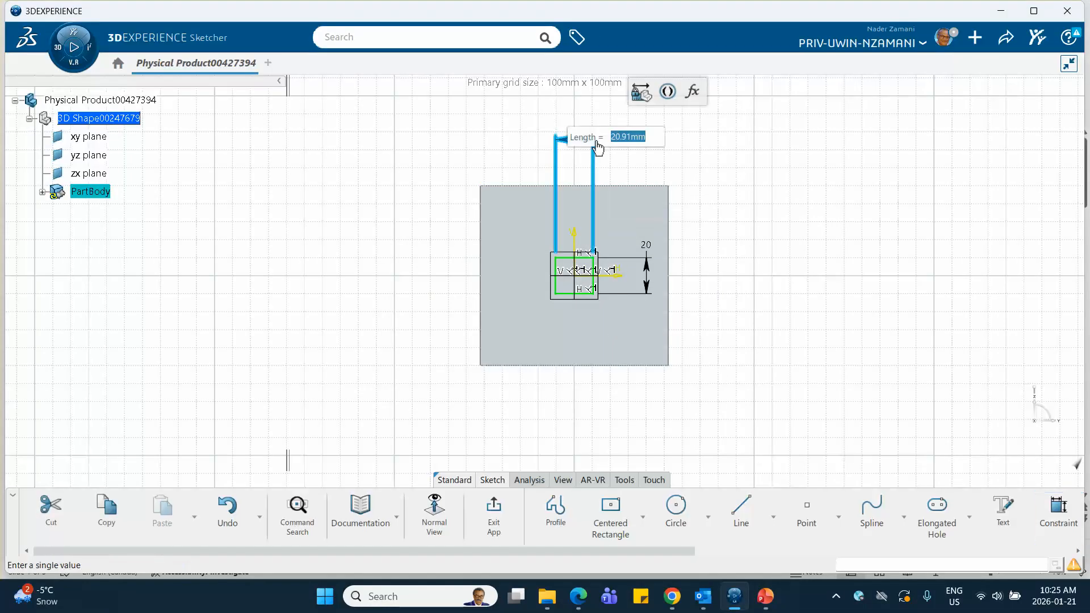
pyautogui.write('20')
pyautogui.press('Return')
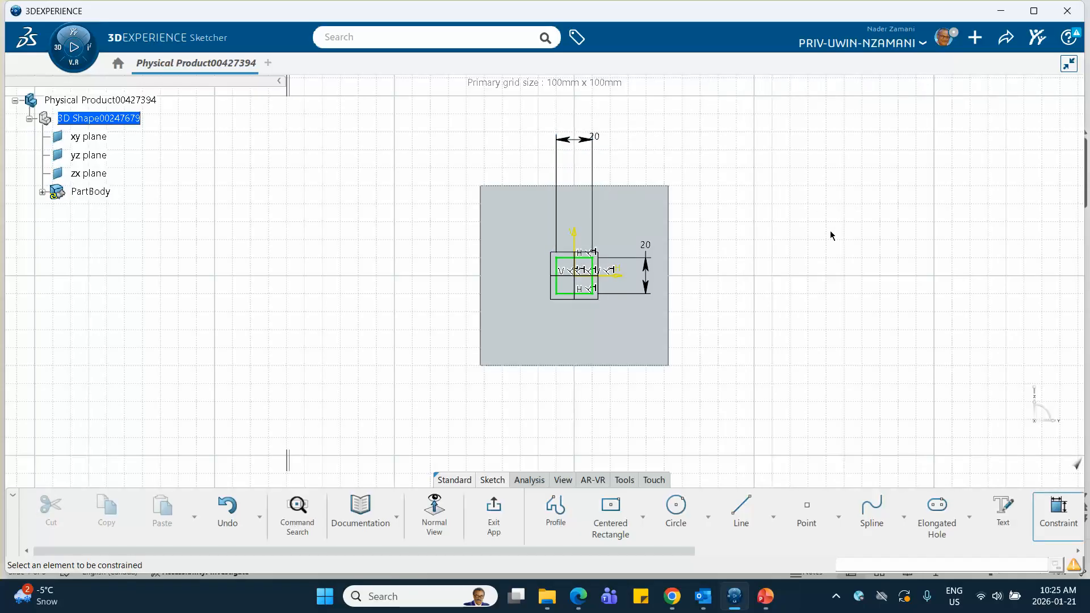
# Step: Delete the square's lower edge to leave an open three-sided profile, and exit the sketch
pyautogui.moveTo(622, 324); pyautogui.dragTo(621, 248, button='middle')
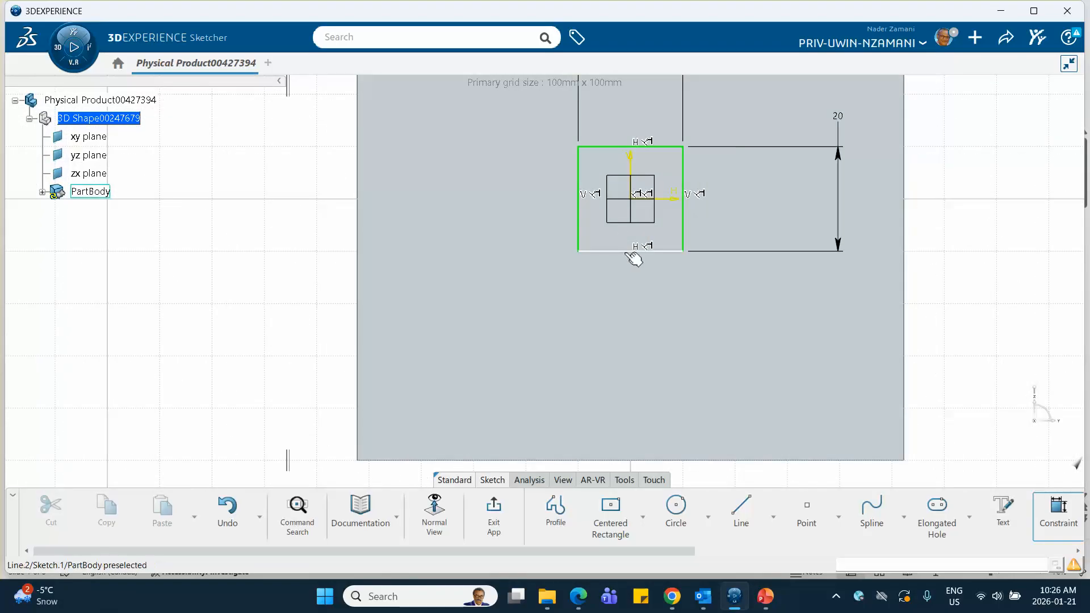
pyautogui.click(631, 250)
pyautogui.press('Escape')
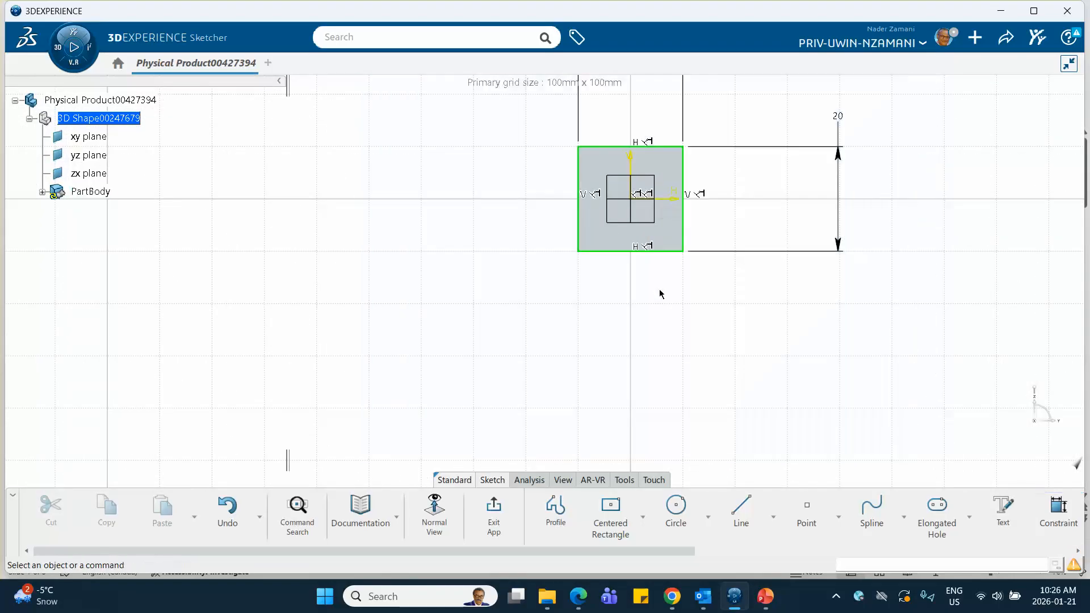
pyautogui.click(635, 251)
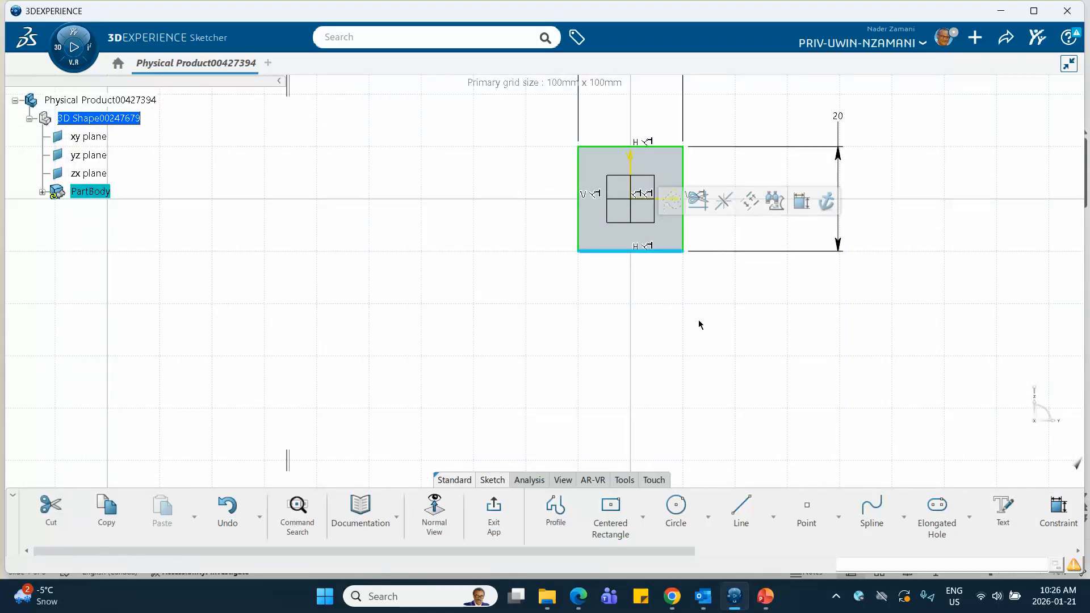
pyautogui.press('Delete')
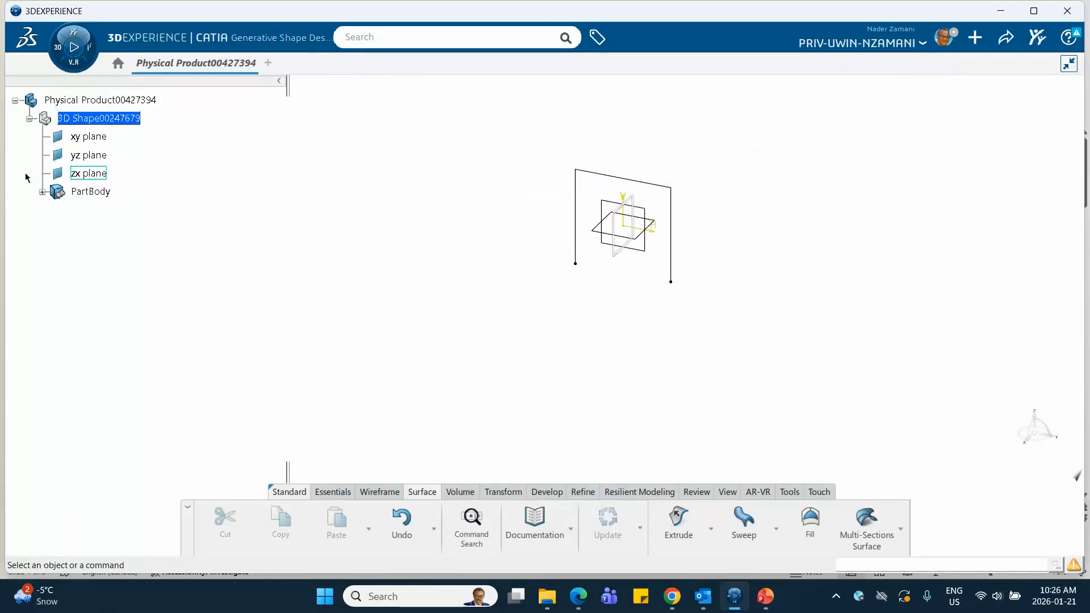
# Step: Check the section colours on slide 4 in PowerPoint, and give Sketch.1 purple lines with a 0.7 mm thickness
pyautogui.click(43, 193)
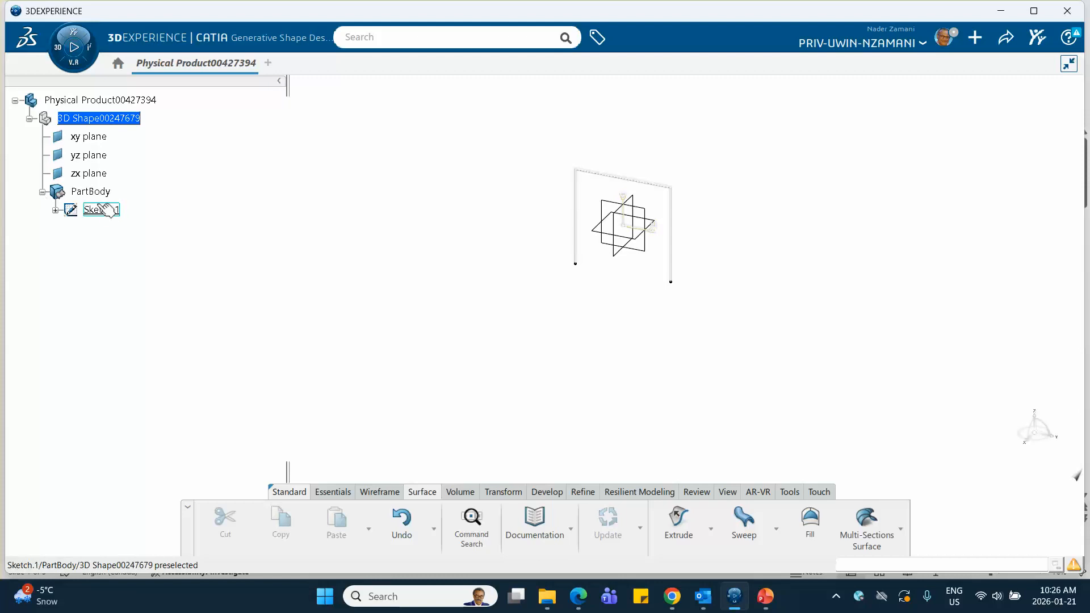
pyautogui.click(766, 596)
pyautogui.click(105, 459)
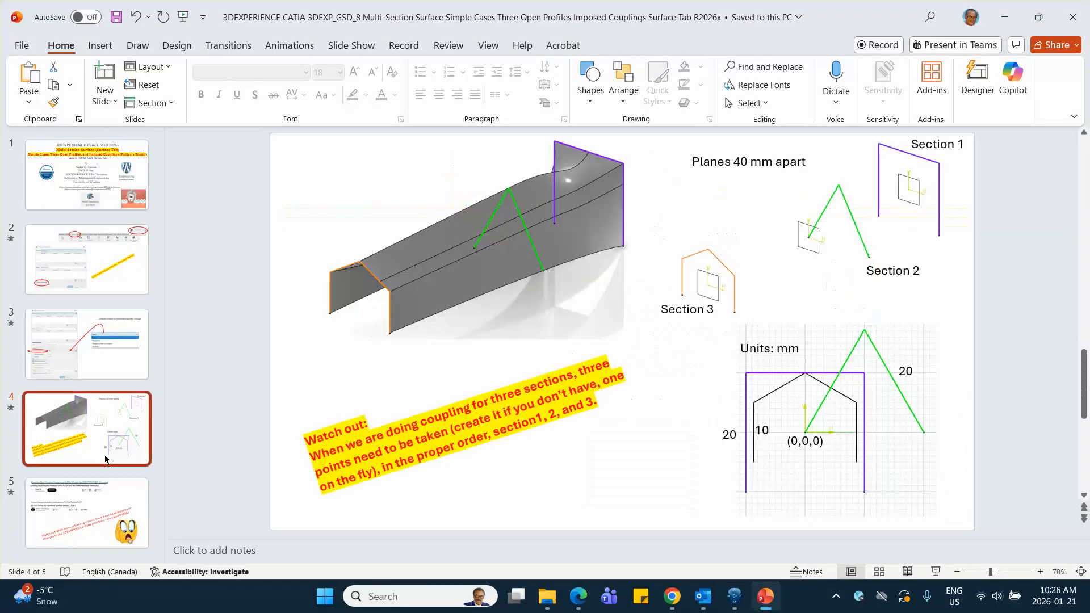
pyautogui.click(1019, 23)
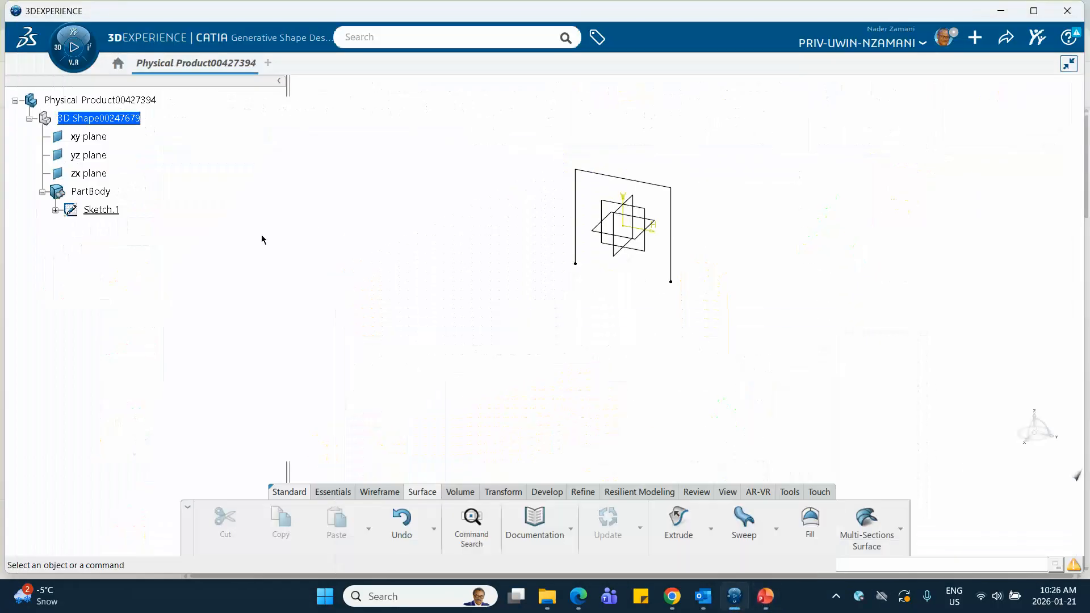
pyautogui.rightClick(101, 209)
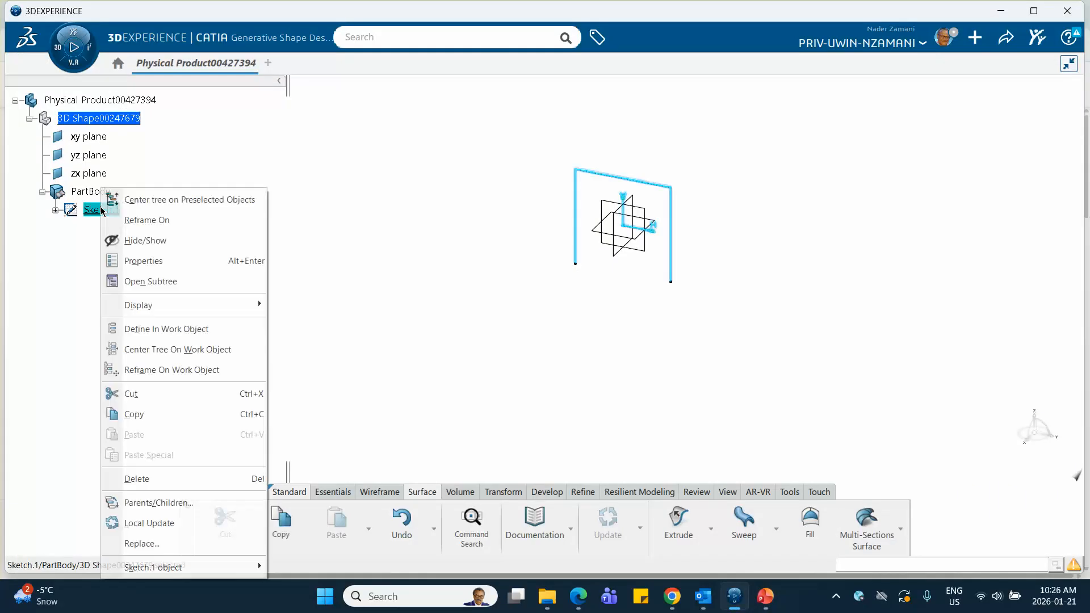
pyautogui.click(143, 260)
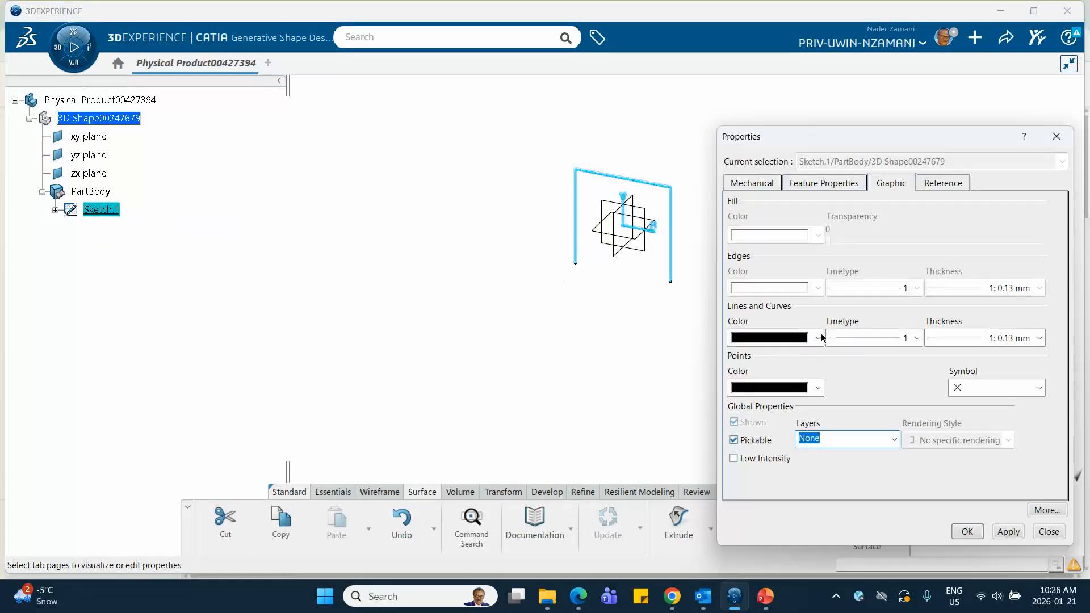
pyautogui.click(818, 338)
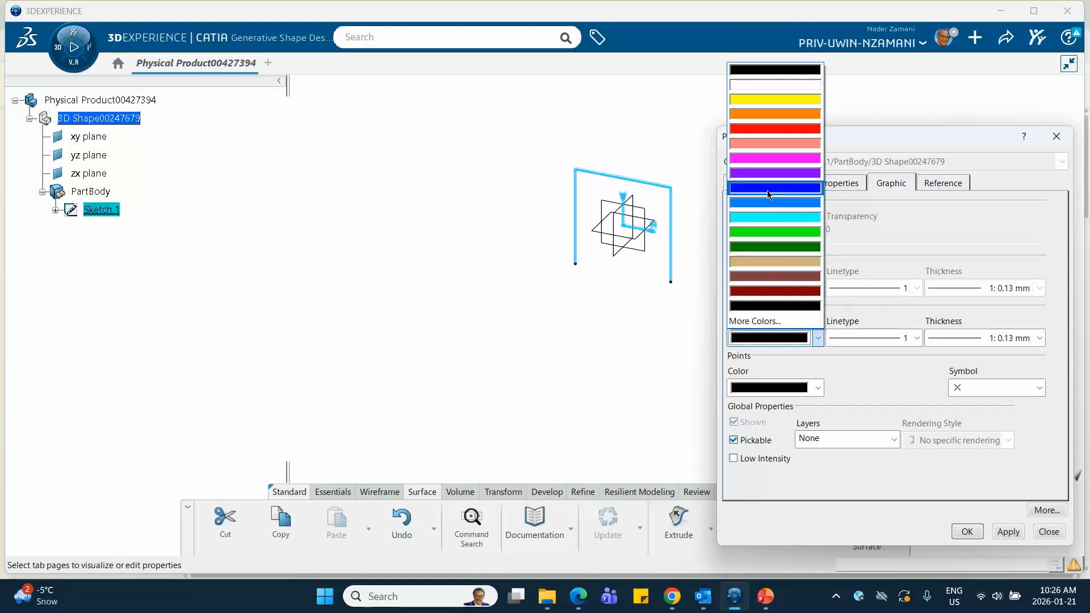
pyautogui.click(769, 174)
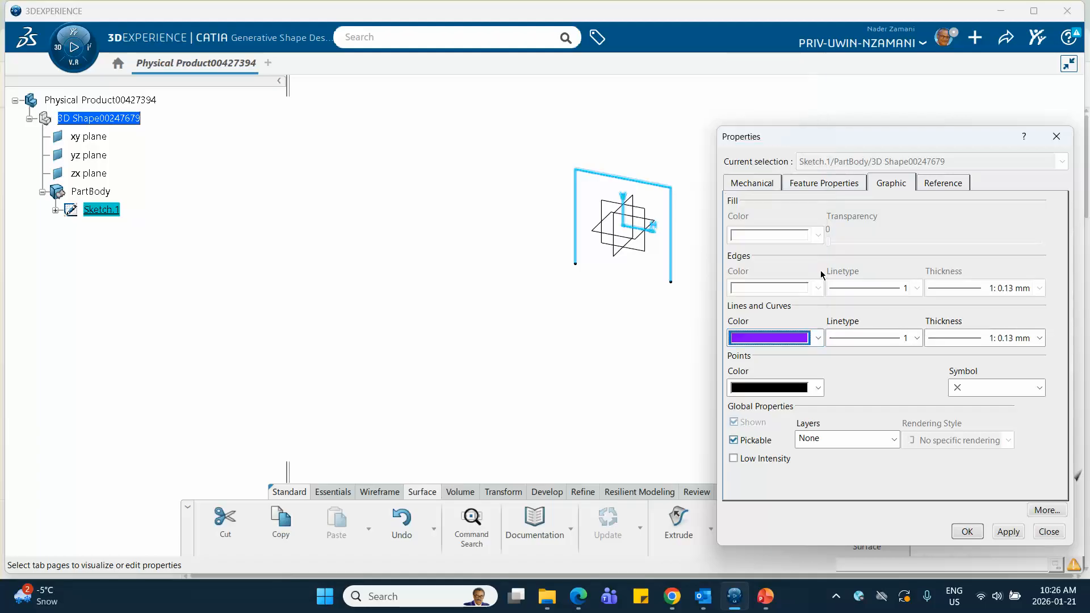
pyautogui.click(1040, 339)
pyautogui.click(968, 382)
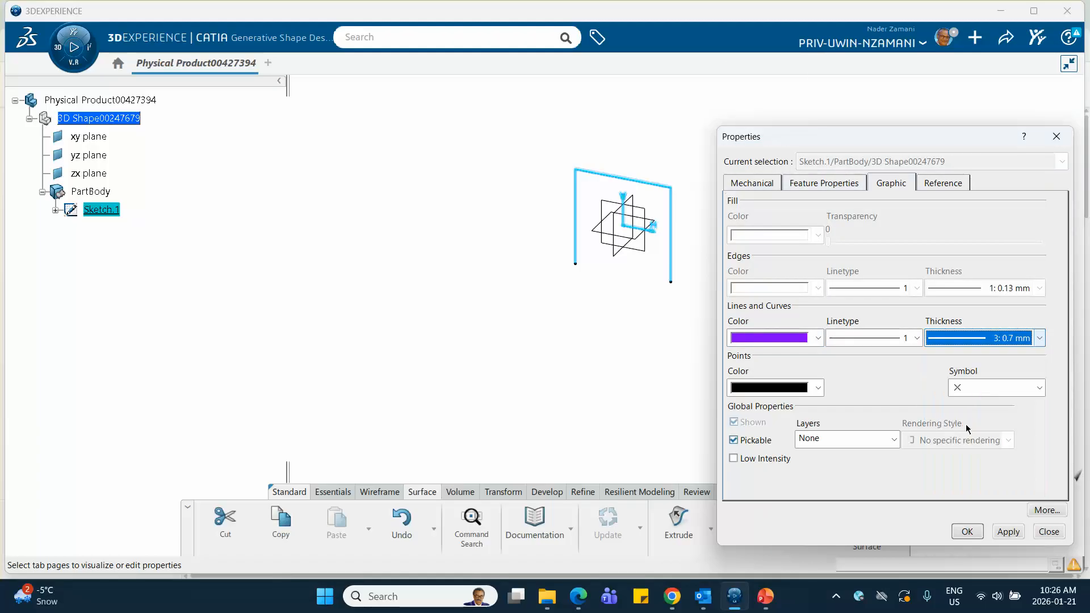
pyautogui.click(974, 534)
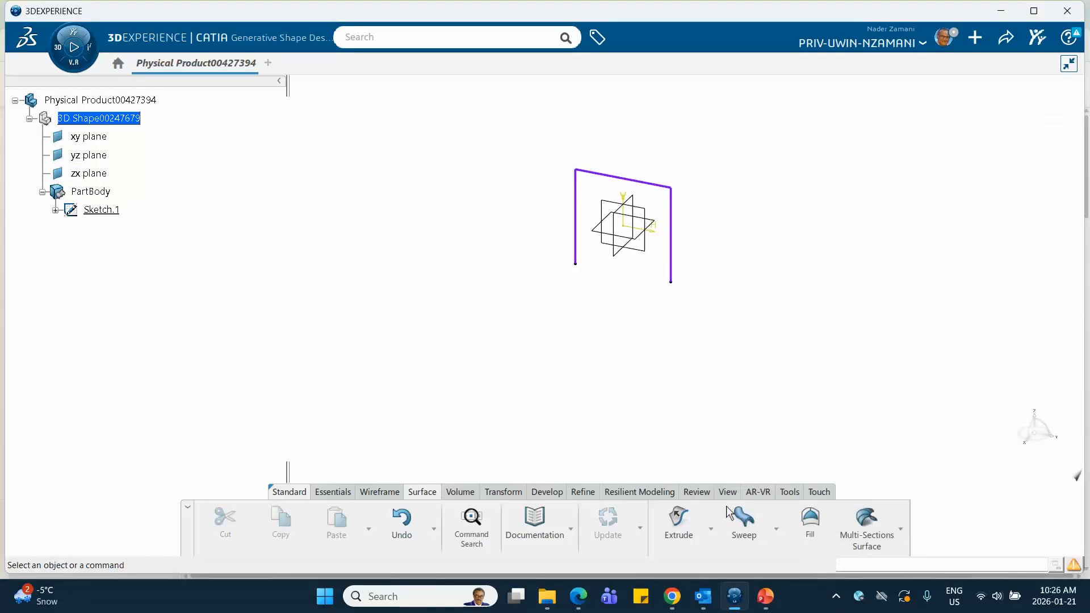
# Step: Create a reference plane offset 40 mm from the yz plane
pyautogui.click(379, 492)
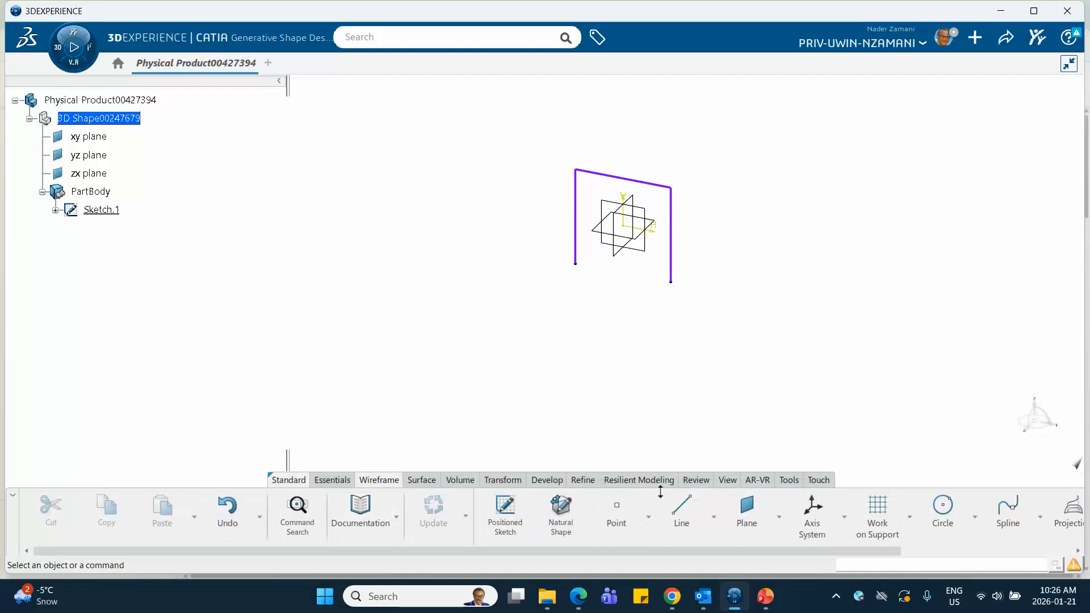
pyautogui.click(747, 505)
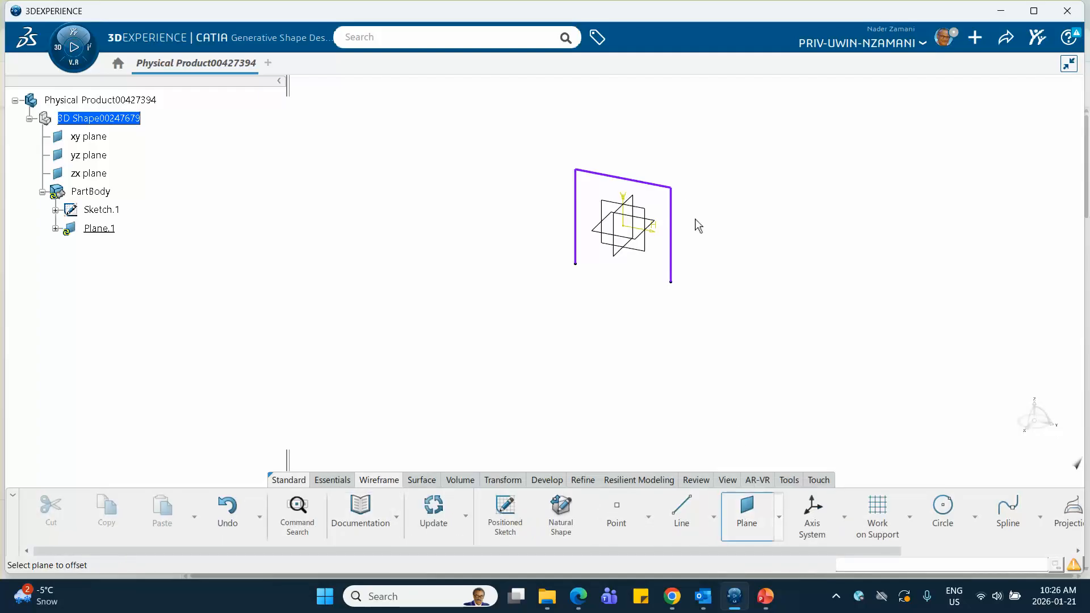
pyautogui.click(641, 216)
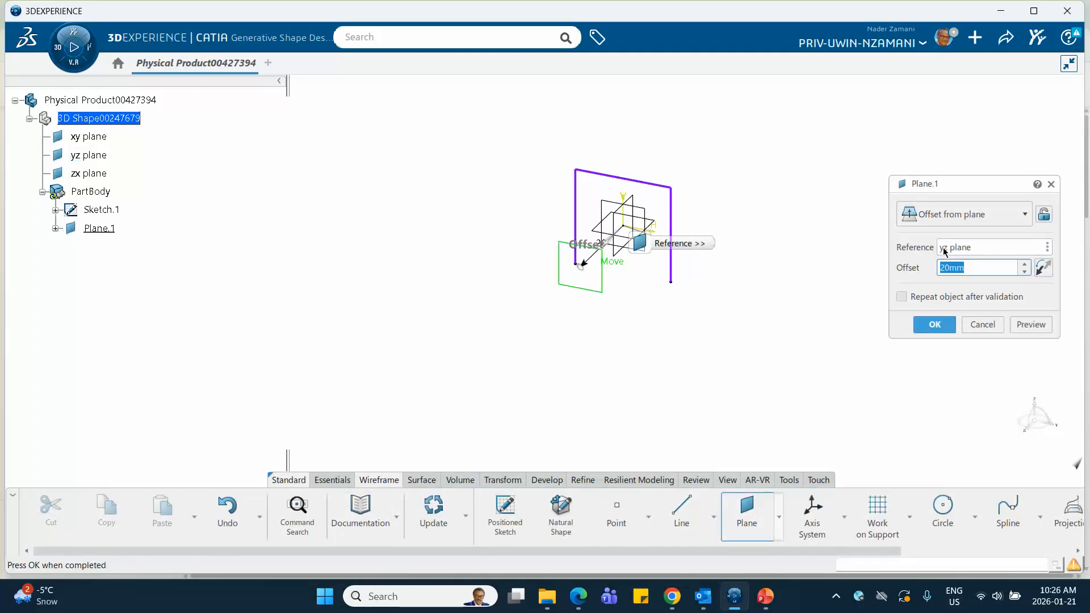
pyautogui.press('Return')
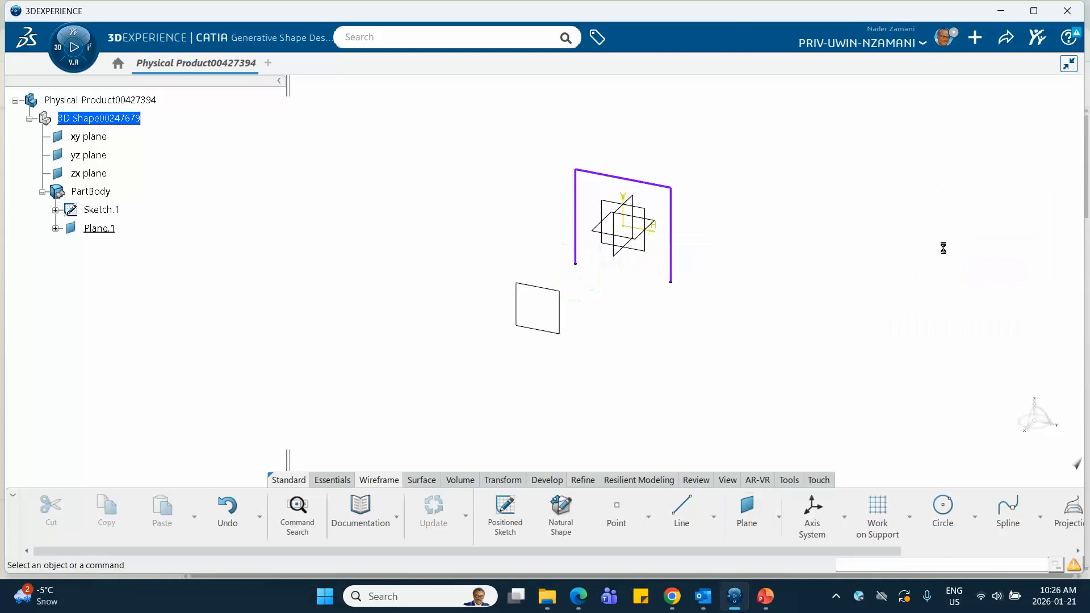
# Step: Sketch a closed triangle on the offset plane, starting at the origin with a base about 25 mm long on the horizontal axis
pyautogui.click(568, 320)
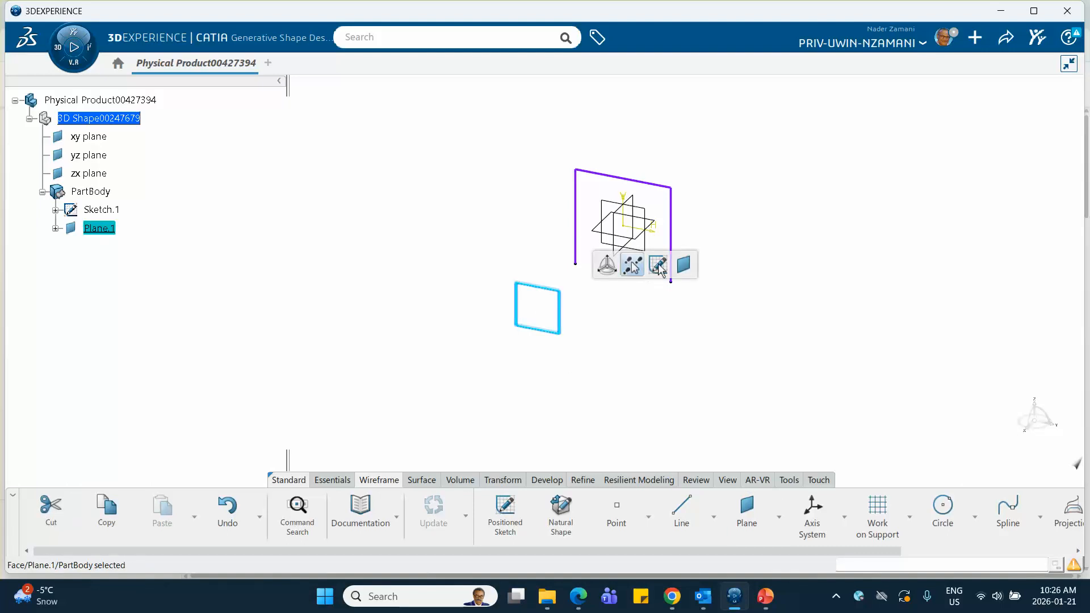
pyautogui.click(658, 266)
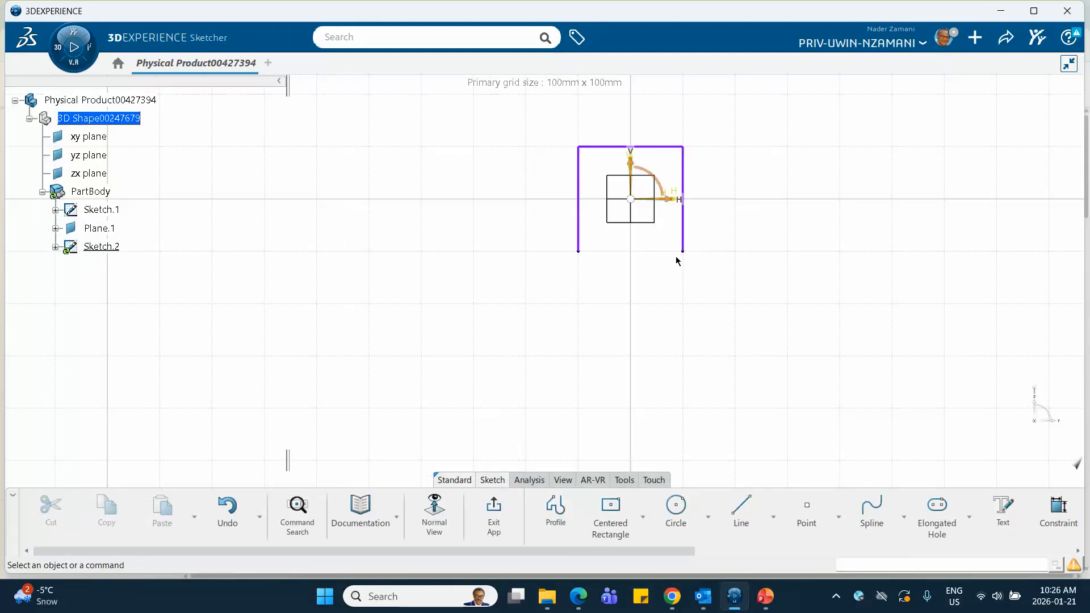
pyautogui.moveTo(677, 261); pyautogui.dragTo(542, 401, button='middle')
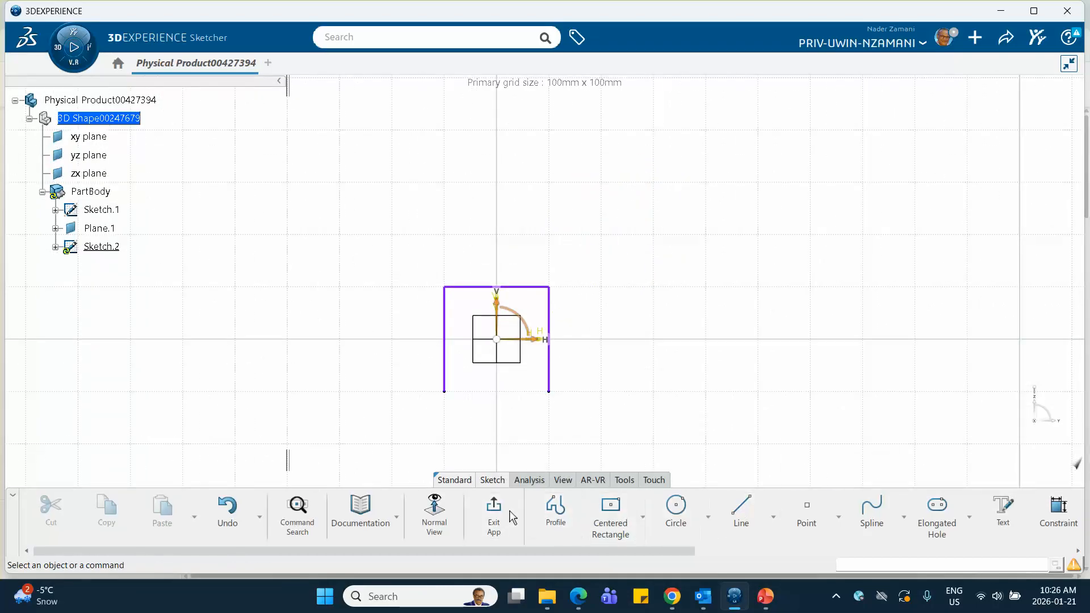
pyautogui.click(557, 512)
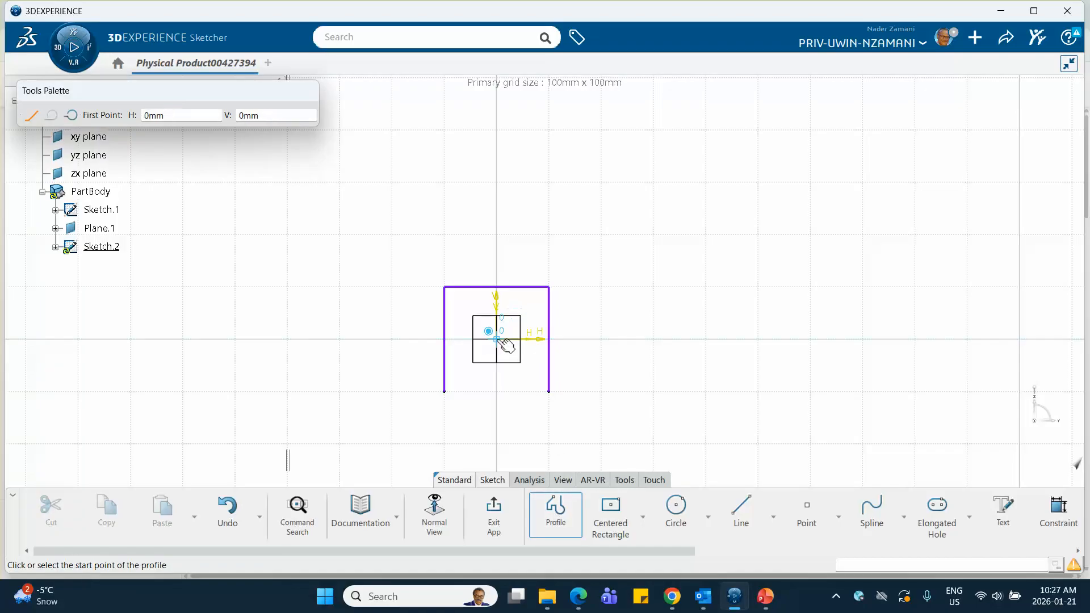
pyautogui.click(497, 339)
pyautogui.click(571, 244)
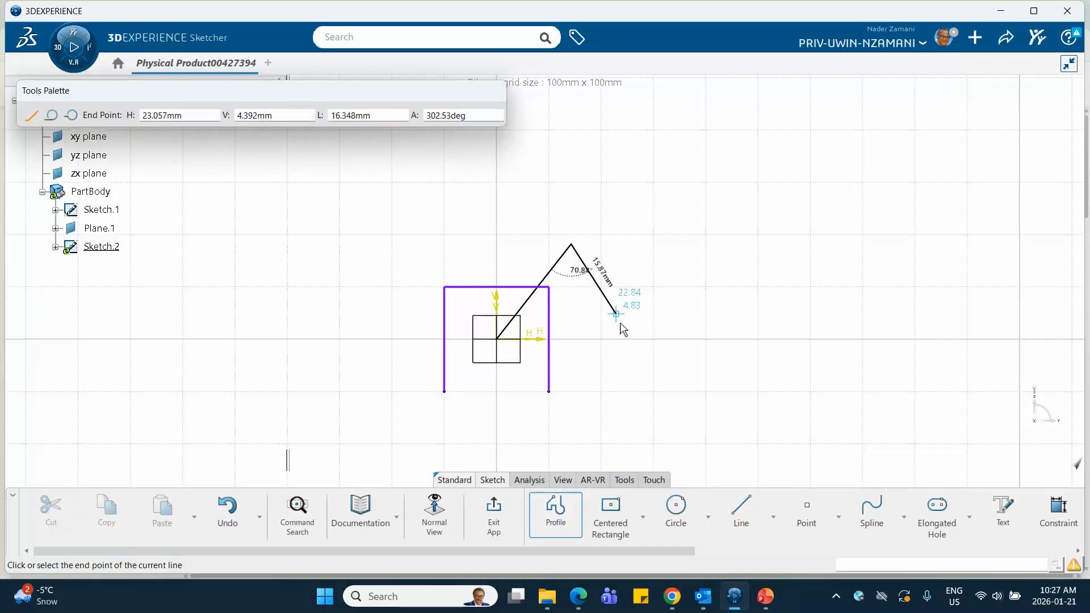
pyautogui.click(629, 339)
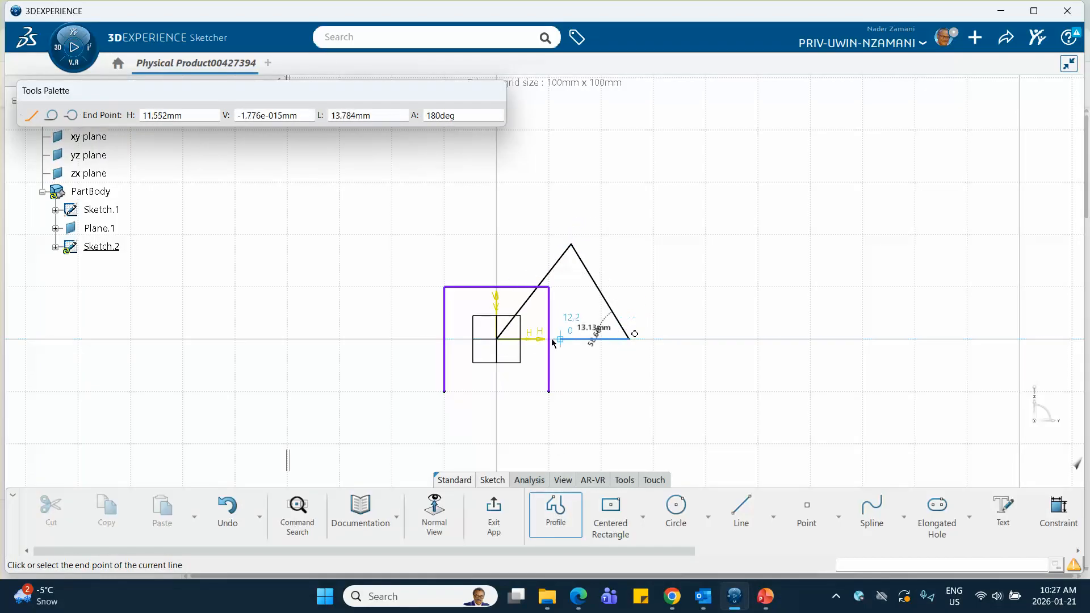
pyautogui.click(498, 339)
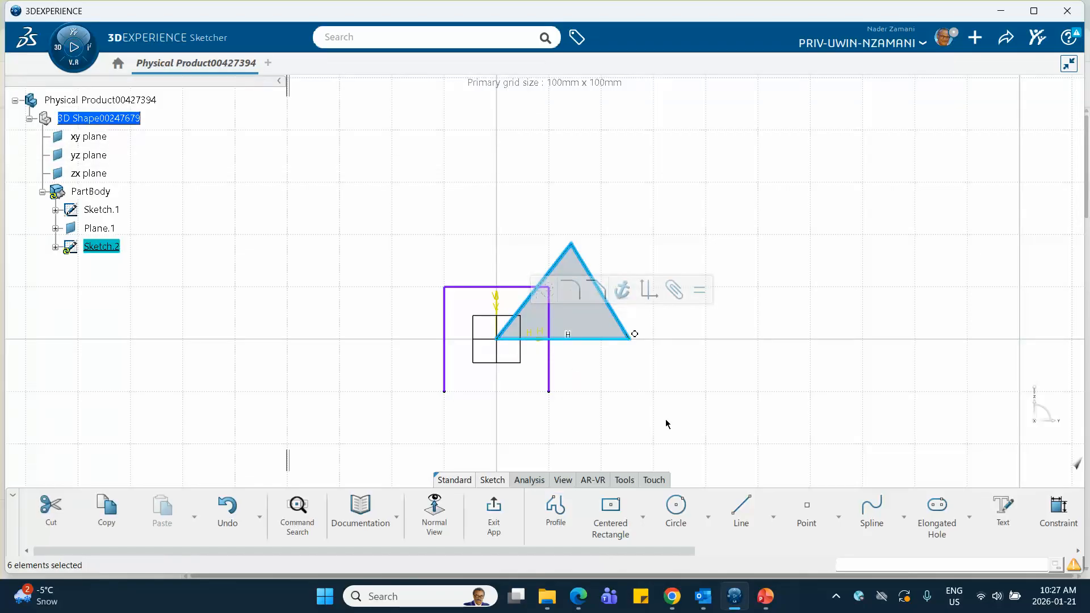
pyautogui.click(728, 412)
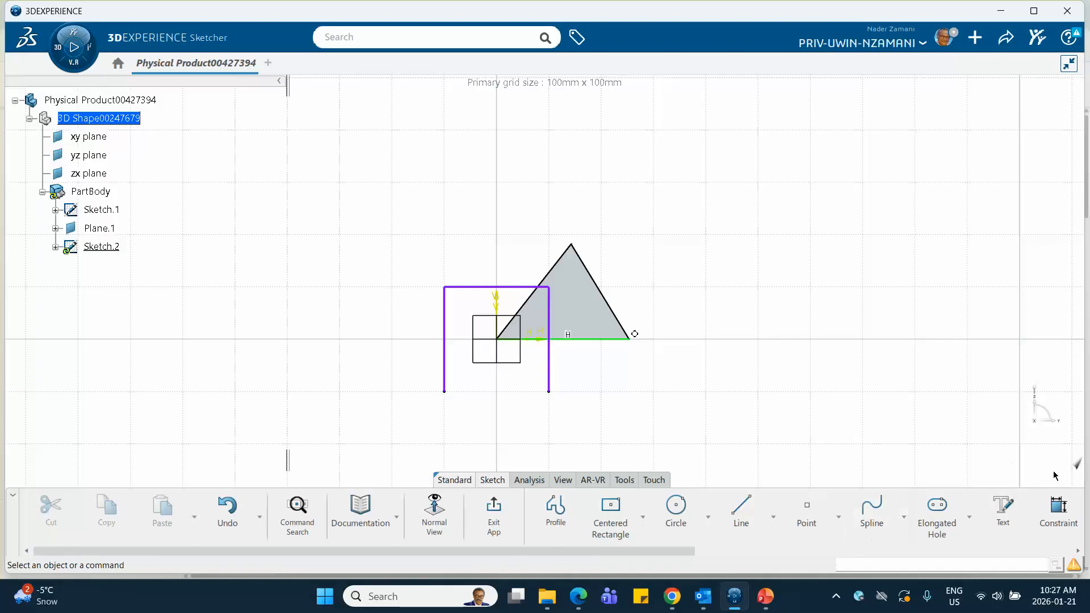
# Step: Dimension the triangle's right slanted side to 20 mm, accepting the scaling of all sketch elements
pyautogui.click(1058, 508)
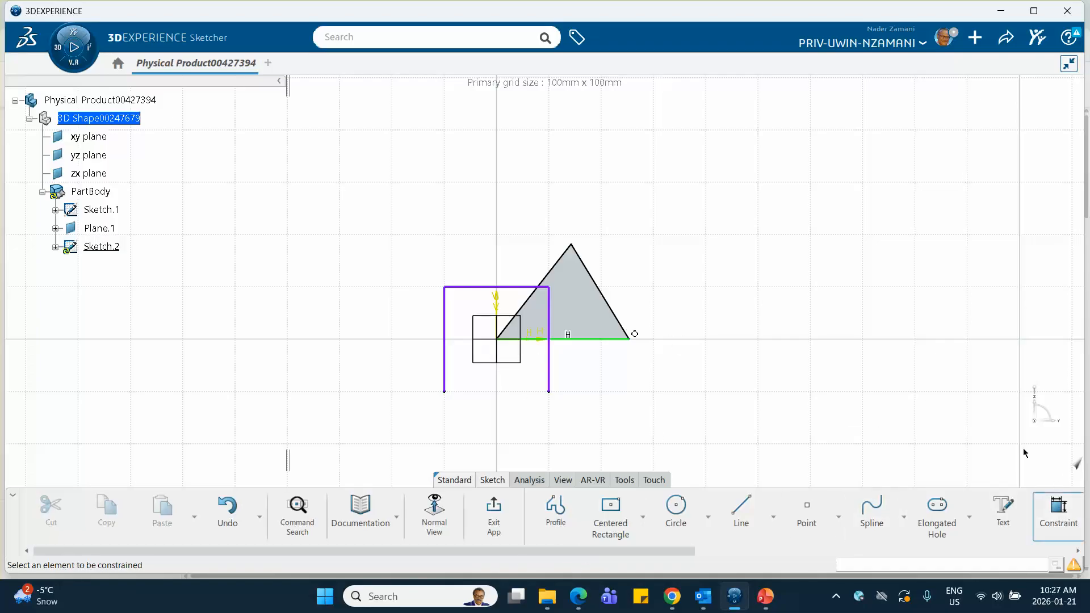
pyautogui.click(616, 308)
pyautogui.click(640, 280)
pyautogui.write('2')
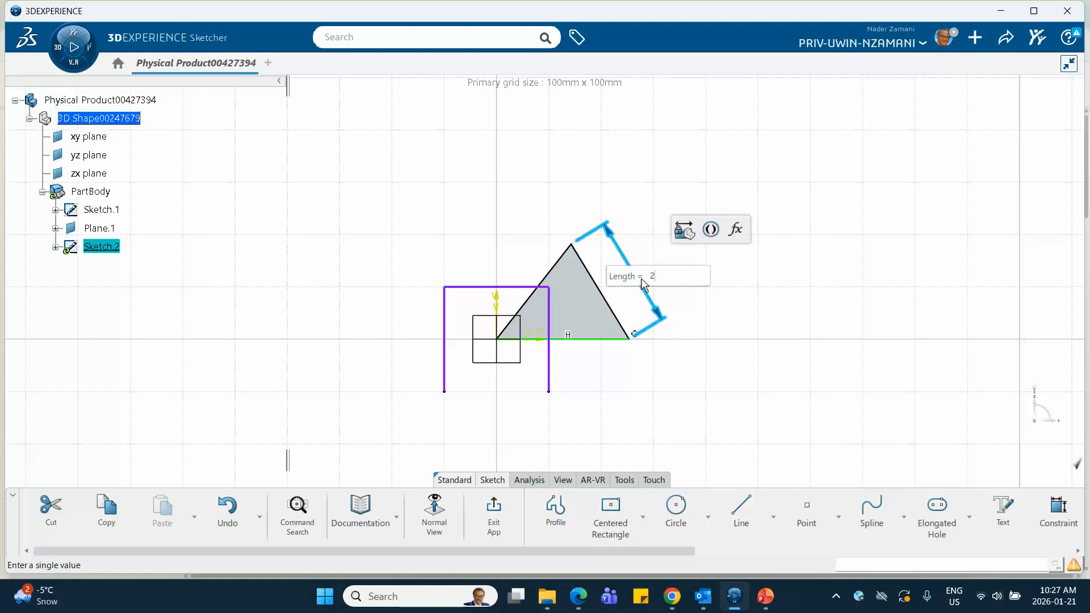
pyautogui.write('0')
pyautogui.press('Return')
pyautogui.click(595, 349)
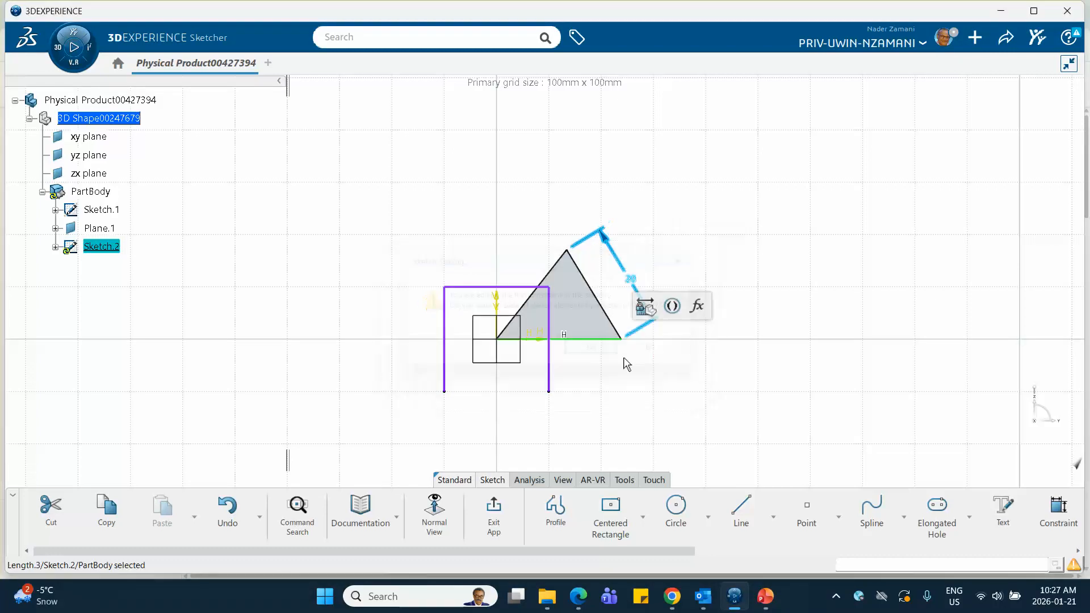
# Step: Dimension the triangle's horizontal base to 20 mm, placing the dimension below it
pyautogui.click(589, 339)
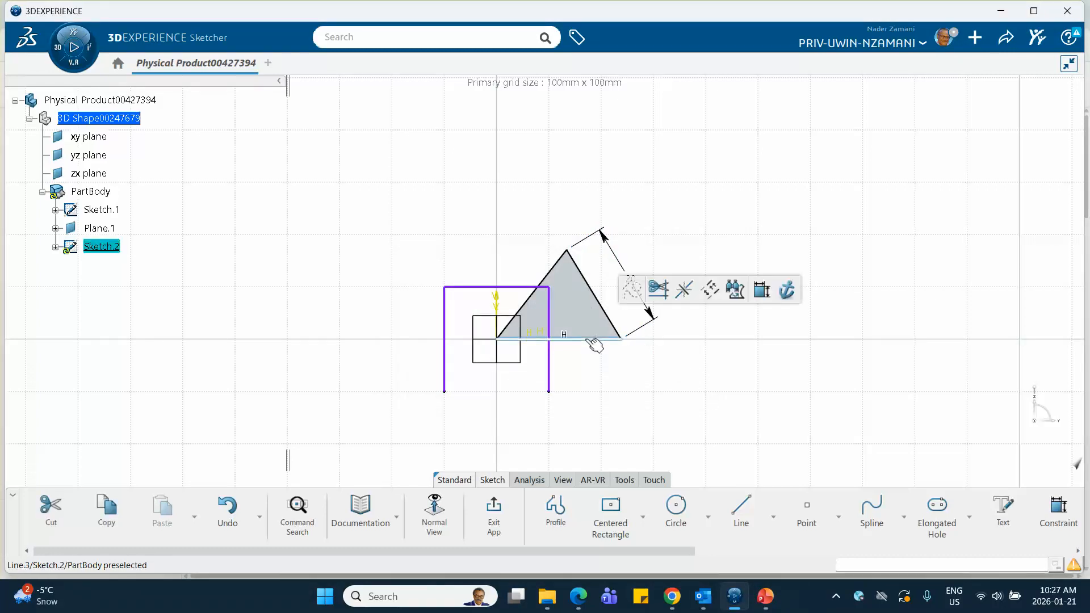
pyautogui.click(761, 298)
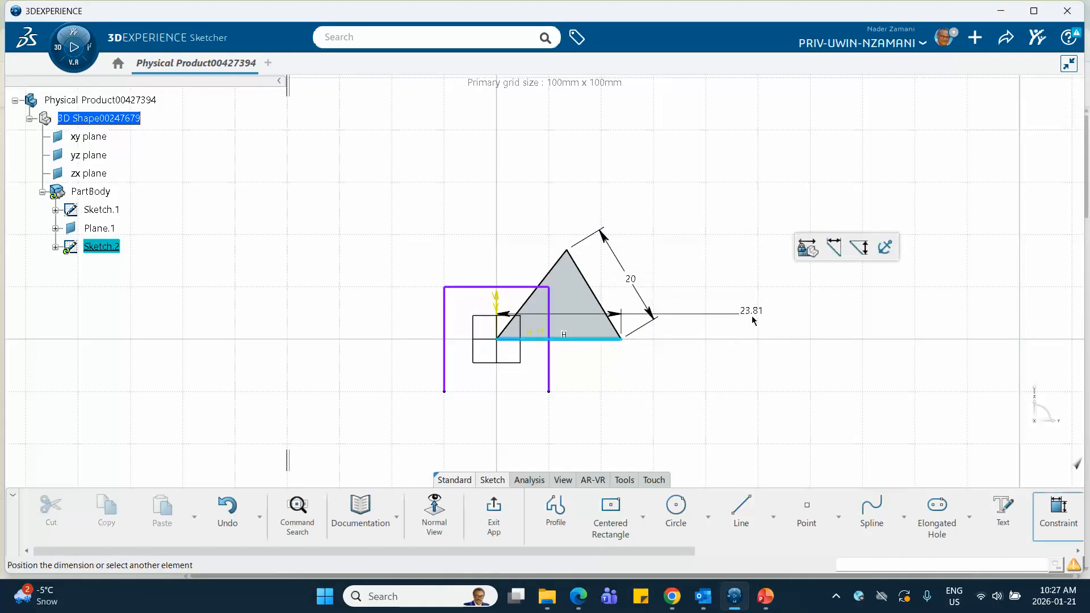
pyautogui.click(593, 373)
pyautogui.write('2')
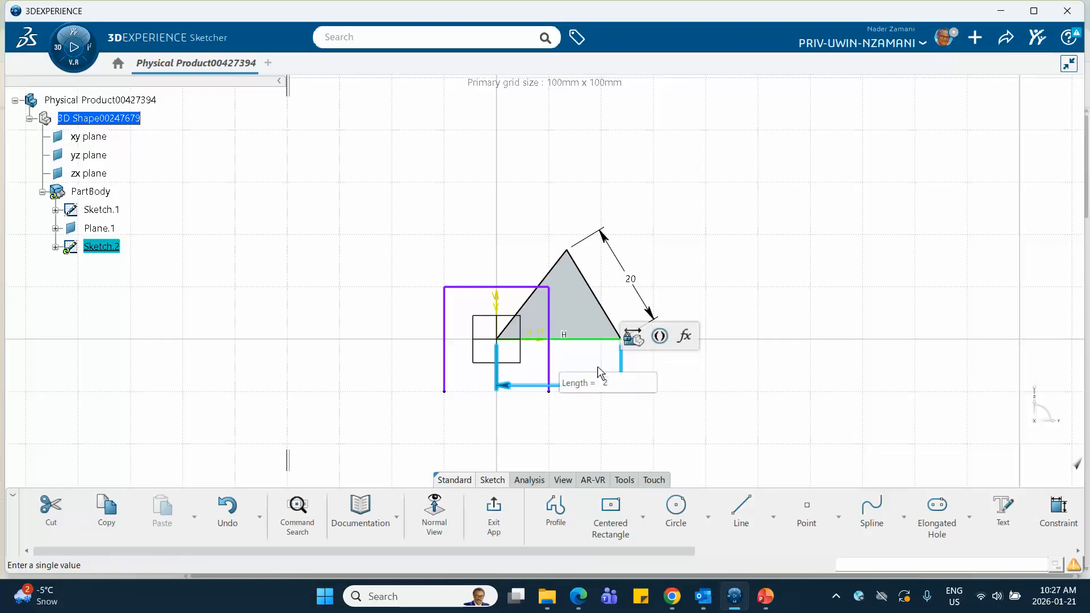
pyautogui.write('0')
pyautogui.press('Return')
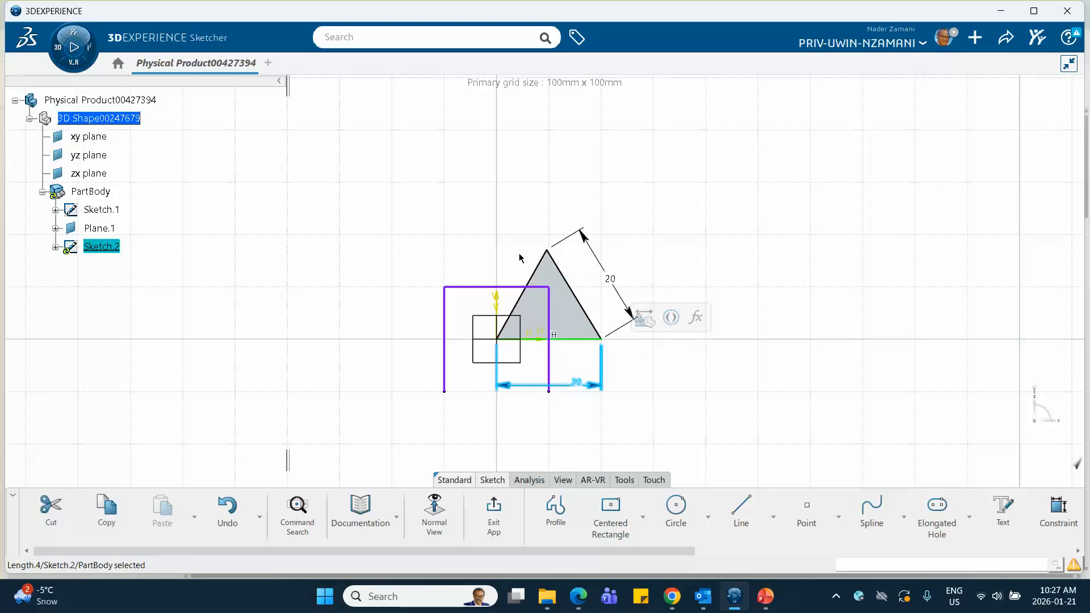
# Step: Dimension the triangle's left slanted side to 20 mm, placing the dimension outside the triangle
pyautogui.click(546, 276)
pyautogui.click(713, 221)
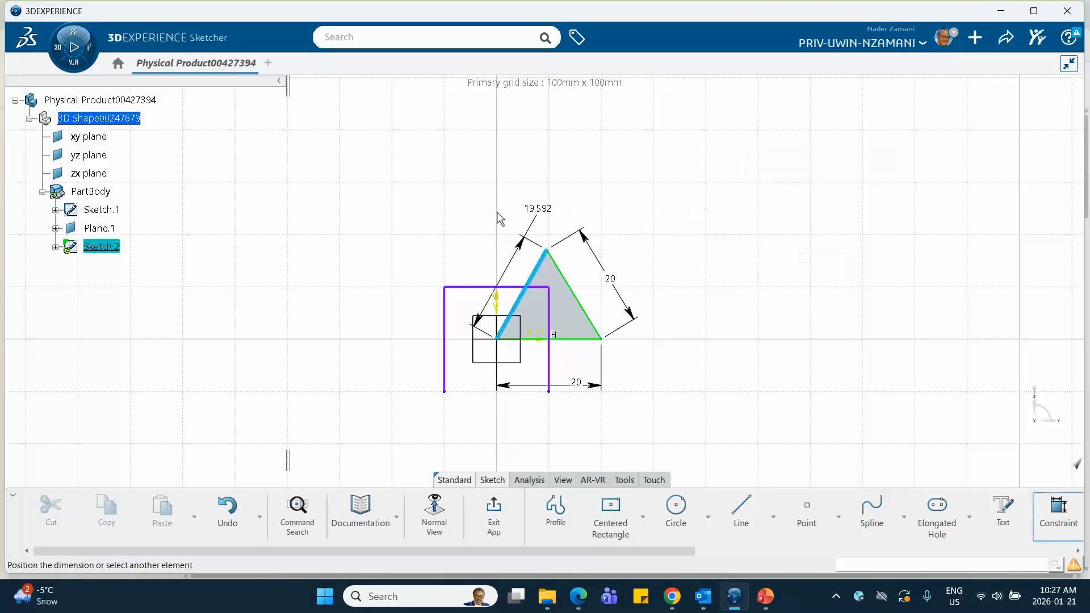
pyautogui.click(414, 214)
pyautogui.write('2')
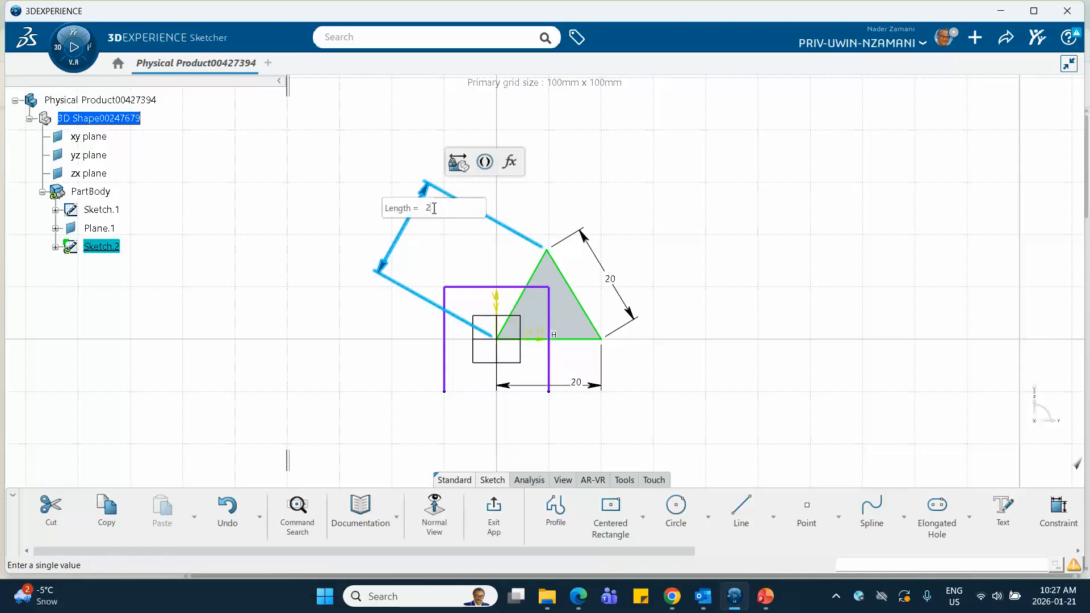
pyautogui.write('0')
pyautogui.press('Return')
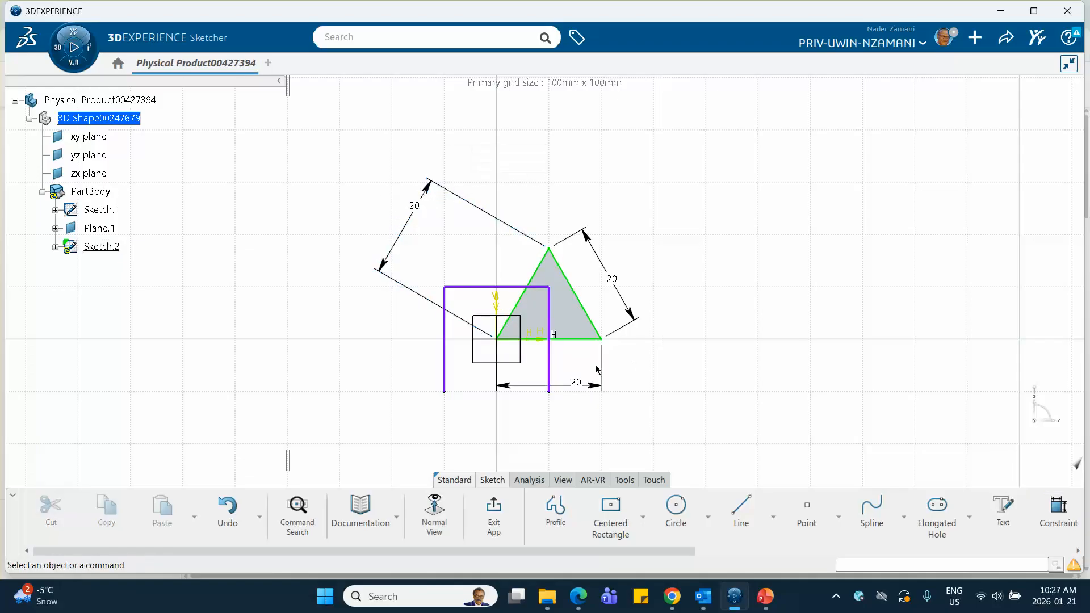
# Step: Delete the triangle's horizontal base to leave an open two-sided profile, and exit the sketch
pyautogui.click(576, 340)
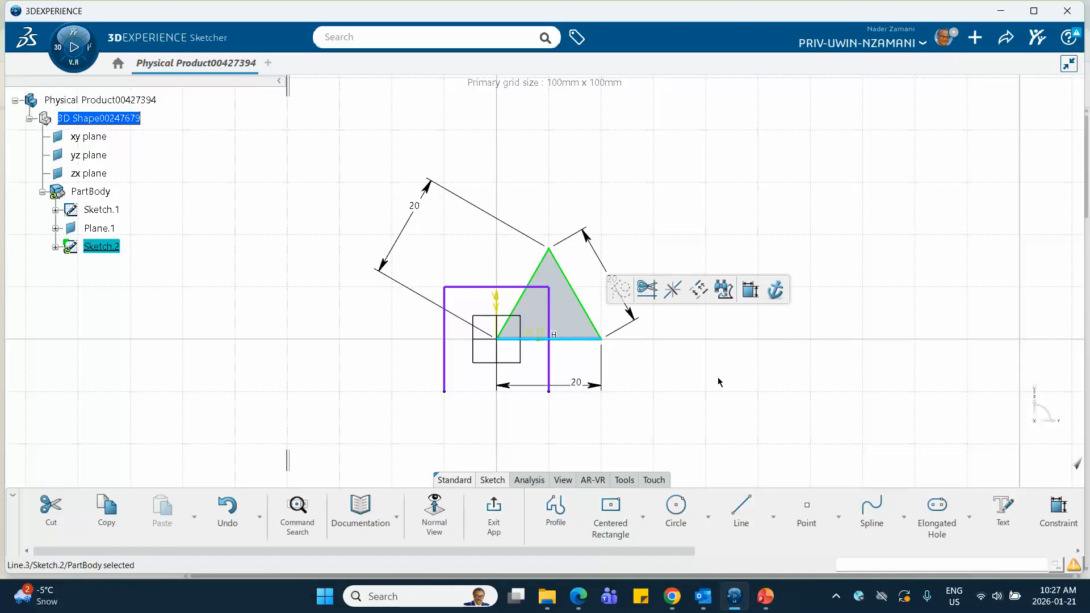
pyautogui.press('Delete')
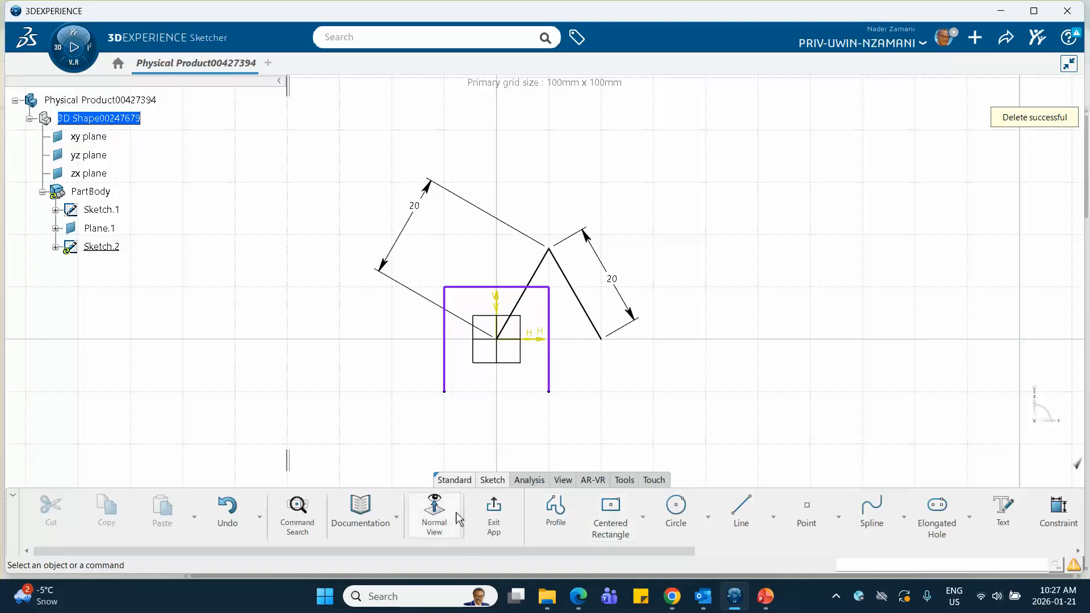
pyautogui.click(494, 509)
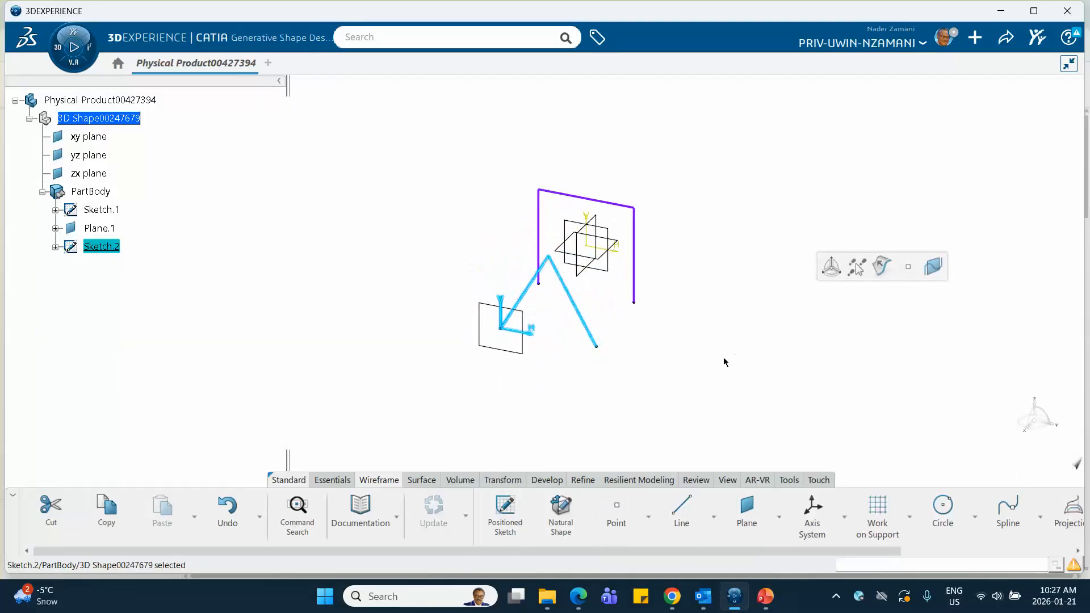
# Step: Give Sketch.2 green lines with a 0.7 mm thickness
pyautogui.click(647, 369)
pyautogui.moveTo(647, 369)
pyautogui.mouseDown(button='middle')
pyautogui.moveTo(662, 365)
pyautogui.moveTo(636, 385)
pyautogui.moveTo(637, 365)
pyautogui.moveTo(561, 372)
pyautogui.mouseUp(button='middle')
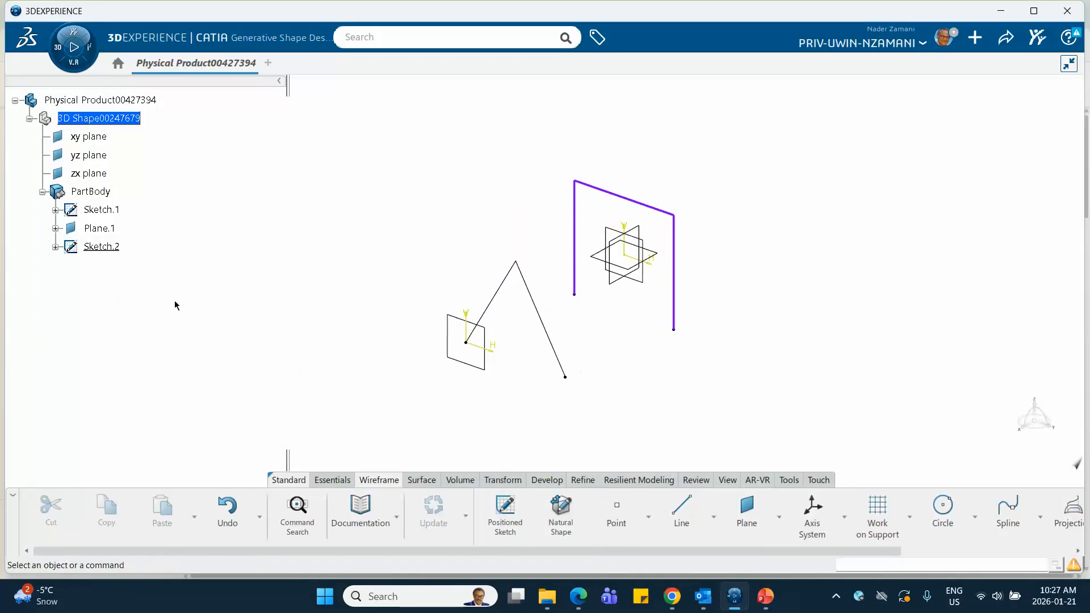
pyautogui.rightClick(114, 248)
pyautogui.click(170, 261)
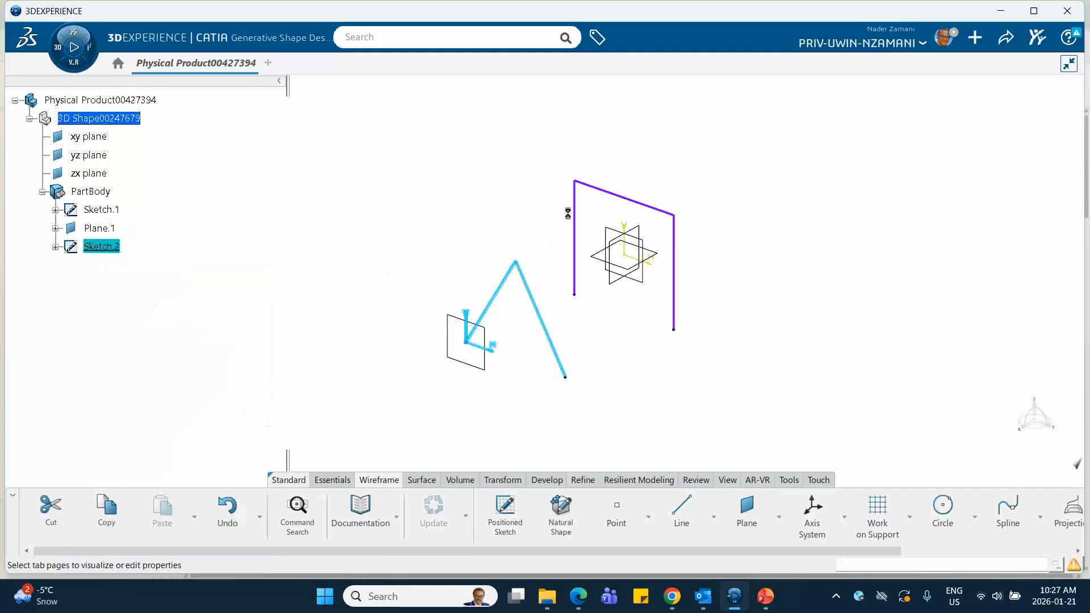
pyautogui.click(817, 337)
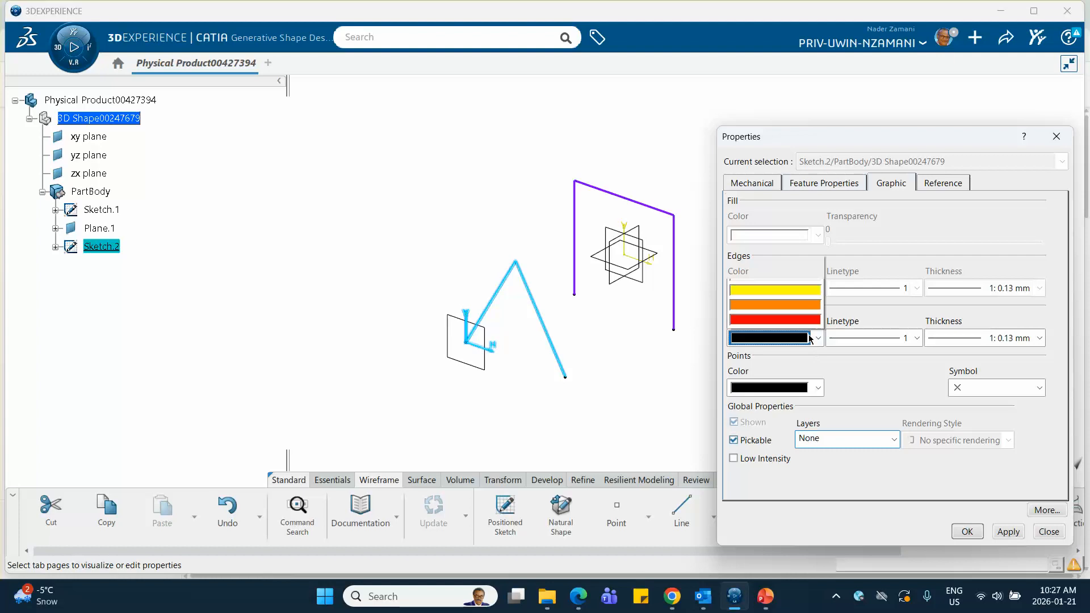
pyautogui.click(772, 255)
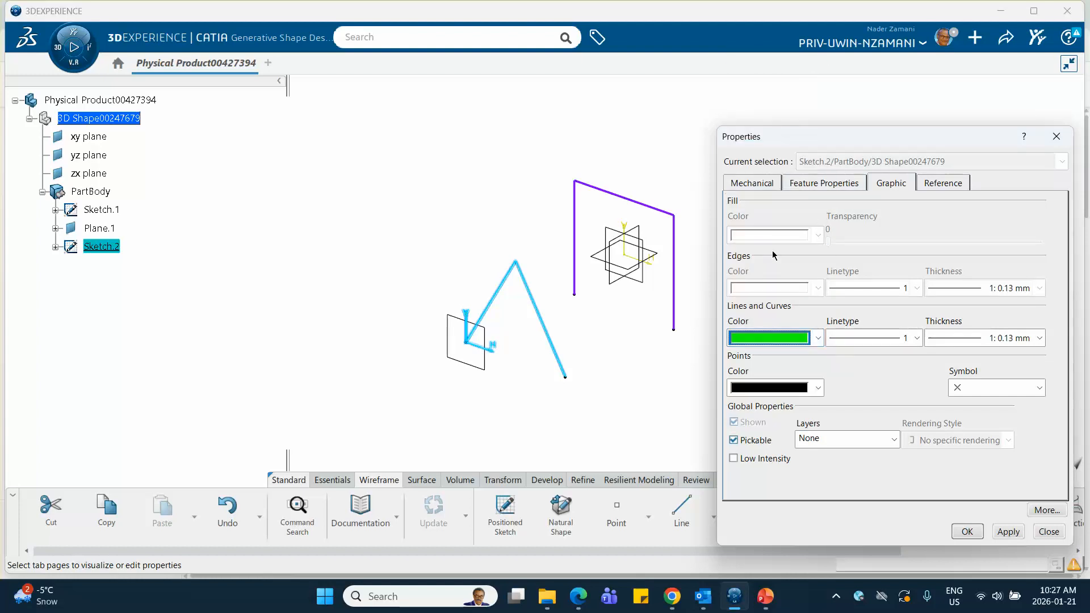
pyautogui.click(1039, 338)
pyautogui.click(979, 380)
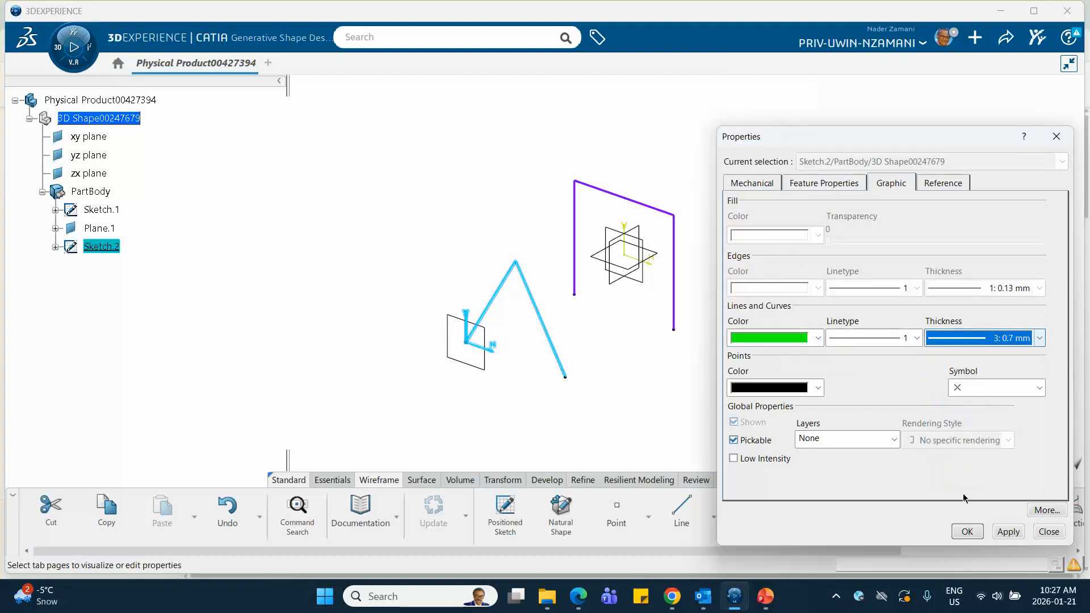
pyautogui.click(967, 531)
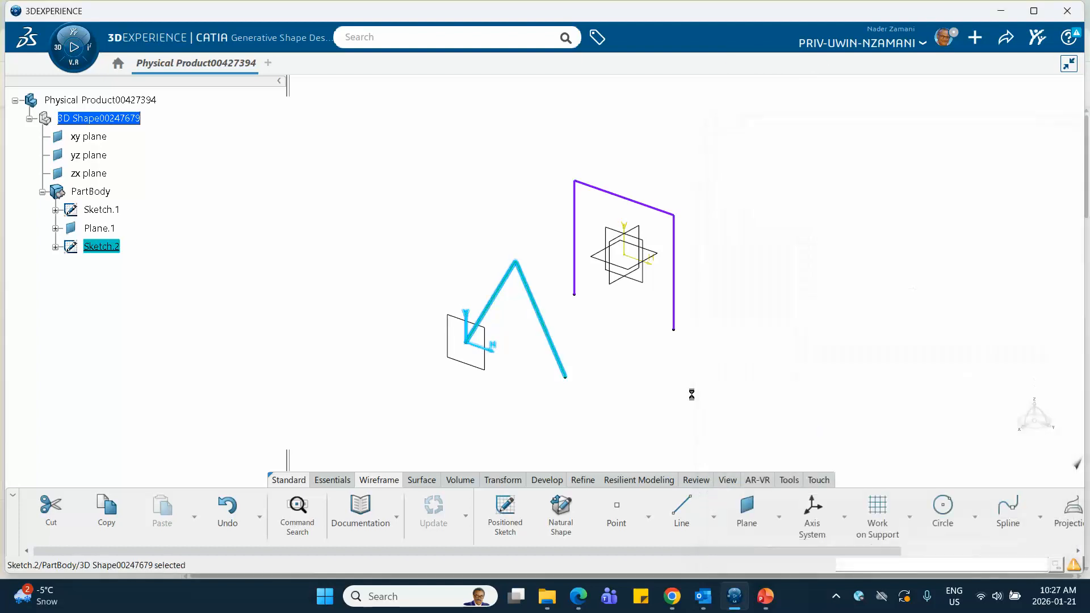
pyautogui.click(692, 395)
# Step: Create a second reference plane offset 40 mm from Plane.1
pyautogui.moveTo(655, 394); pyautogui.dragTo(726, 290, button='middle')
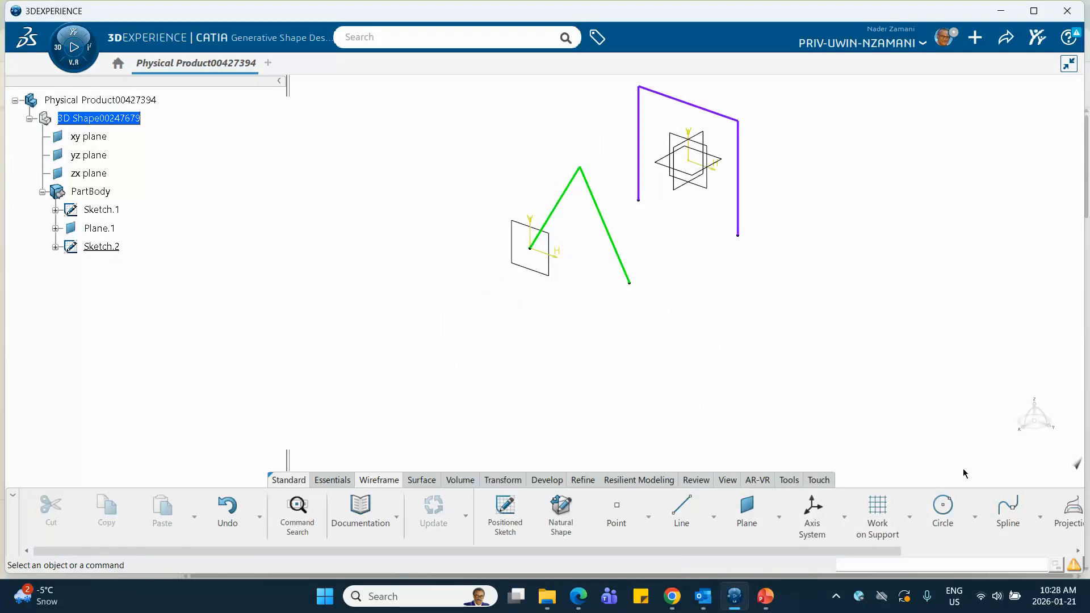
pyautogui.click(747, 511)
pyautogui.click(554, 273)
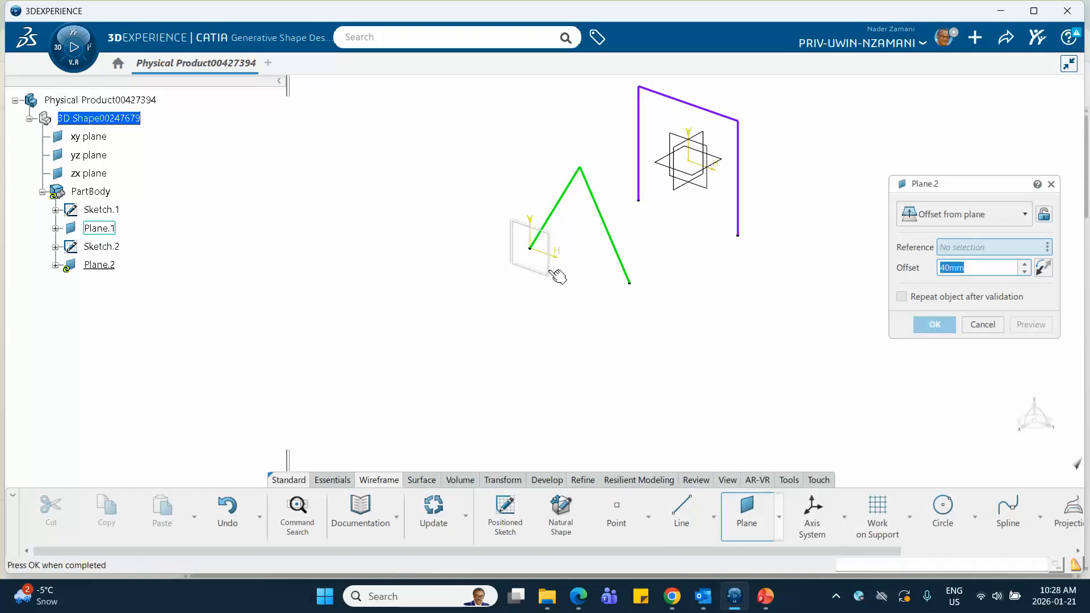
pyautogui.click(937, 324)
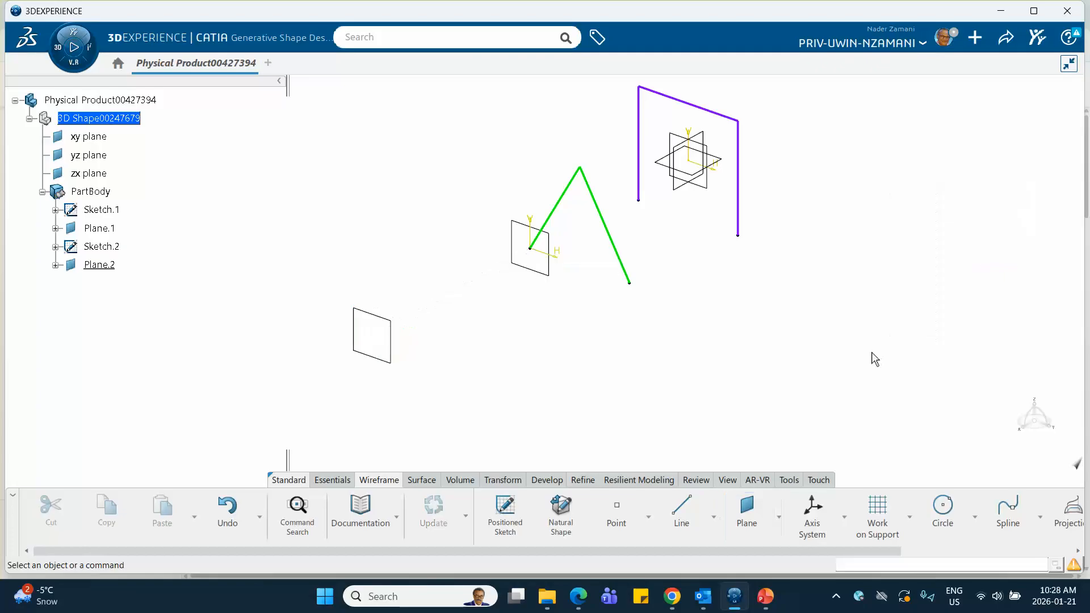
# Step: Sketch a hexagon on Plane.2, centred on the origin with an inscribed circle radius of about 14 mm and its radius point on the horizontal axis
pyautogui.click(391, 341)
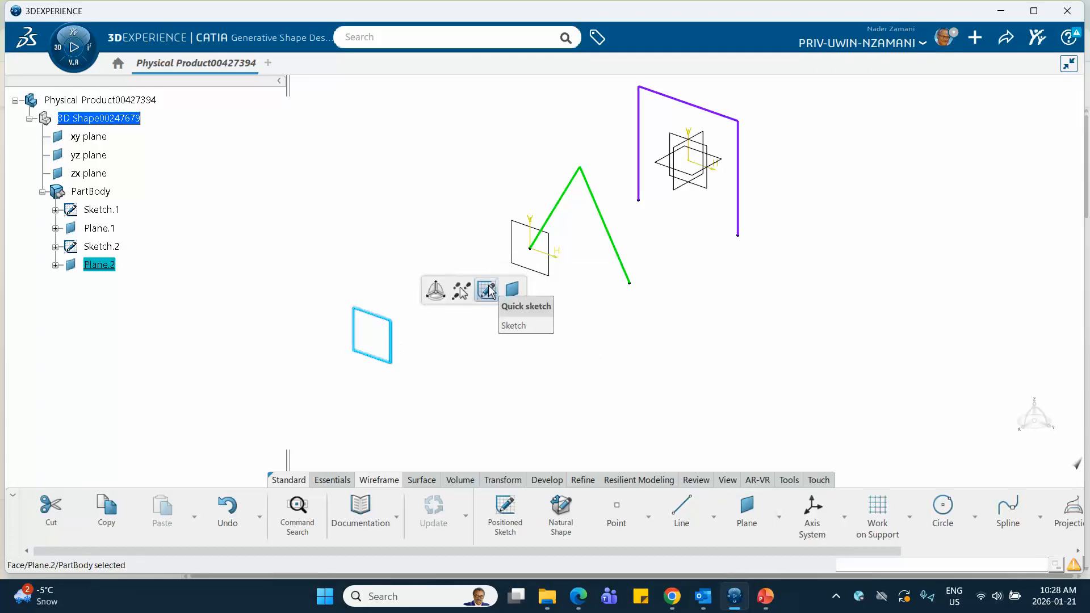
pyautogui.click(485, 291)
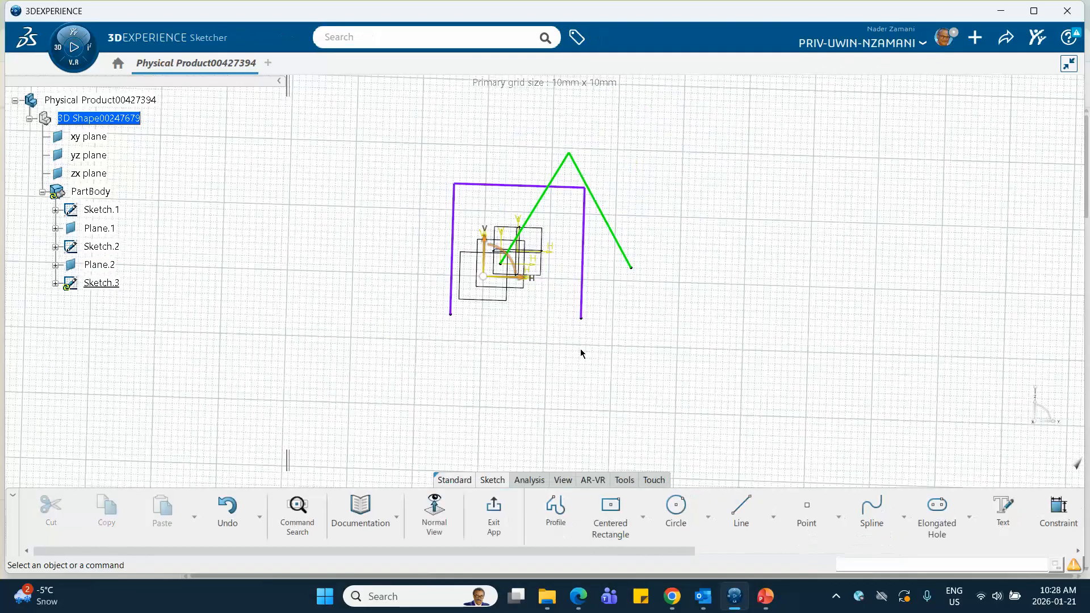
pyautogui.click(642, 516)
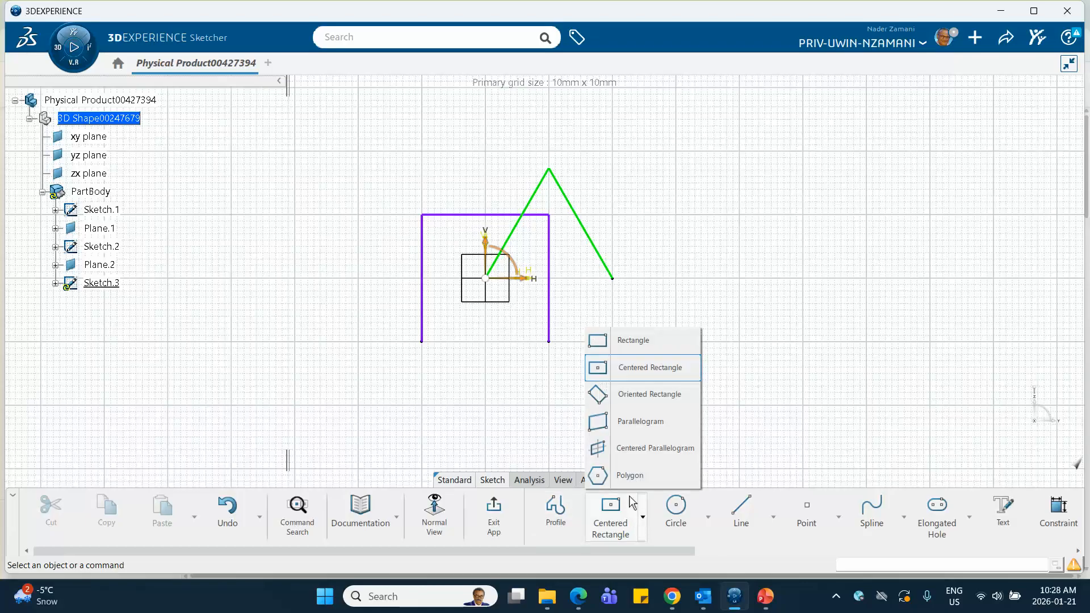
pyautogui.click(621, 479)
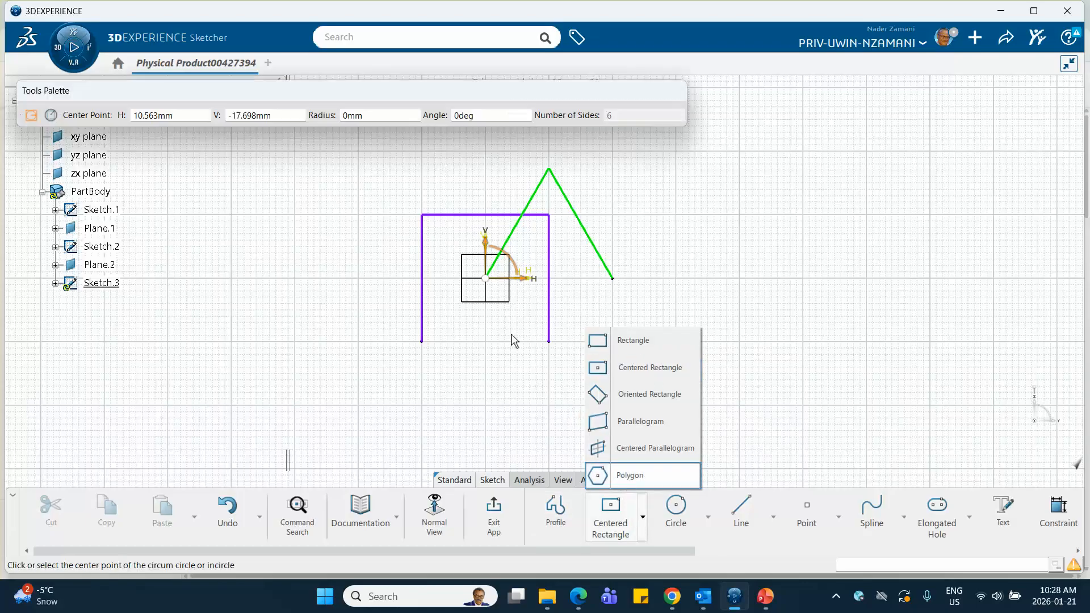
pyautogui.click(485, 278)
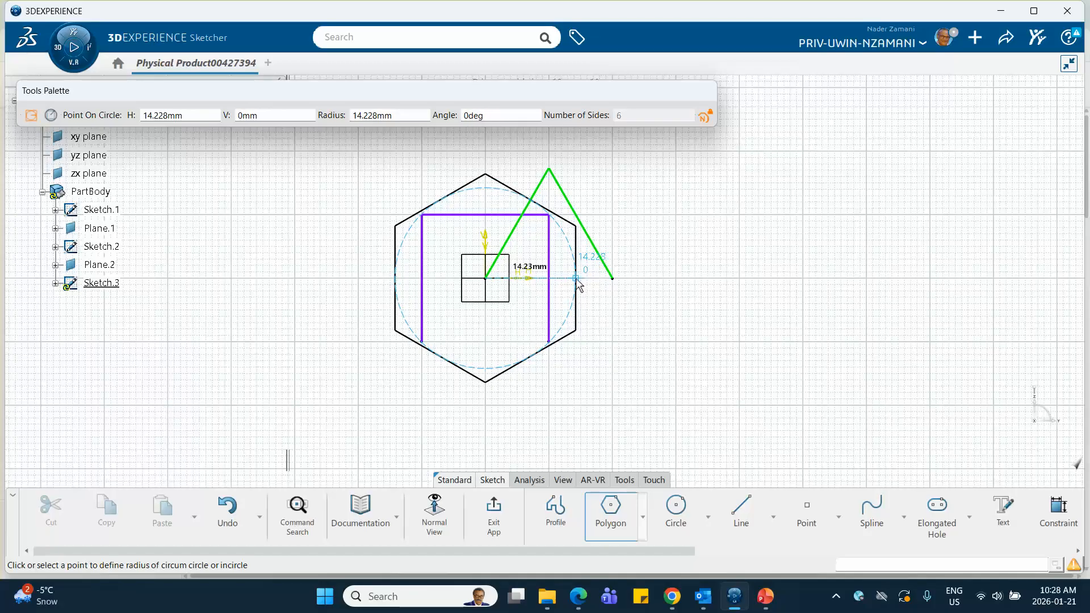
pyautogui.click(576, 279)
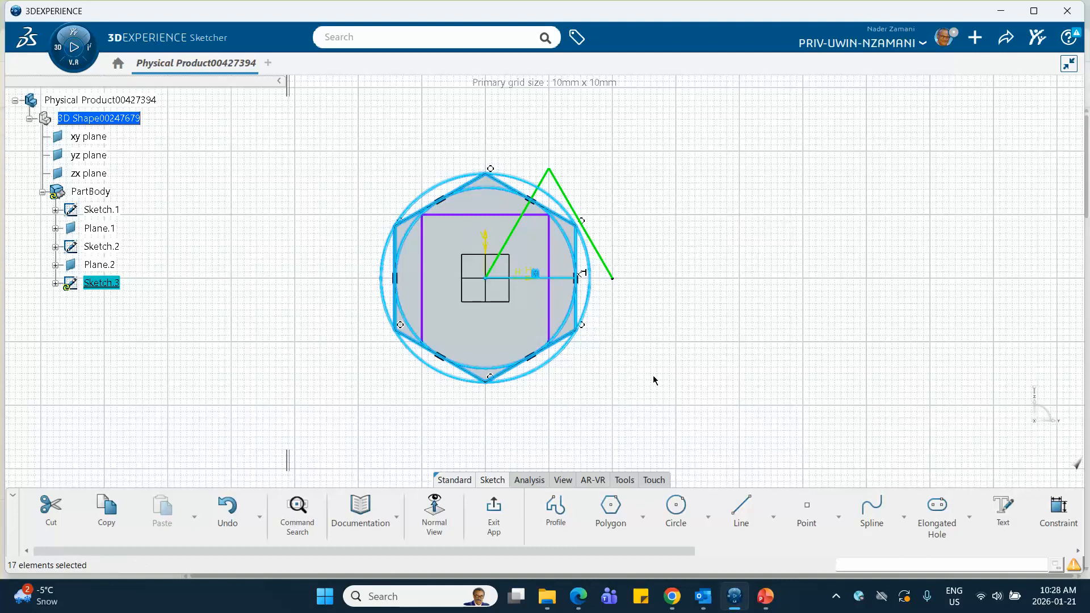
pyautogui.click(651, 401)
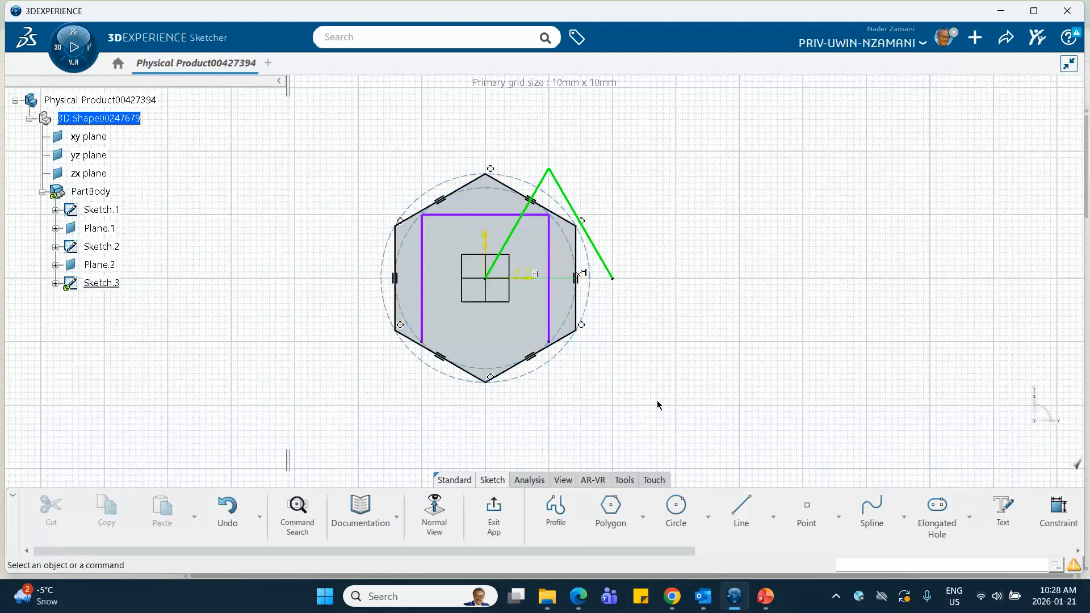
# Step: Dimension the hexagon's upper-left side to 20 mm, accepting the scaling of all sketch elements
pyautogui.click(1057, 507)
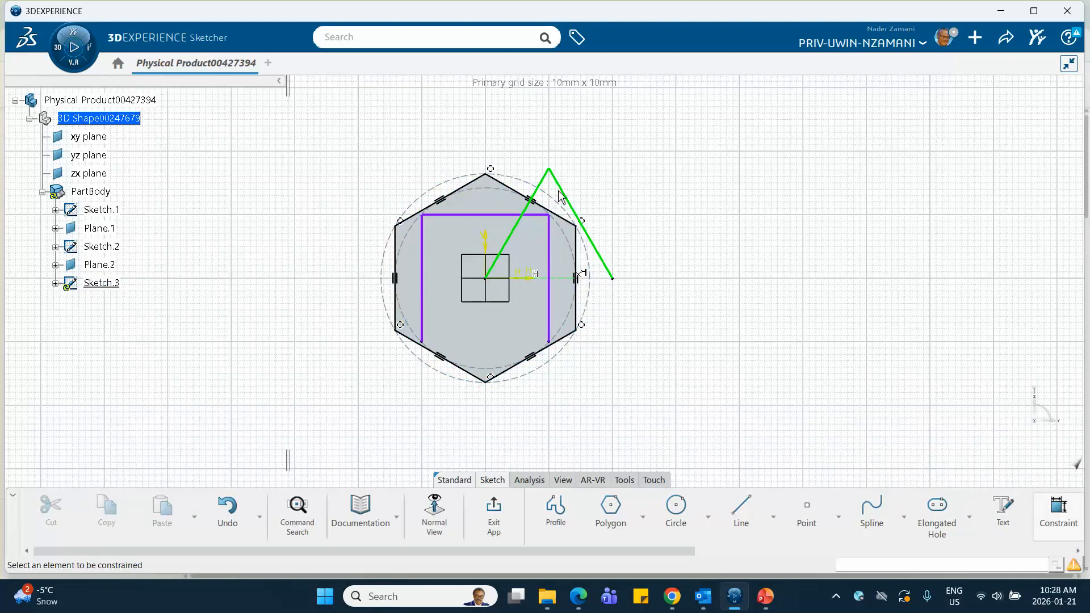
pyautogui.click(432, 215)
pyautogui.click(377, 159)
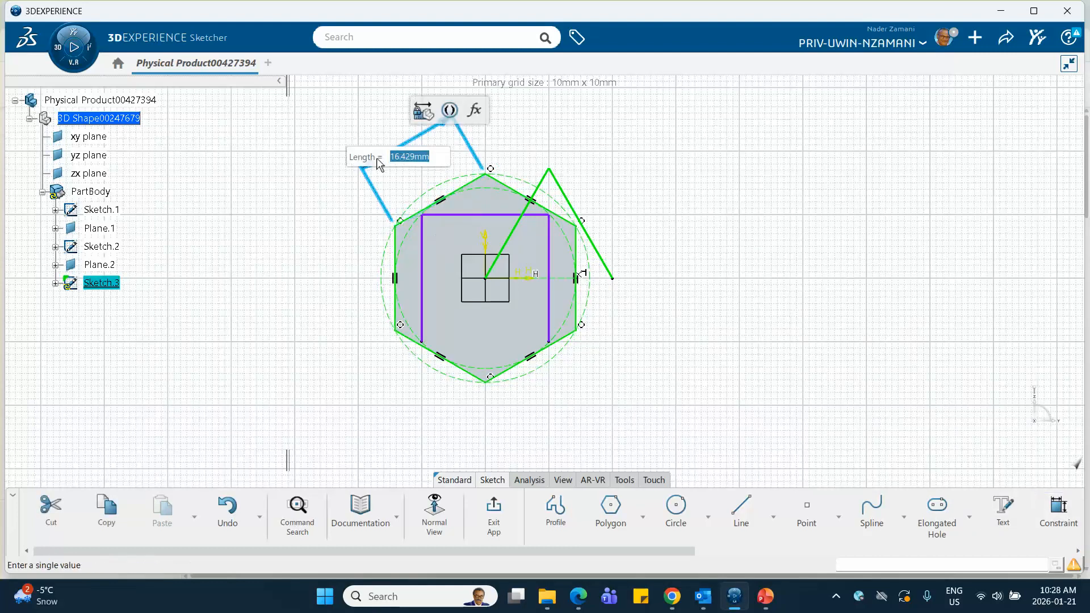
pyautogui.write('20')
pyautogui.press('Return')
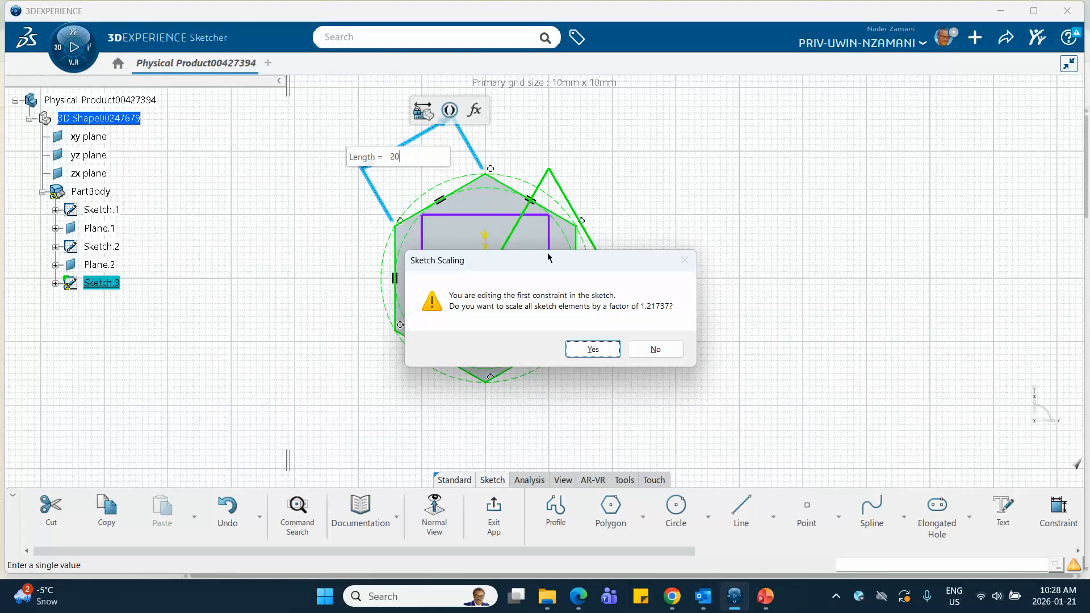
pyautogui.click(592, 349)
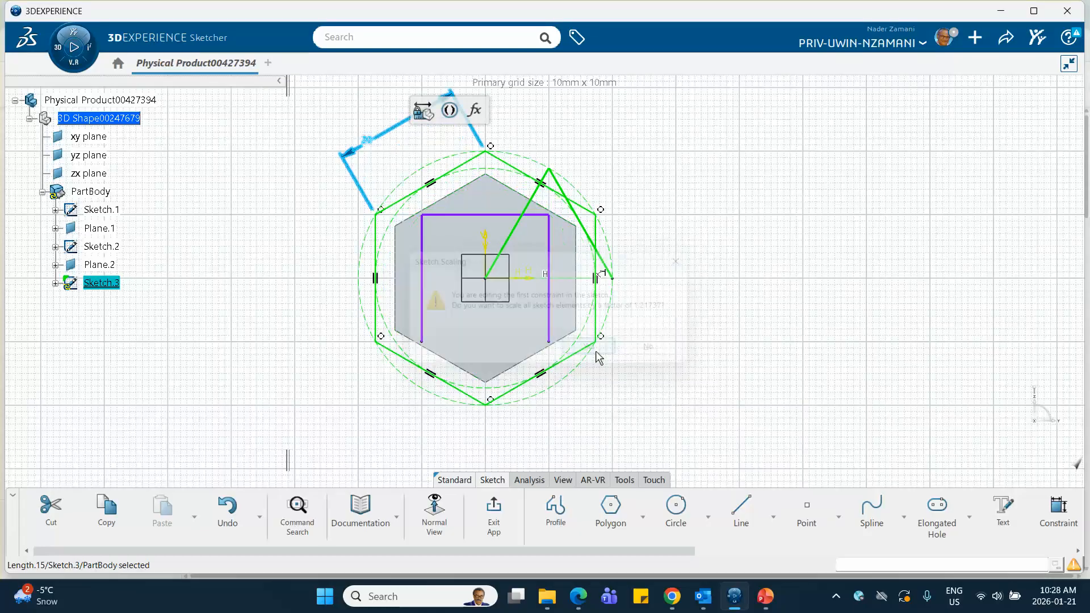
# Step: Set the hexagon's side length to 10 mm
pyautogui.doubleClick(370, 140)
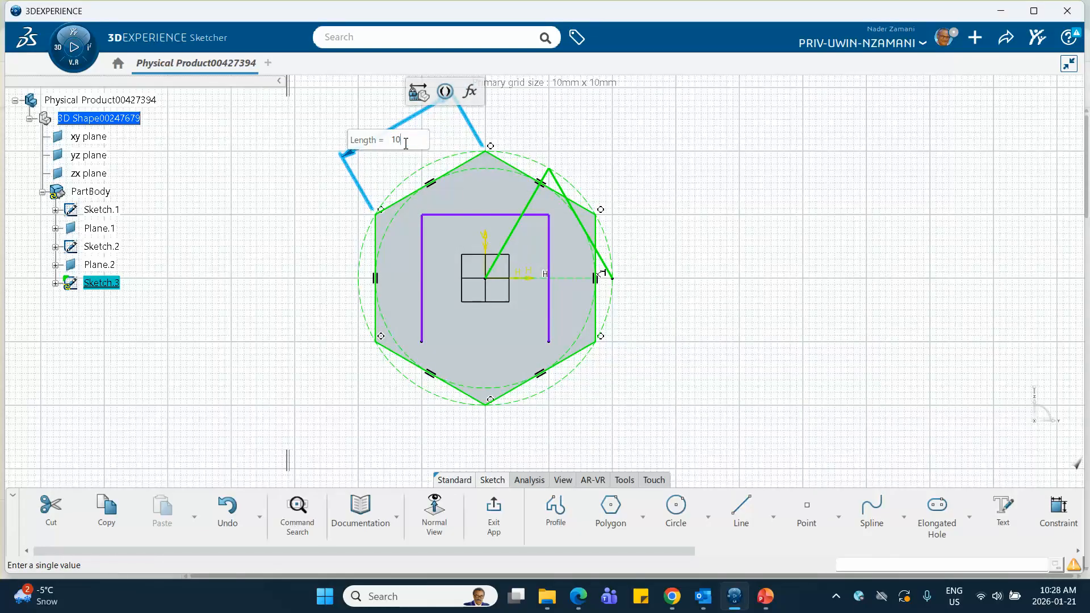
pyautogui.write('10')
pyautogui.press('Return')
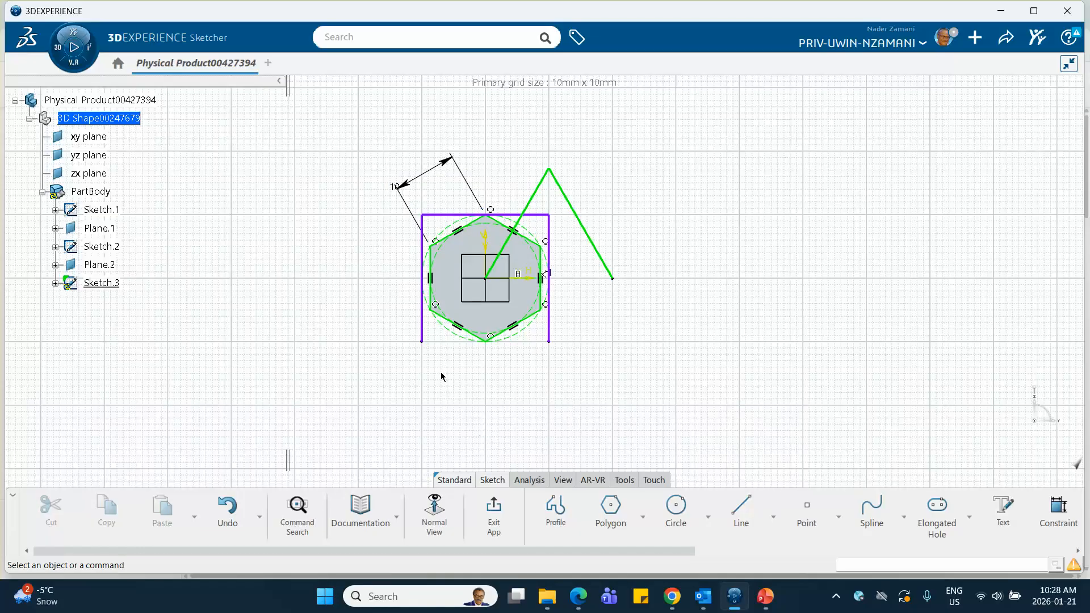
# Step: Delete the hexagon's two lower slanted sides to leave an open profile, and exit the sketch
pyautogui.click(454, 322)
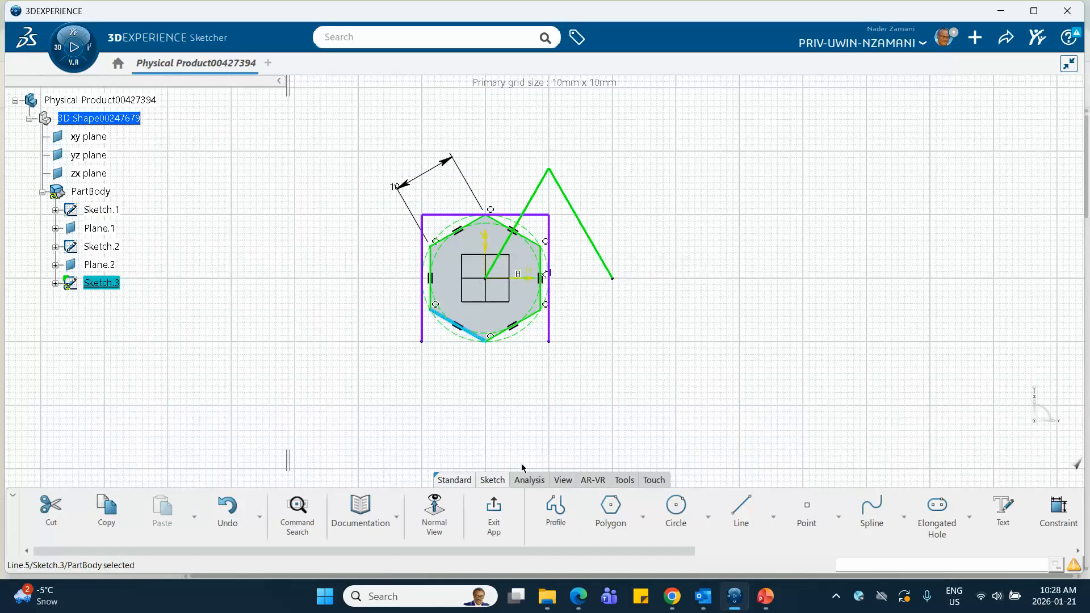
pyautogui.press('Delete')
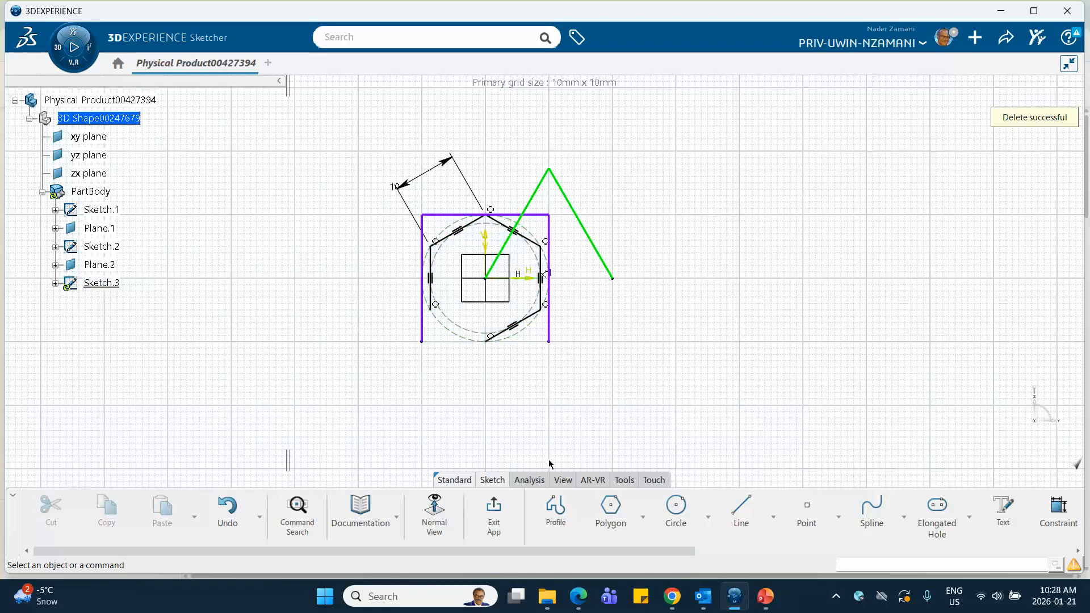
pyautogui.click(529, 318)
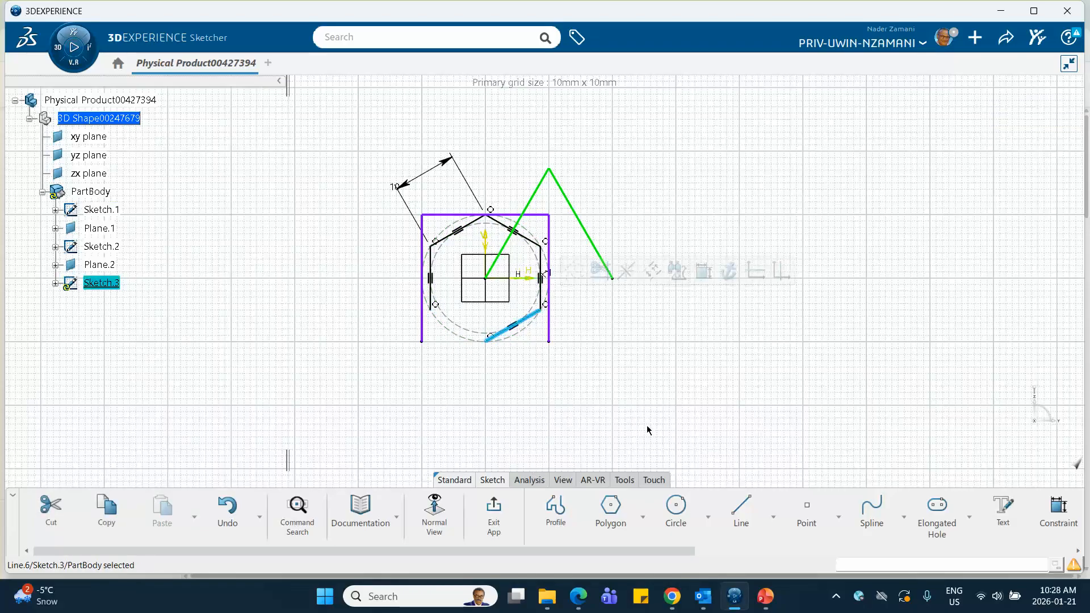
pyautogui.press('Delete')
pyautogui.click(494, 508)
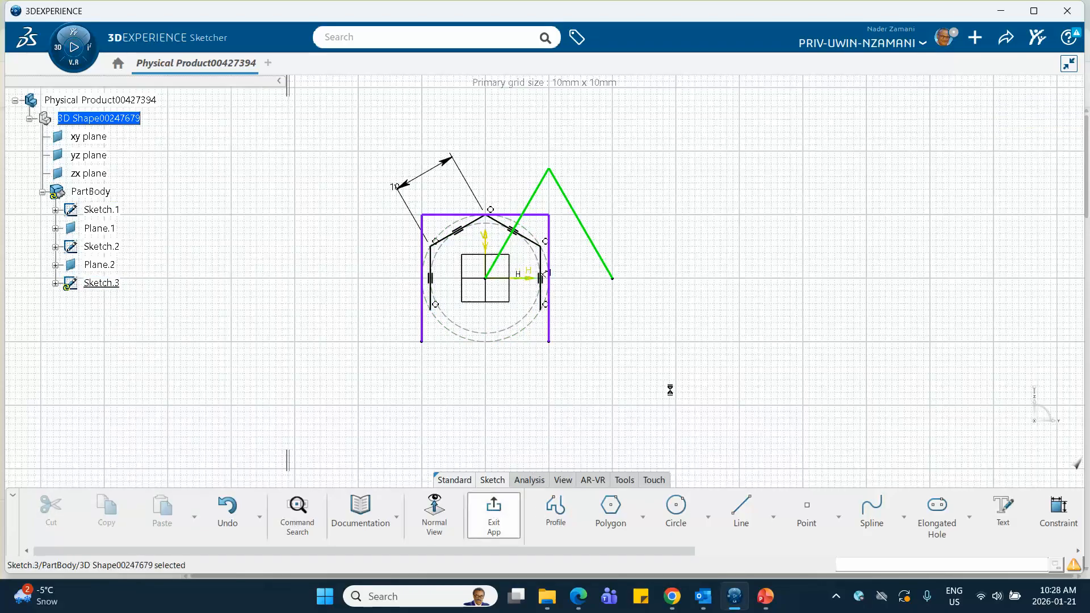
pyautogui.click(592, 382)
# Step: Set the line colour of Sketch.3 to orange and its line thickness to 0.7 mm
pyautogui.moveTo(662, 299)
pyautogui.mouseDown(button='middle')
pyautogui.moveTo(584, 382)
pyautogui.moveTo(534, 388)
pyautogui.mouseUp(button='middle')
pyautogui.moveTo(511, 405)
pyautogui.mouseDown(button='middle')
pyautogui.moveTo(516, 418)
pyautogui.moveTo(500, 414)
pyautogui.mouseUp(button='middle')
pyautogui.rightClick(100, 282)
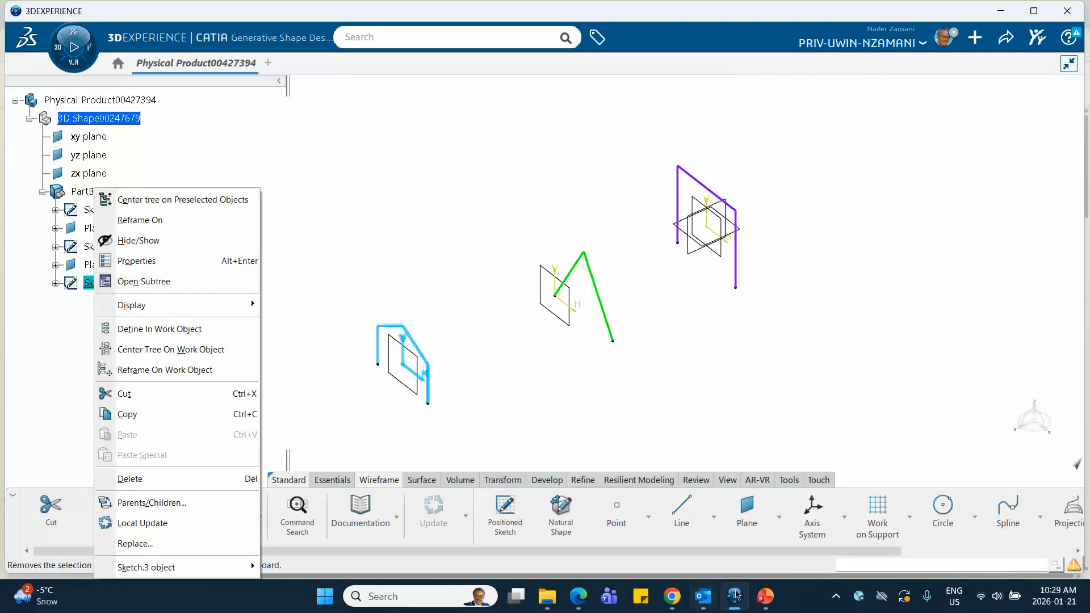
pyautogui.click(764, 597)
pyautogui.click(764, 597)
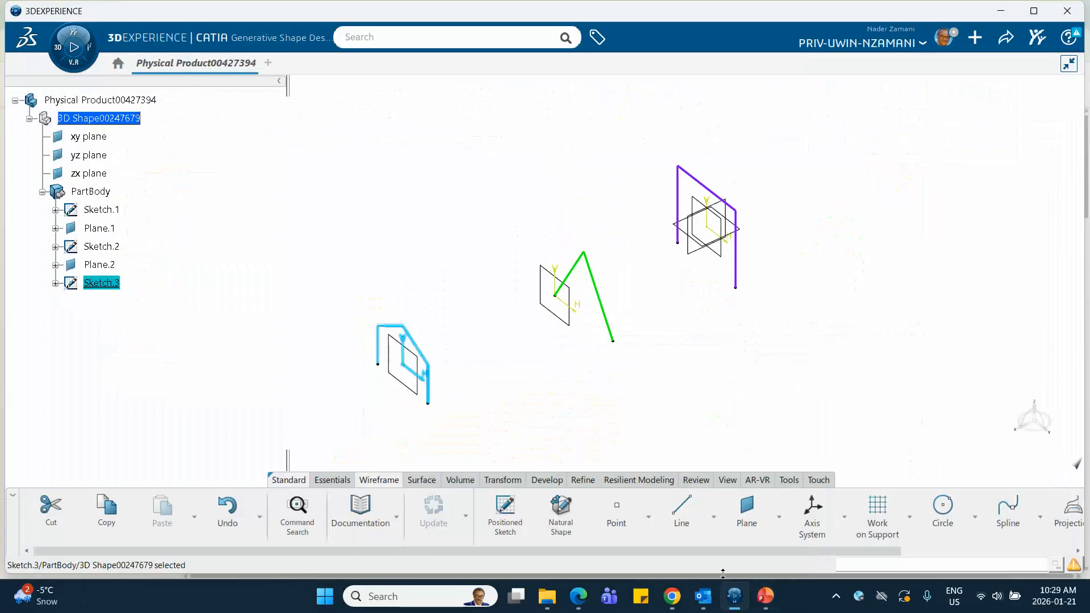
pyautogui.rightClick(120, 289)
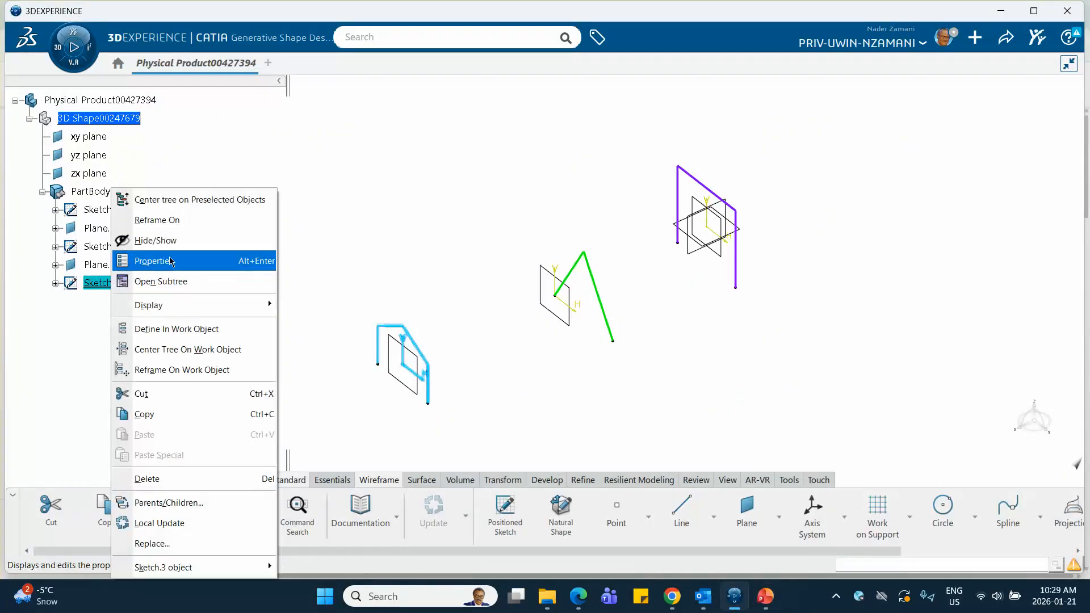
pyautogui.click(188, 258)
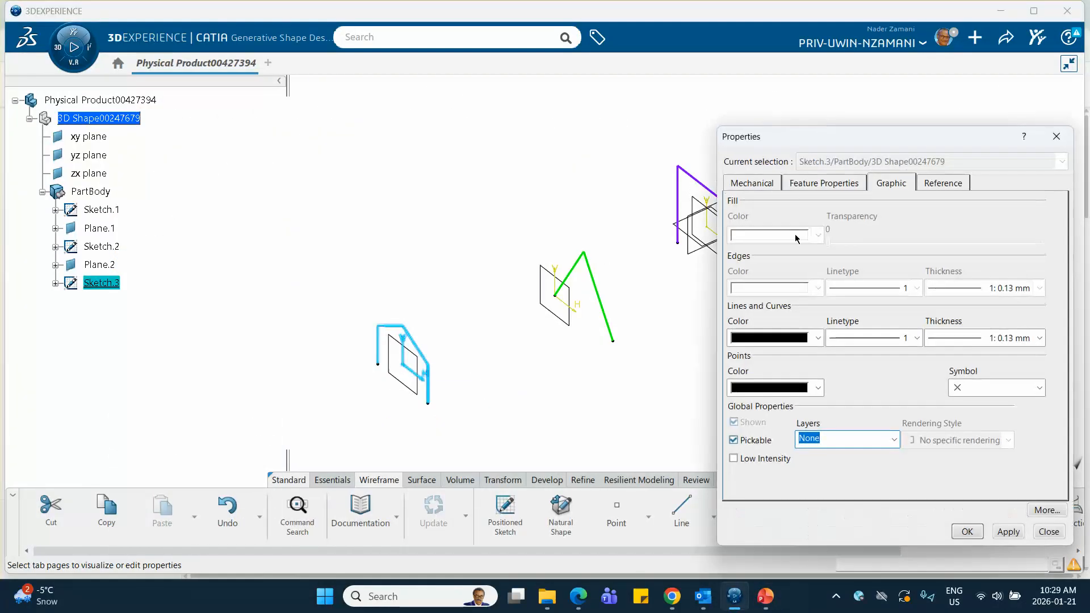
pyautogui.click(817, 338)
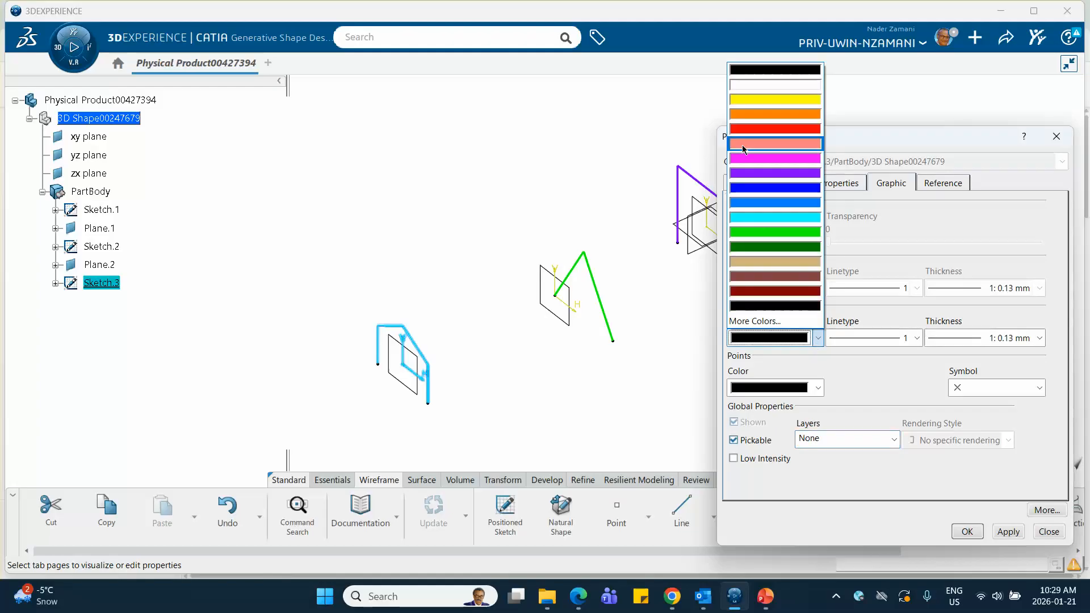
pyautogui.click(740, 116)
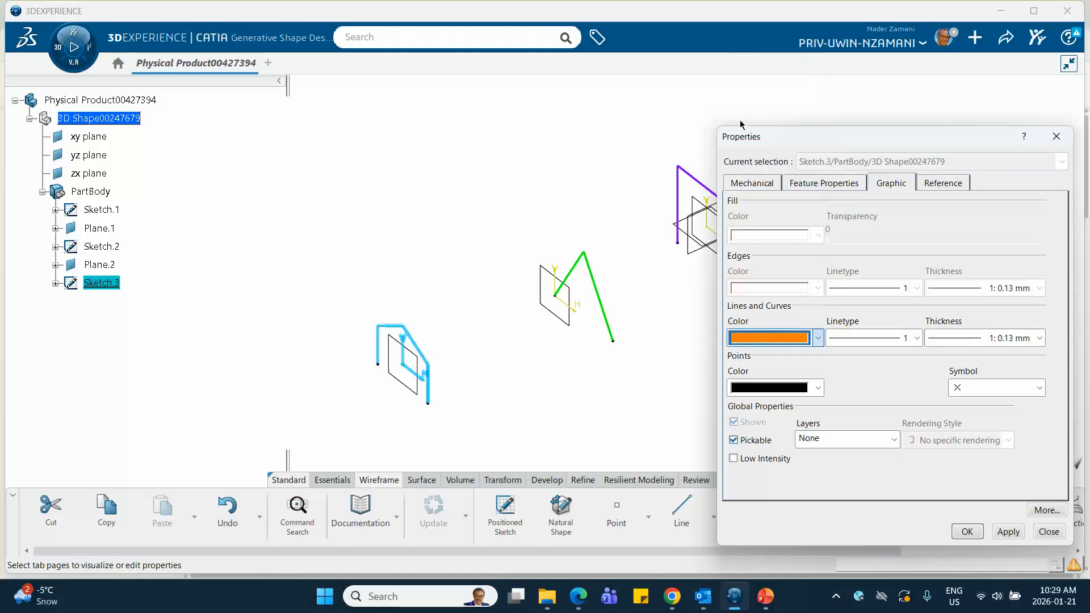
pyautogui.click(1040, 338)
pyautogui.click(979, 383)
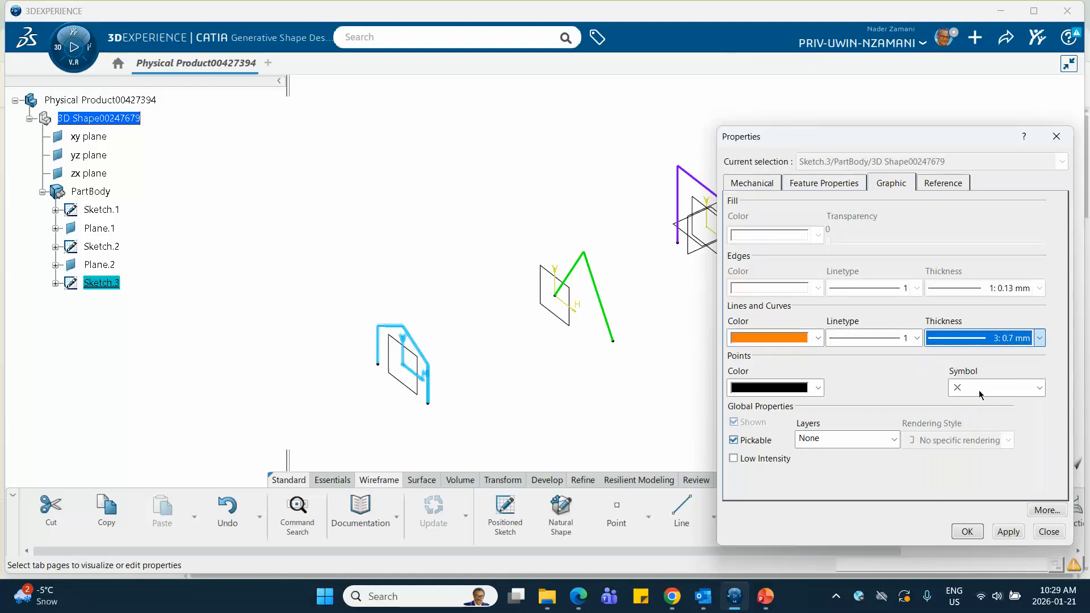
pyautogui.click(977, 531)
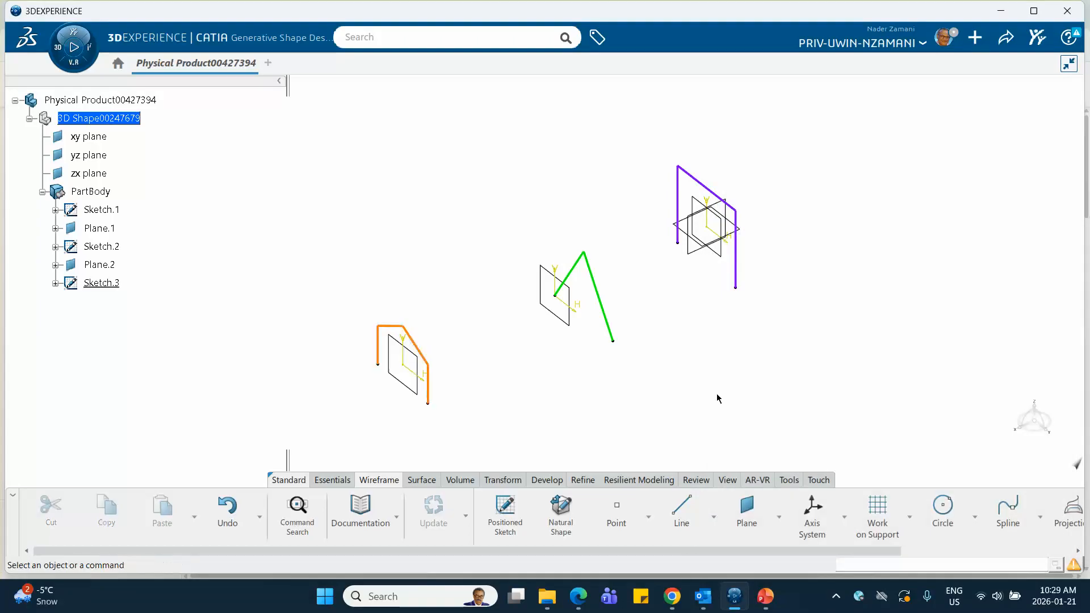
# Step: Create a multi-sections surface through Sketch.1, Sketch.2 and Sketch.3 in that order, previewing it with default guides and couplings
pyautogui.moveTo(708, 396); pyautogui.dragTo(718, 365, button='middle')
pyautogui.click(717, 378)
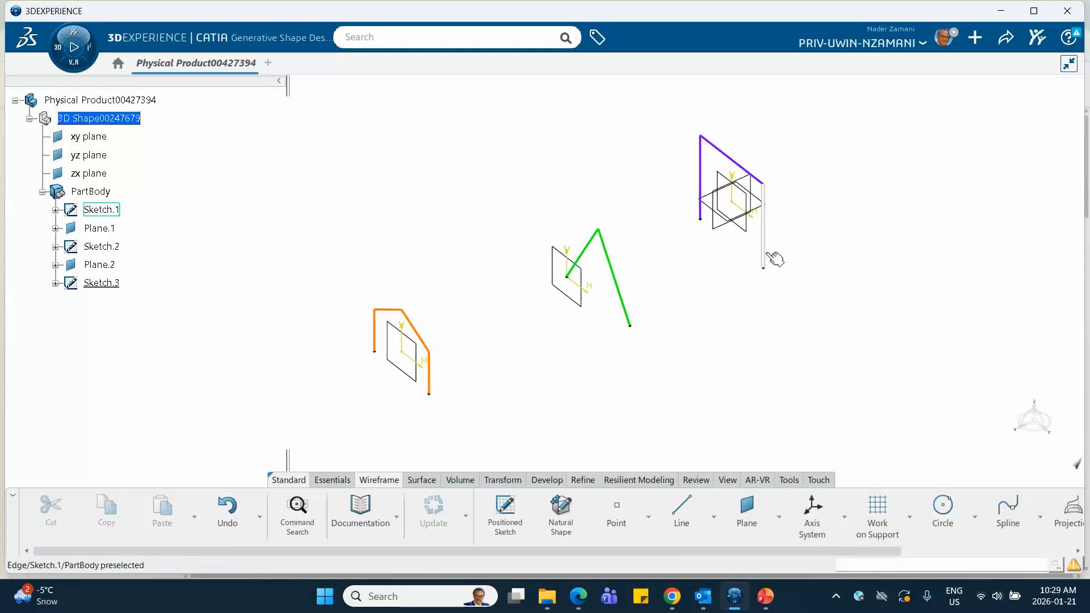
pyautogui.click(765, 596)
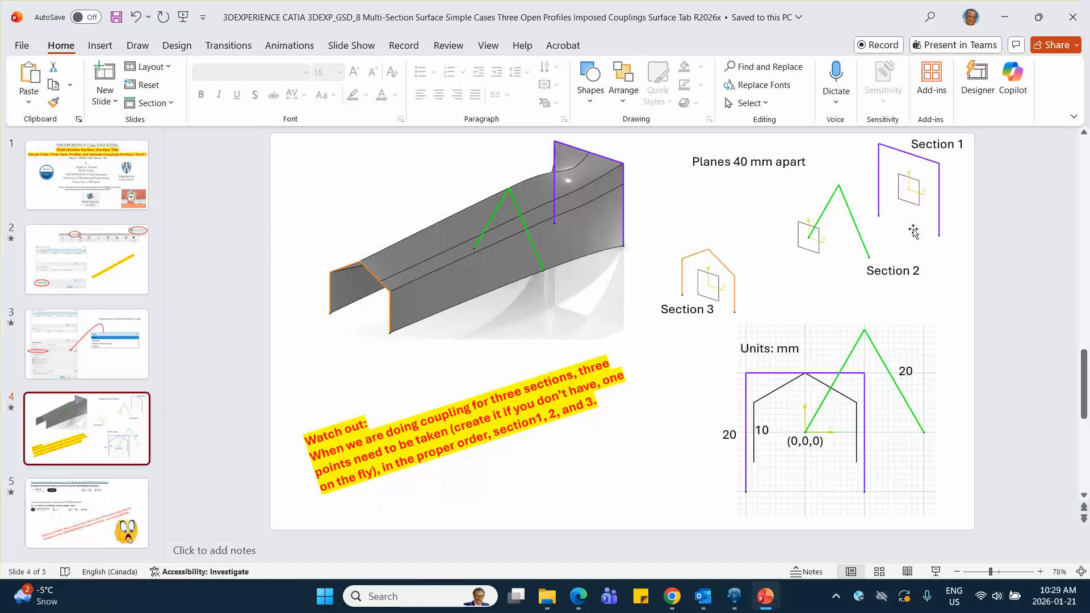
pyautogui.click(1005, 17)
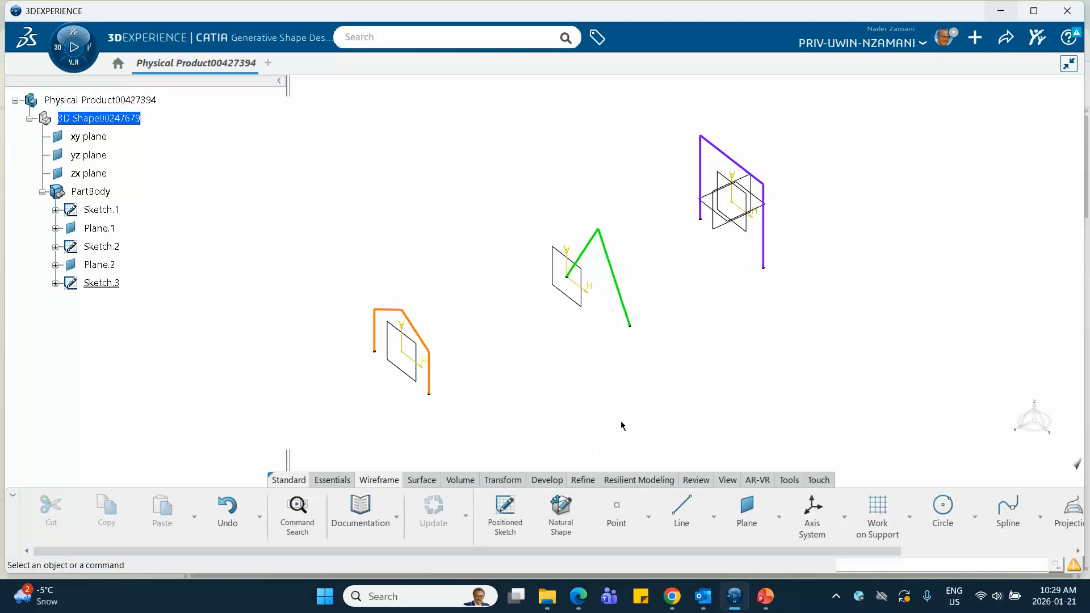
pyautogui.moveTo(627, 397); pyautogui.dragTo(611, 397, button='middle')
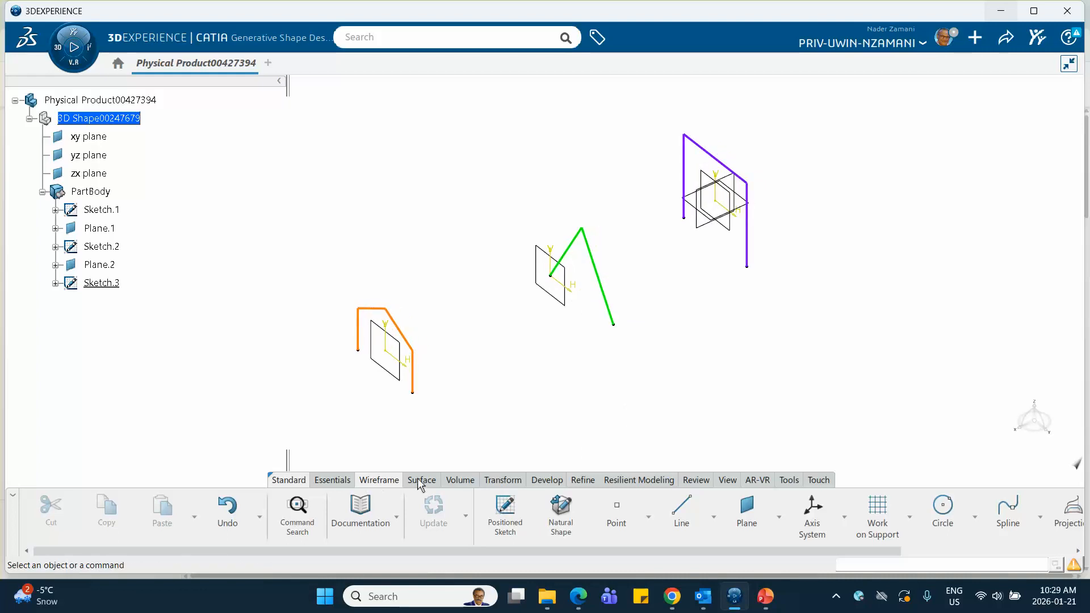
pyautogui.moveTo(418, 481)
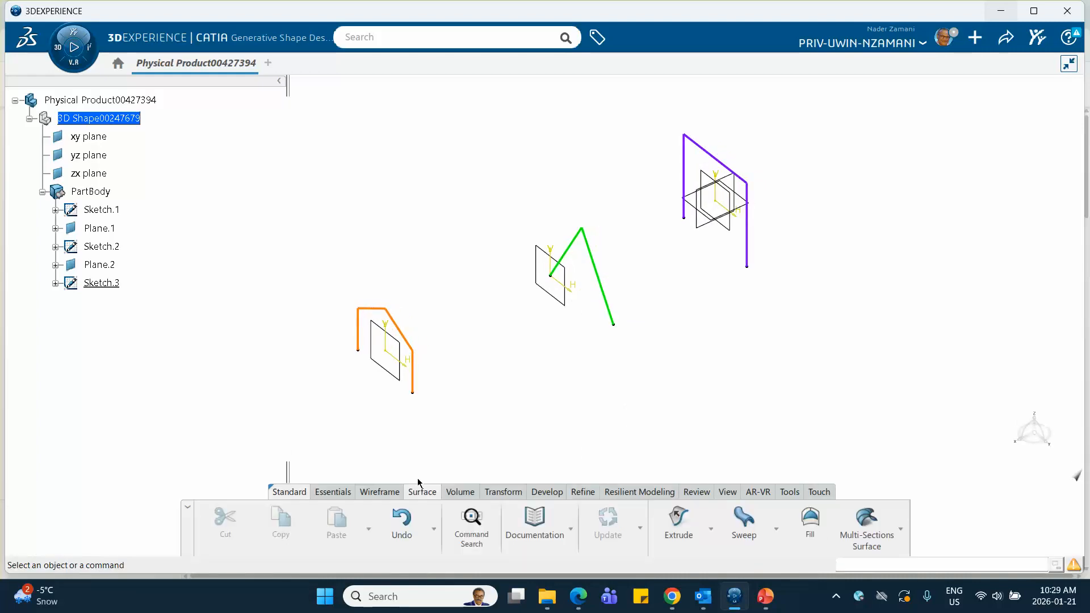
pyautogui.click(861, 532)
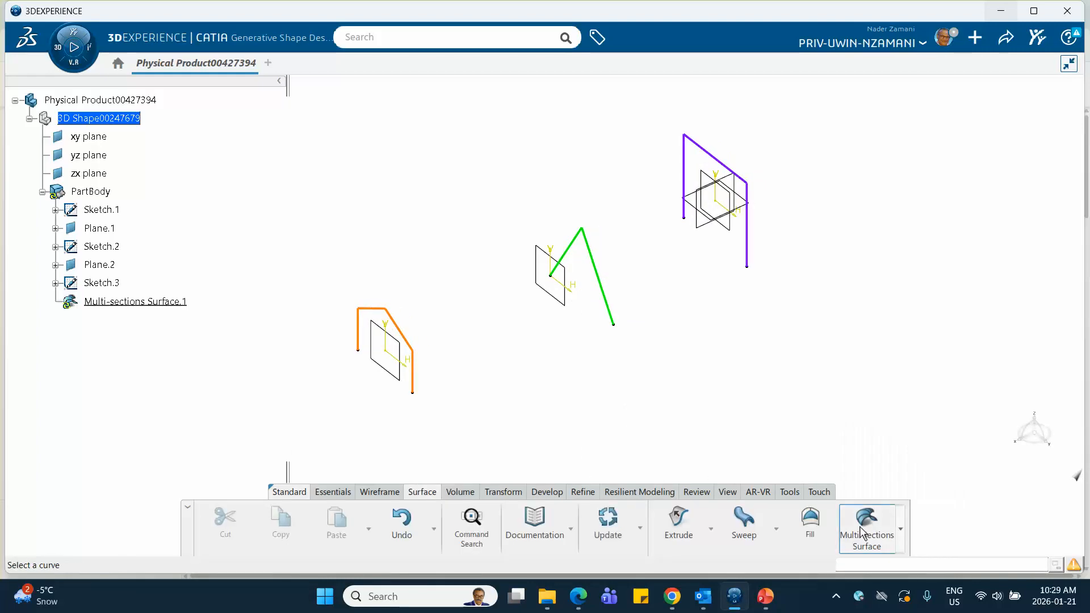
pyautogui.moveTo(685, 446); pyautogui.dragTo(557, 448, button='middle')
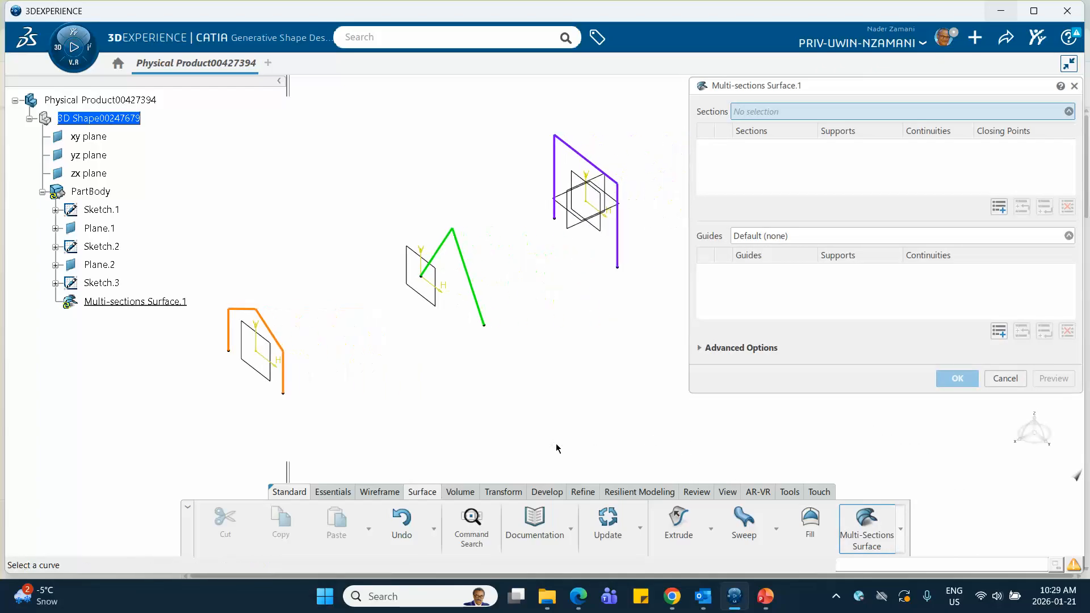
pyautogui.click(619, 237)
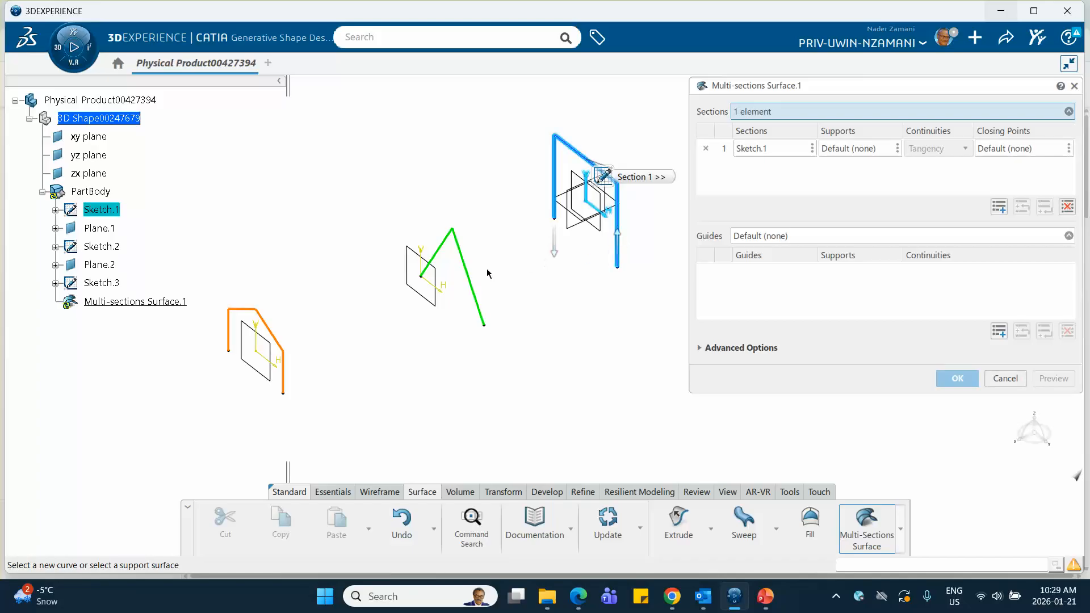
pyautogui.click(472, 286)
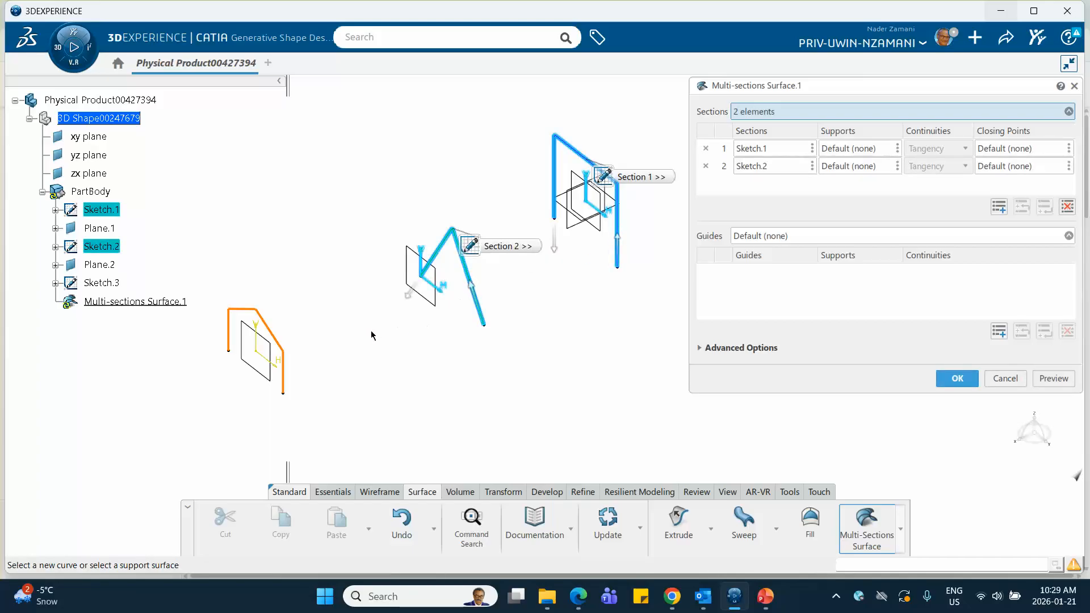
pyautogui.click(293, 368)
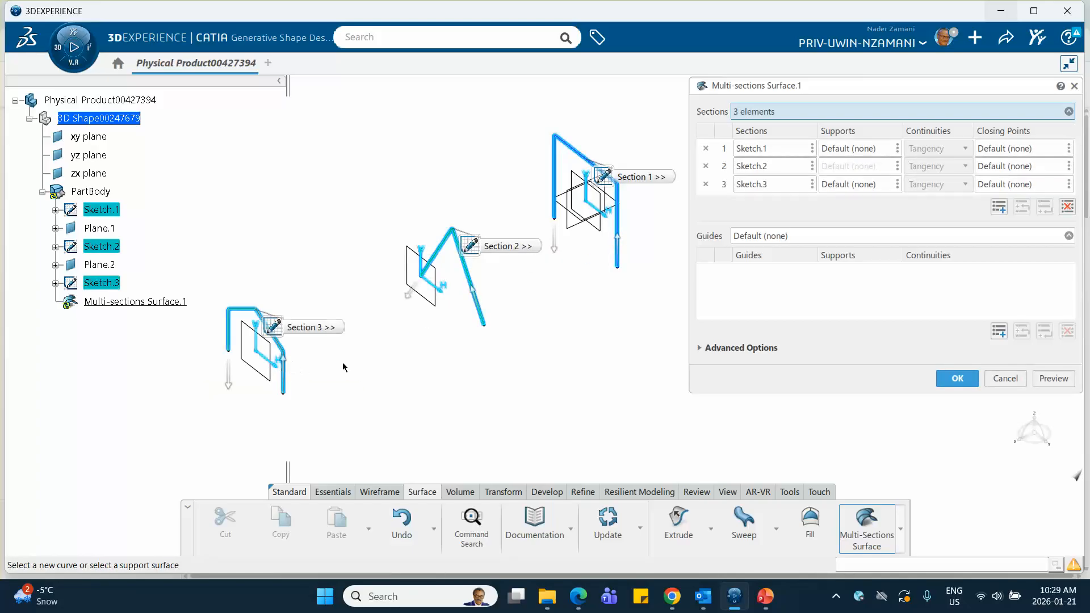
pyautogui.click(1051, 379)
pyautogui.click(960, 382)
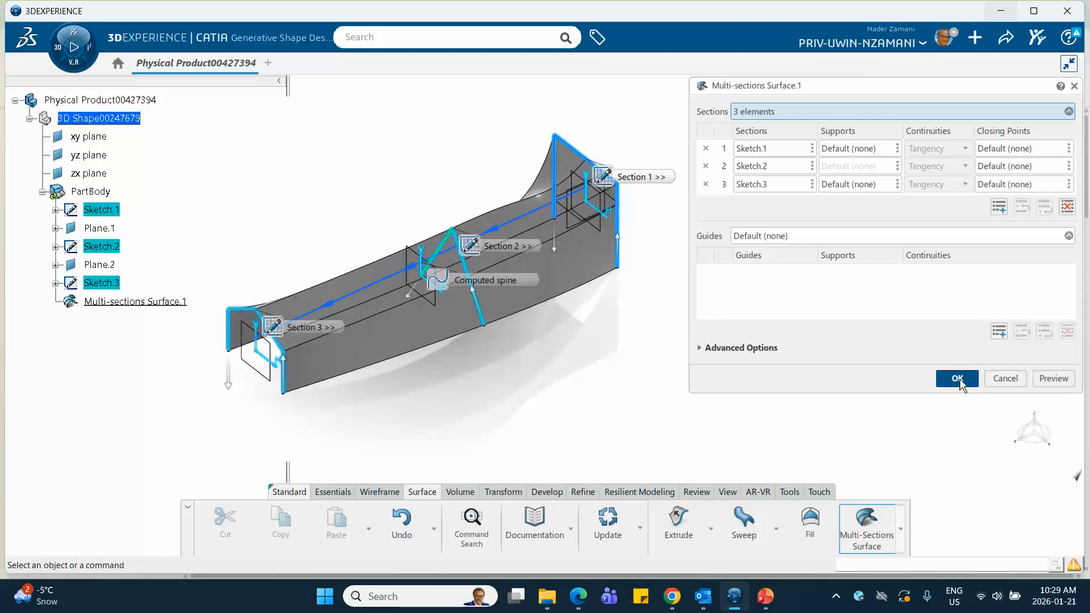
# Step: Compare the surface with the PowerPoint reference slide and examine the advanced coupling options in its definition without changing them
pyautogui.moveTo(621, 379); pyautogui.dragTo(718, 475, button='middle')
pyautogui.click(765, 596)
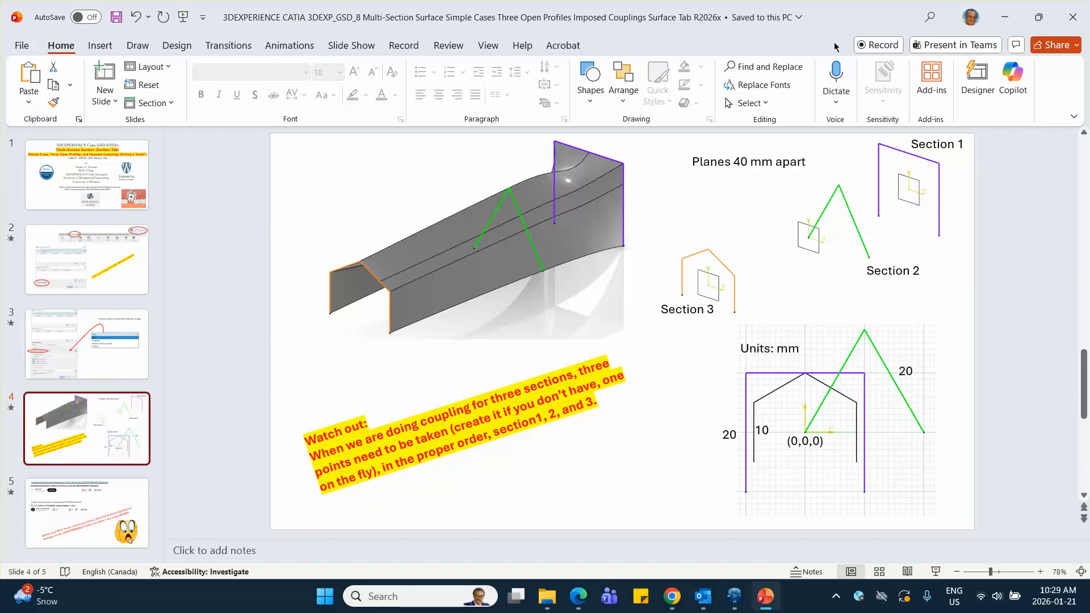
pyautogui.click(1004, 17)
pyautogui.moveTo(667, 300); pyautogui.dragTo(587, 382, button='middle')
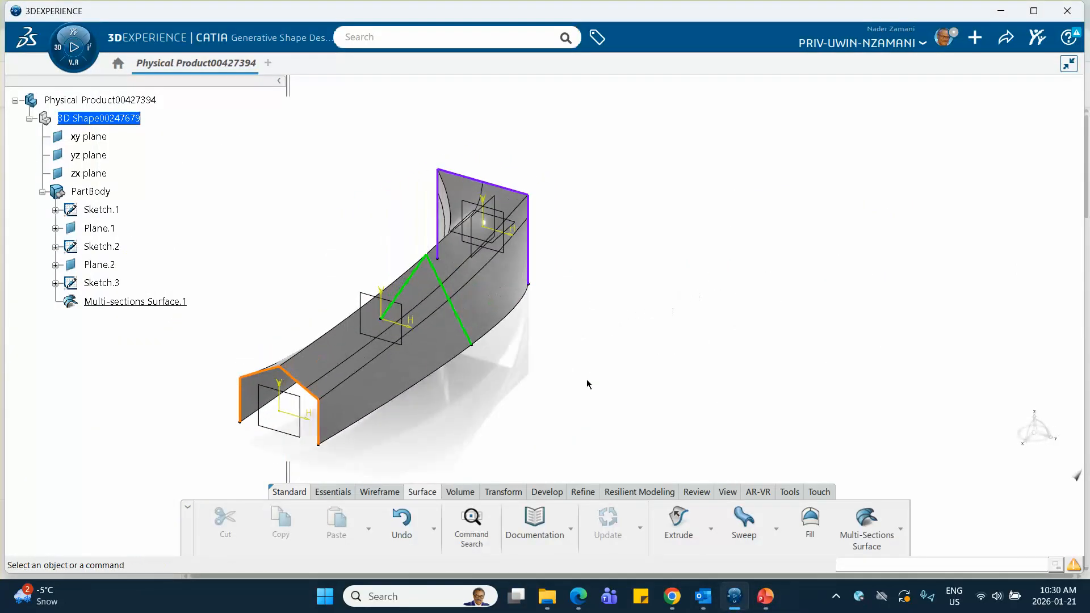
pyautogui.doubleClick(119, 303)
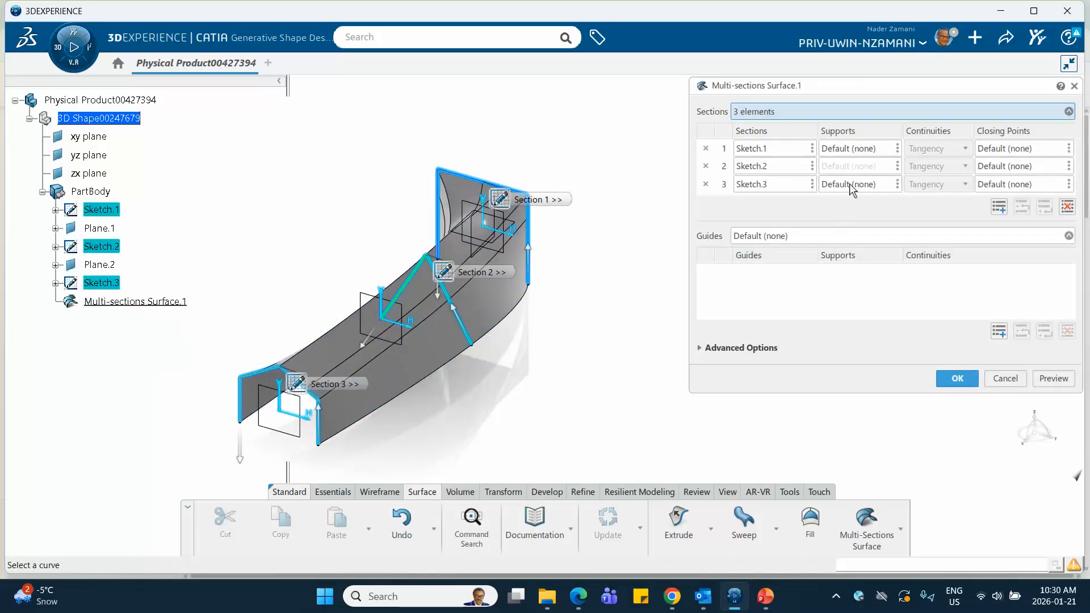
pyautogui.click(700, 348)
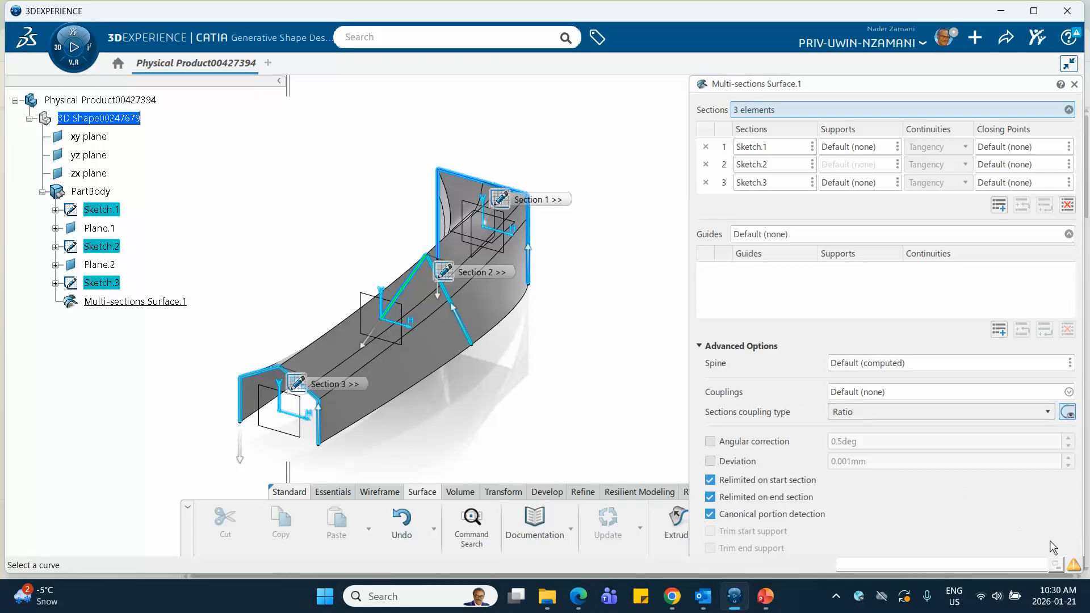
pyautogui.moveTo(940, 89); pyautogui.dragTo(829, 89)
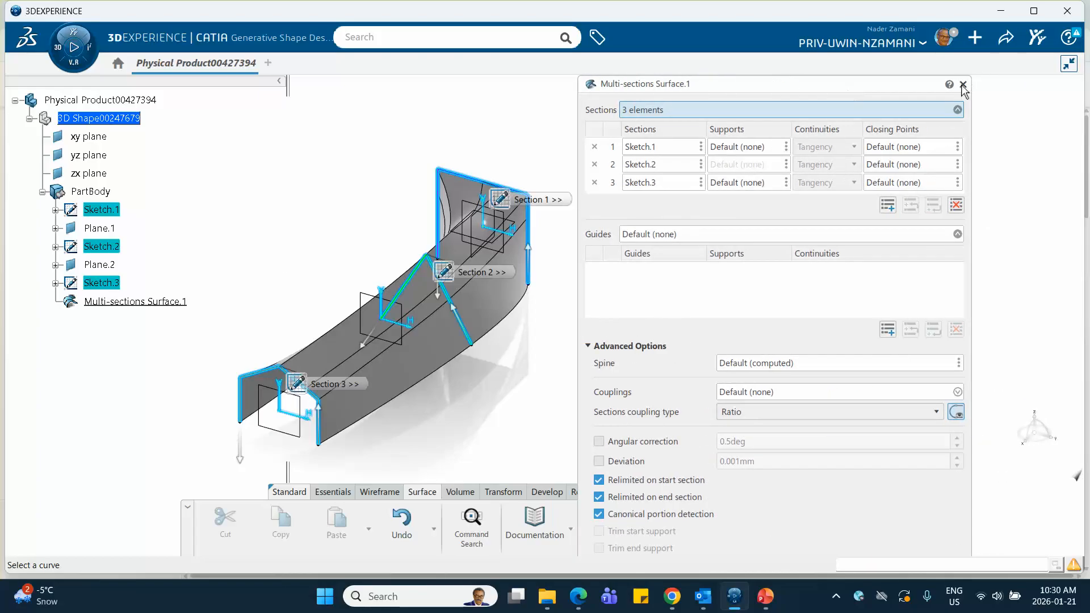
pyautogui.click(962, 85)
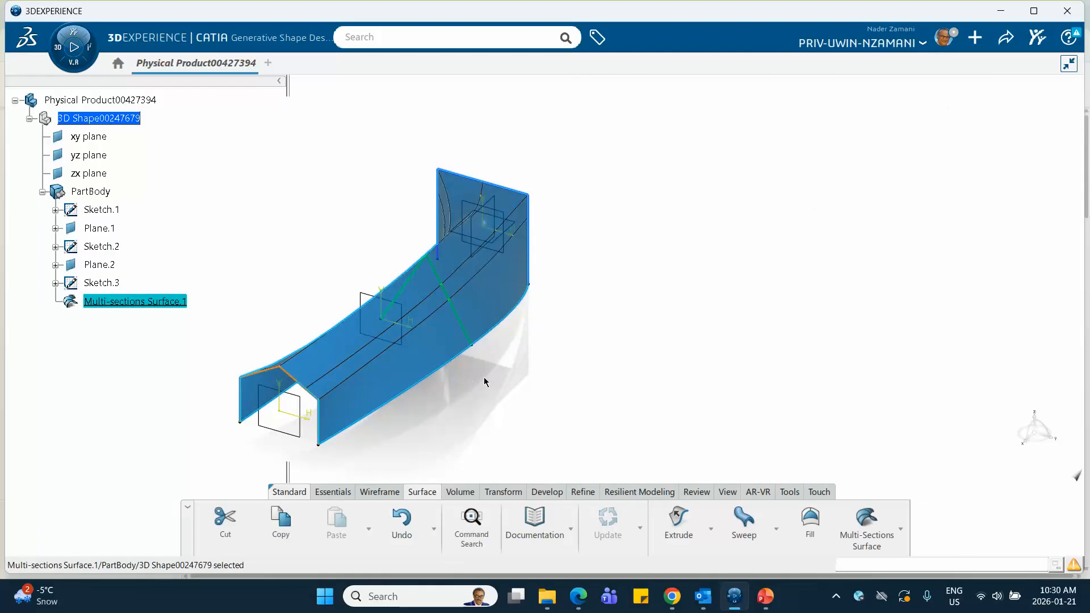
pyautogui.click(485, 381)
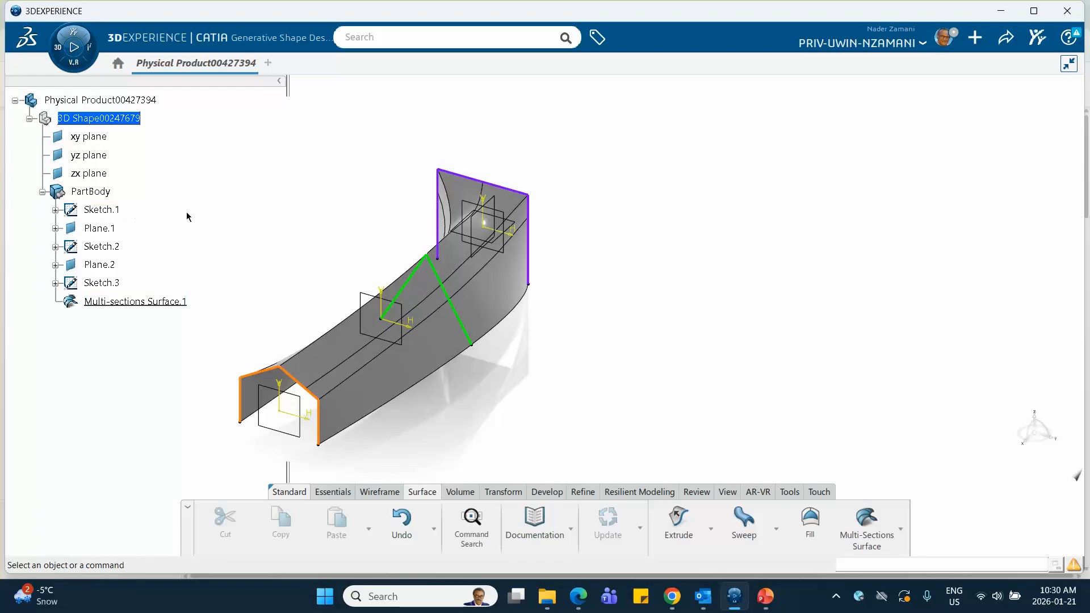
# Step: Hide the xy, yz and zx reference planes together
pyautogui.click(105, 139)
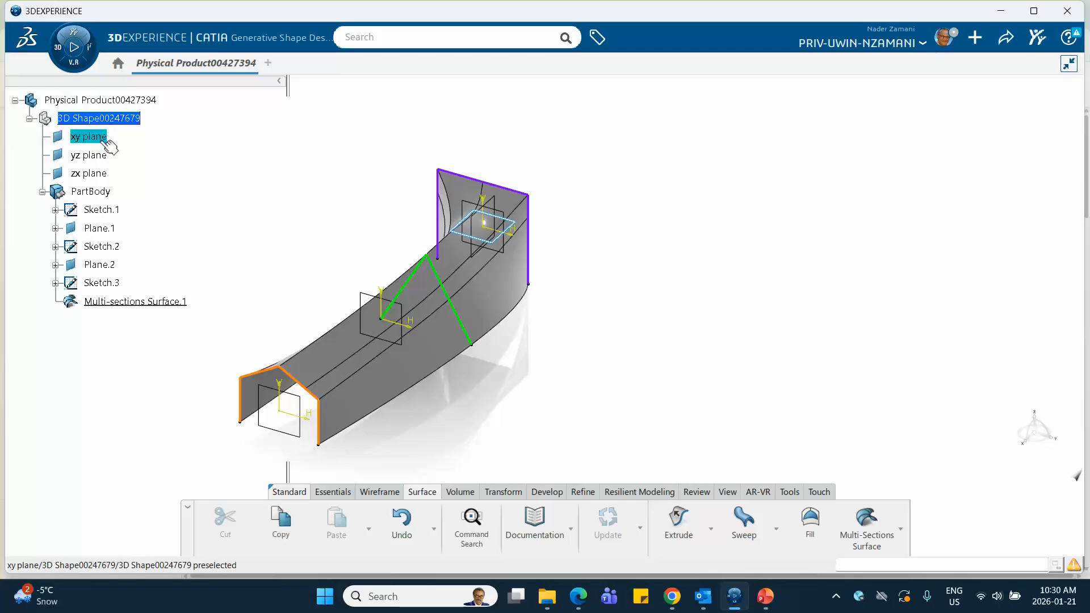
pyautogui.keyDown('shift'); pyautogui.click(103, 174); pyautogui.keyUp('shift')
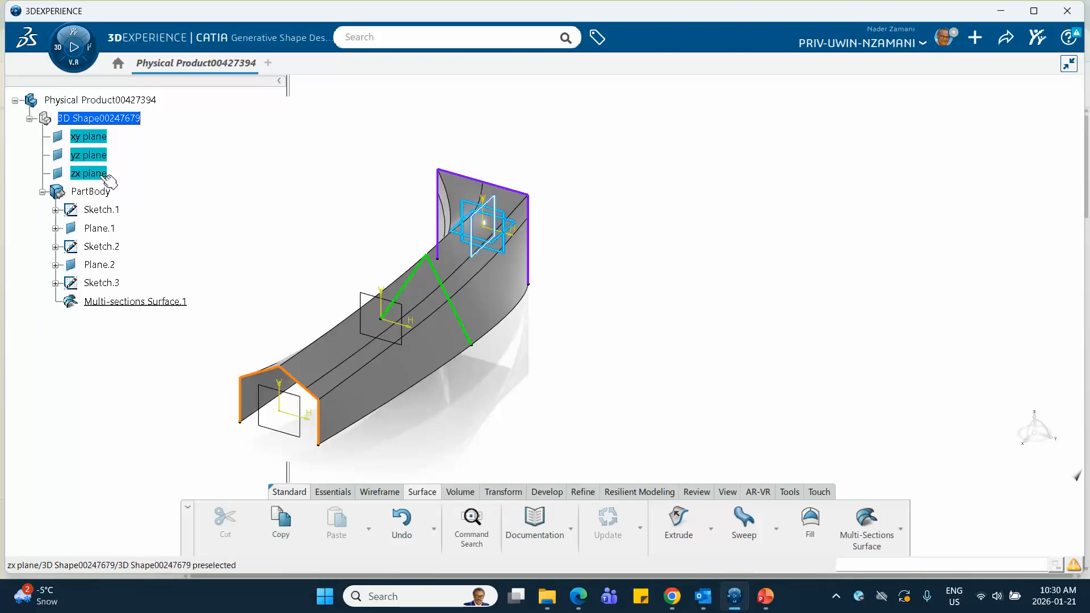
pyautogui.rightClick(102, 176)
pyautogui.click(139, 230)
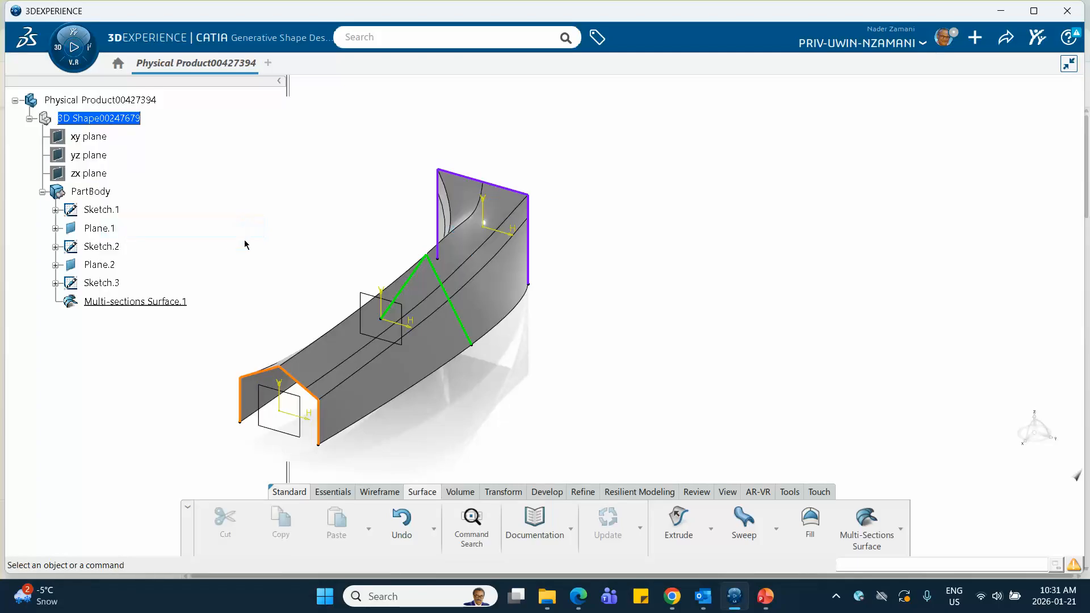
# Step: Hide the offset planes Plane.1 and Plane.2
pyautogui.rightClick(99, 228)
pyautogui.click(121, 241)
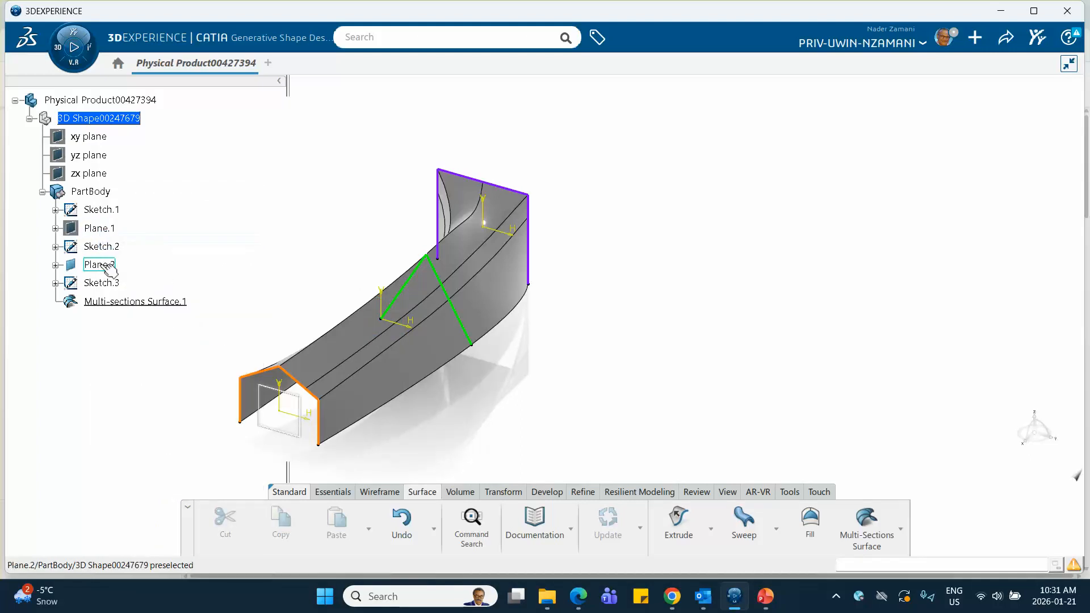
pyautogui.rightClick(103, 266)
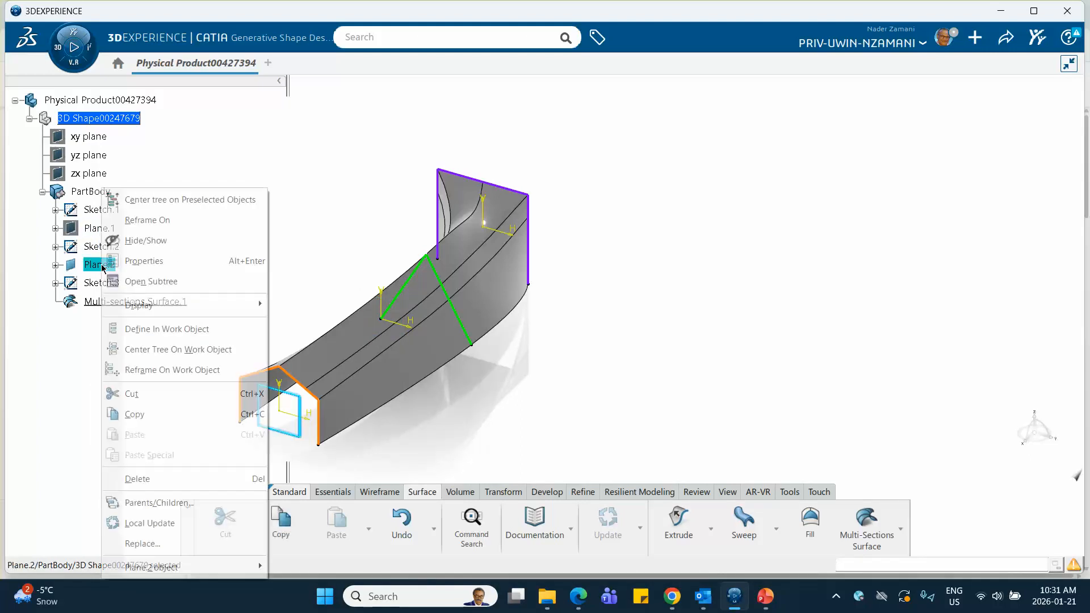
pyautogui.click(142, 240)
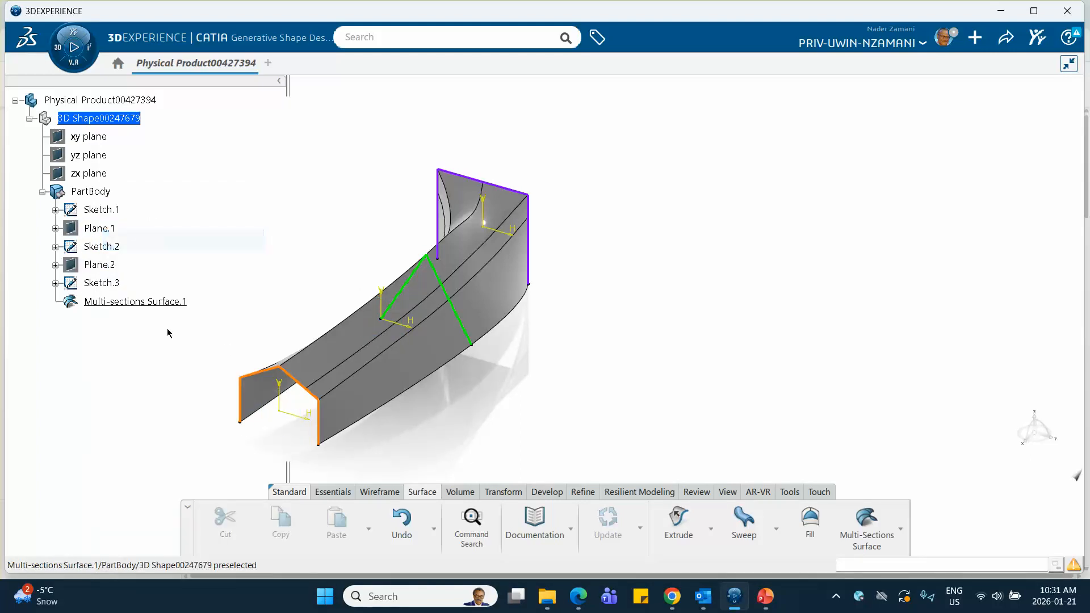
# Step: Hide the absolute axes of Sketch.1, Sketch.2 and Sketch.3
pyautogui.click(55, 210)
pyautogui.rightClick(143, 228)
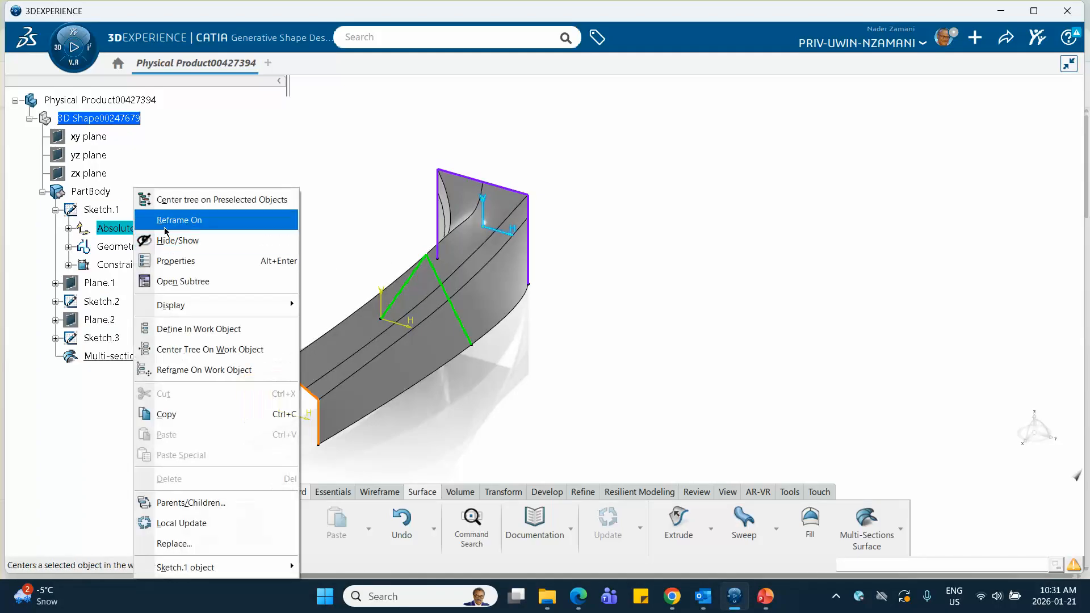
pyautogui.click(178, 245)
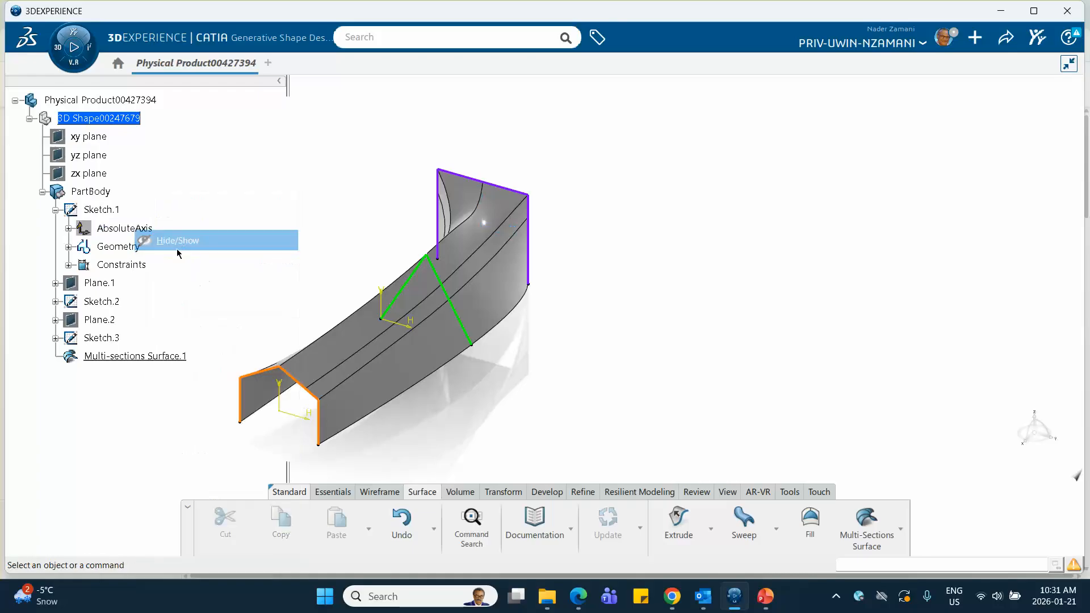
pyautogui.click(55, 301)
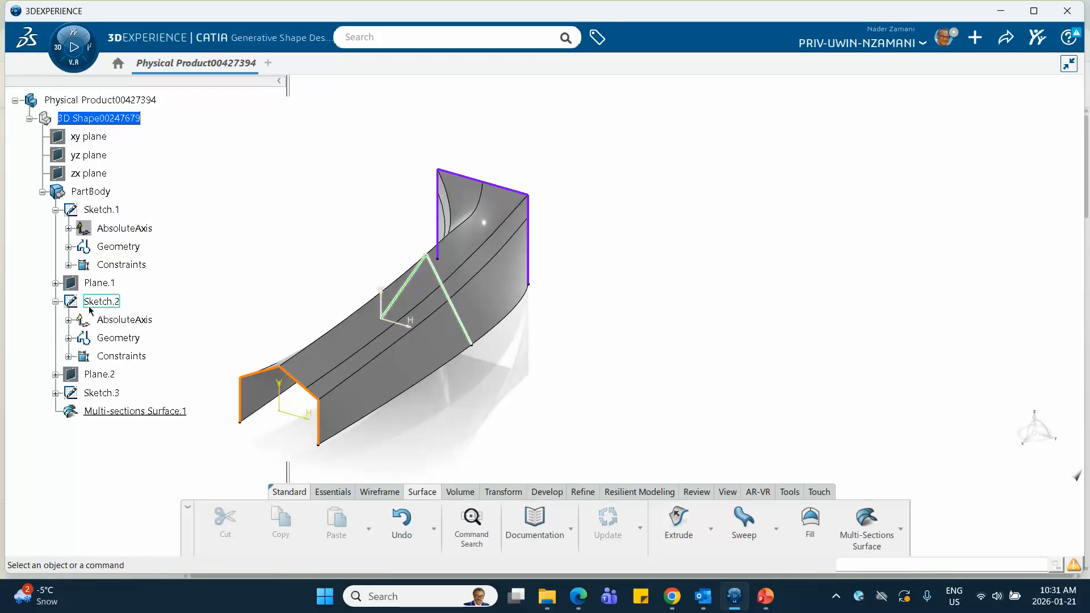
pyautogui.rightClick(127, 319)
pyautogui.click(162, 240)
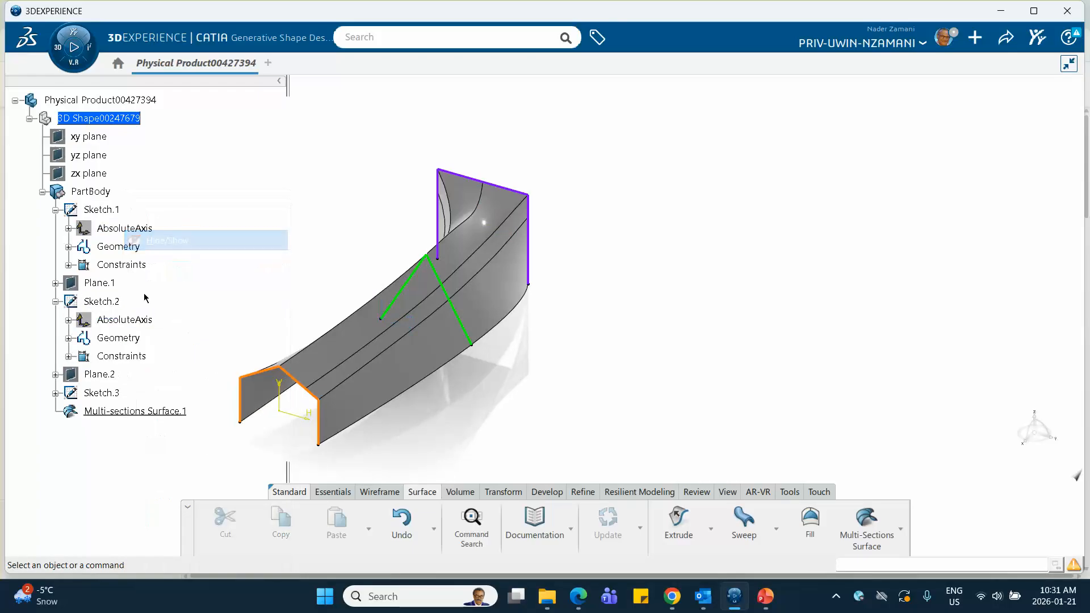
pyautogui.click(56, 374)
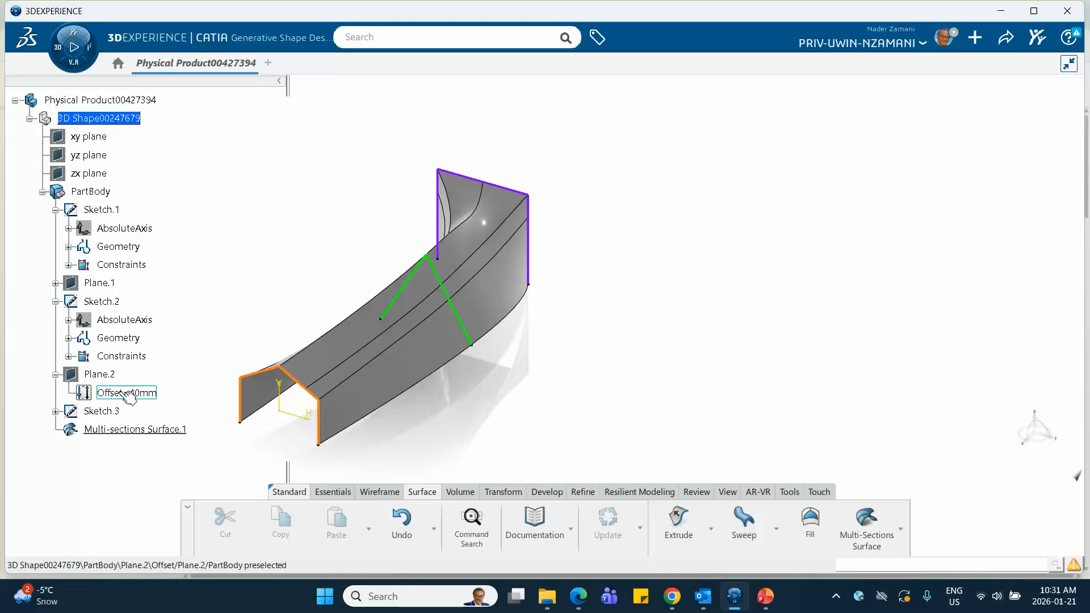
pyautogui.click(56, 374)
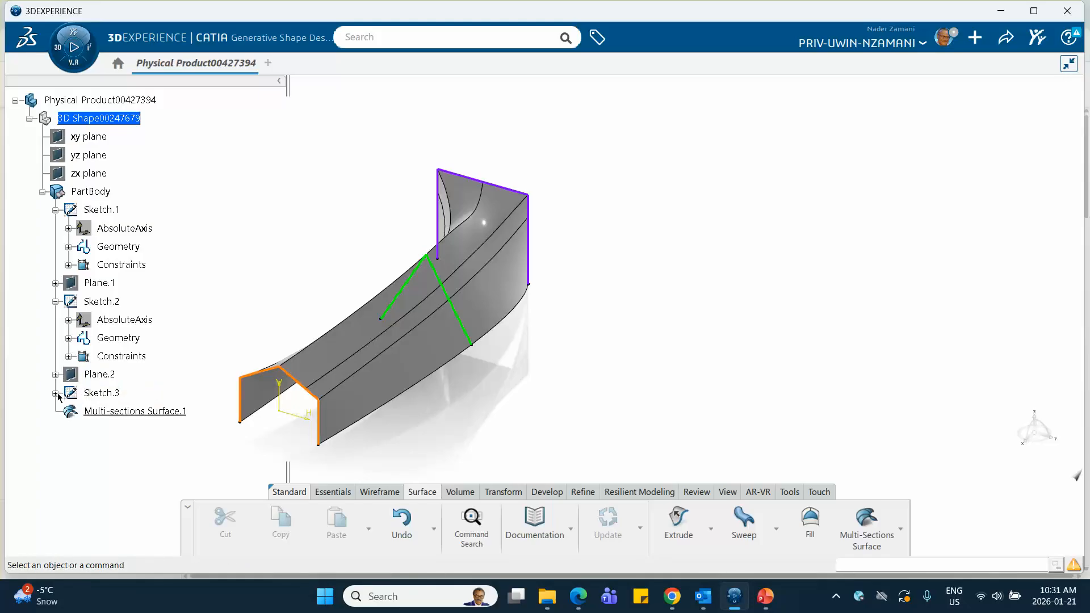
pyautogui.click(56, 393)
pyautogui.rightClick(121, 413)
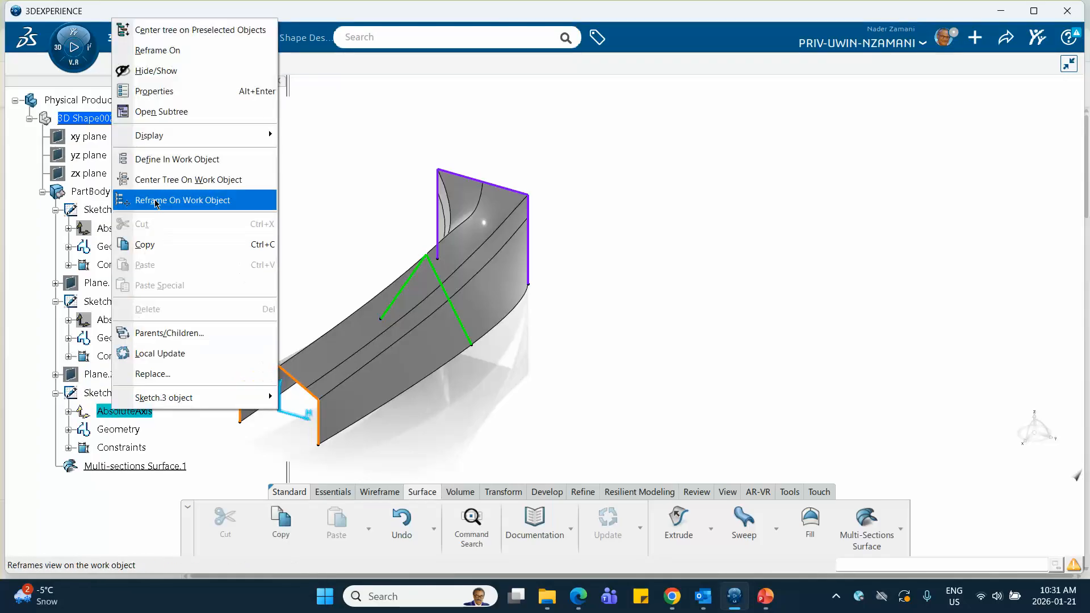
pyautogui.click(160, 82)
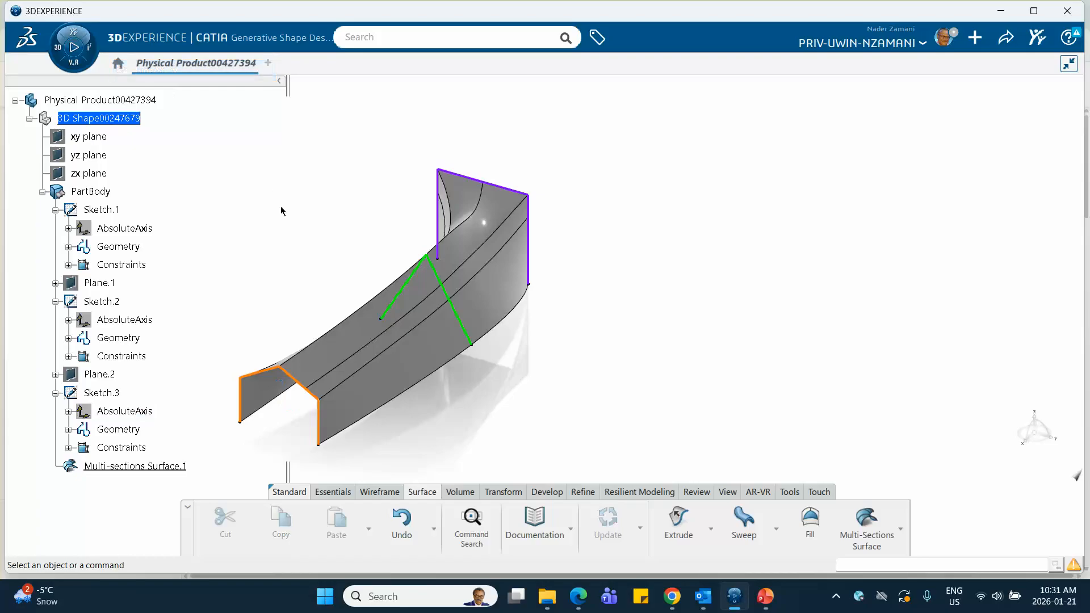
# Step: Compare the decluttered multi-sections surface with the reference picture on the PowerPoint slide
pyautogui.moveTo(540, 287)
pyautogui.mouseDown(button='middle')
pyautogui.moveTo(559, 309)
pyautogui.moveTo(533, 314)
pyautogui.moveTo(658, 308)
pyautogui.moveTo(550, 316)
pyautogui.moveTo(626, 312)
pyautogui.moveTo(606, 325)
pyautogui.mouseUp(button='middle')
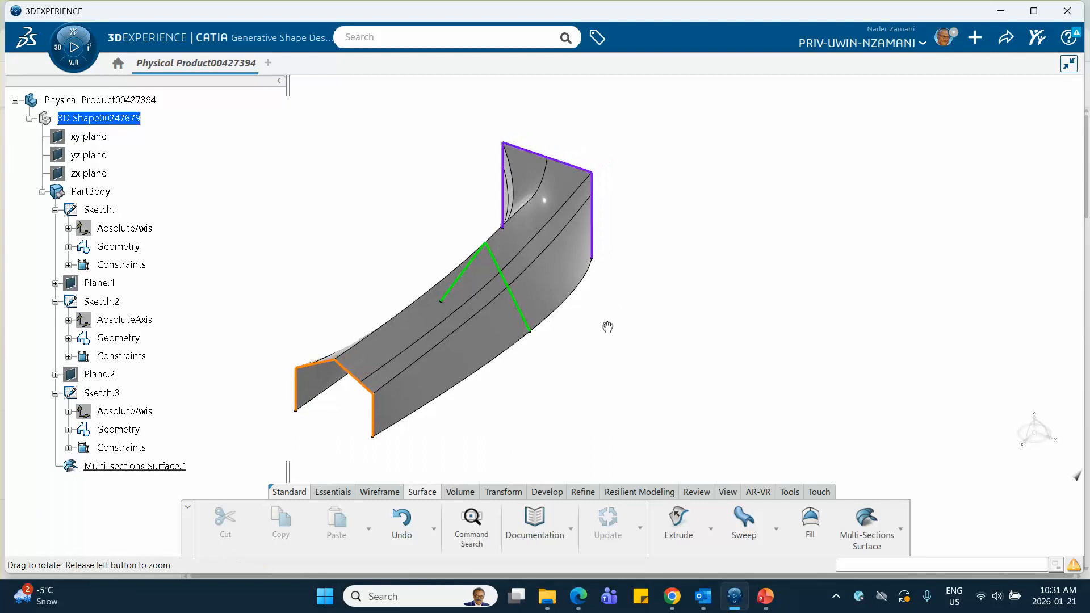
pyautogui.click(762, 596)
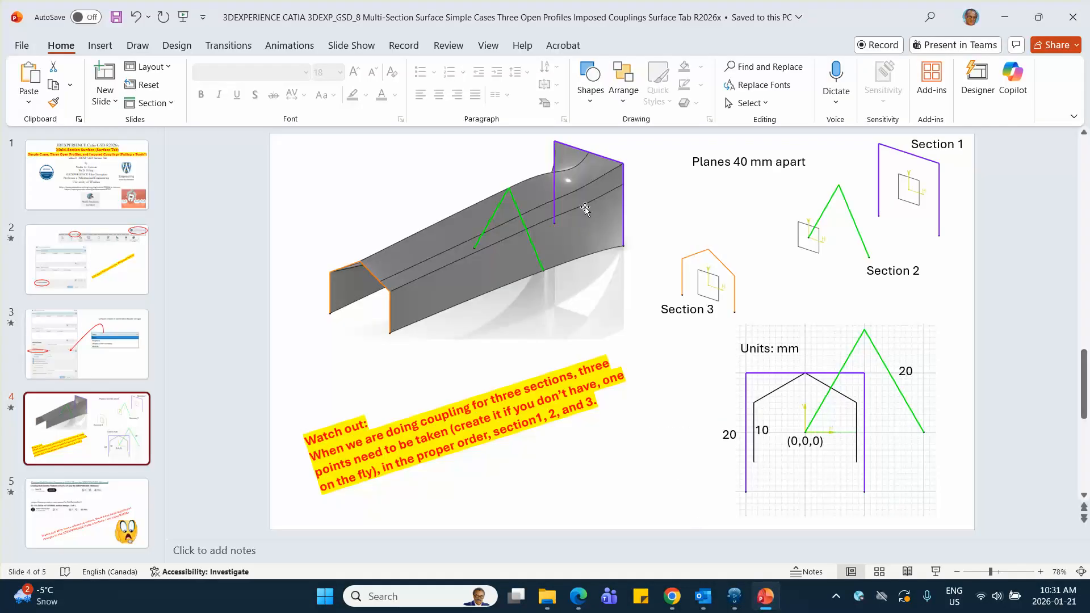
pyautogui.click(771, 593)
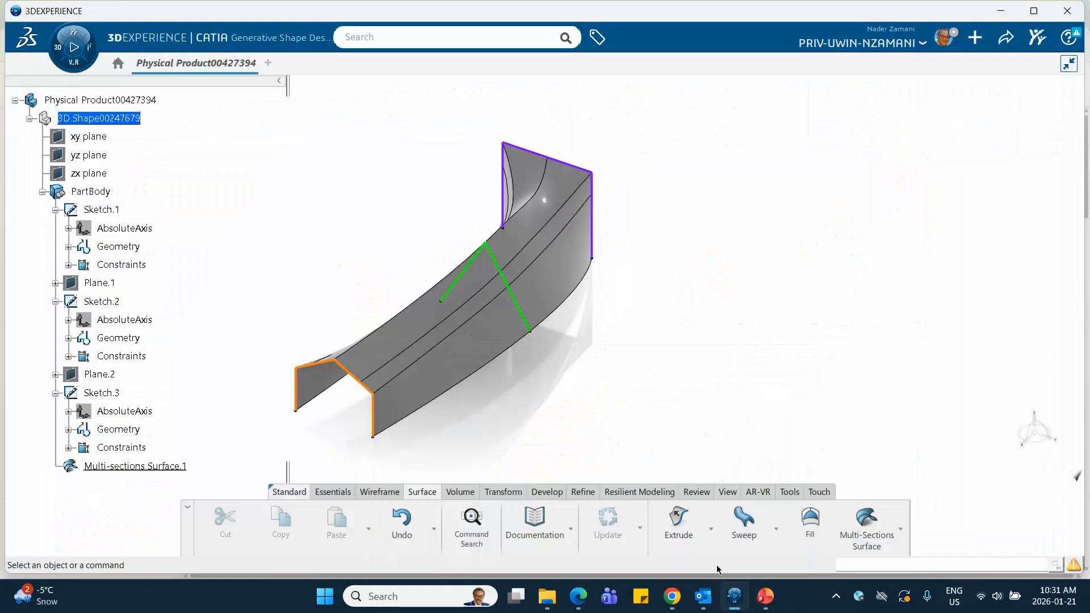
pyautogui.click(764, 596)
pyautogui.click(765, 598)
pyautogui.moveTo(672, 420); pyautogui.dragTo(659, 425, button='middle')
pyautogui.scroll(-3, 166, 305)
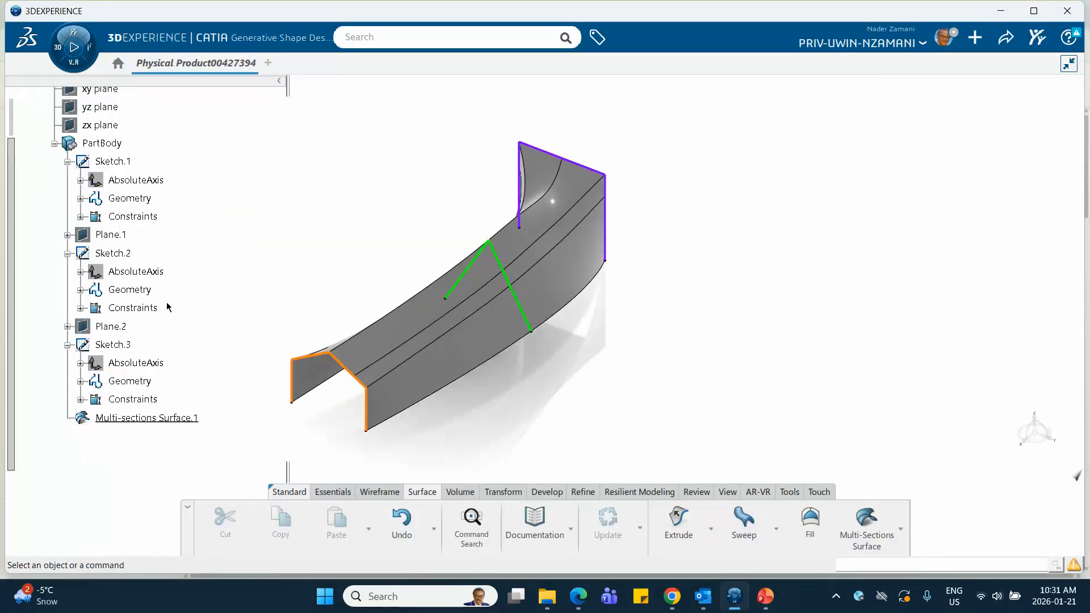
# Step: Open the definition of Multi-sections Surface.1 and move the labels of its three sections clear of the surface
pyautogui.doubleClick(142, 320)
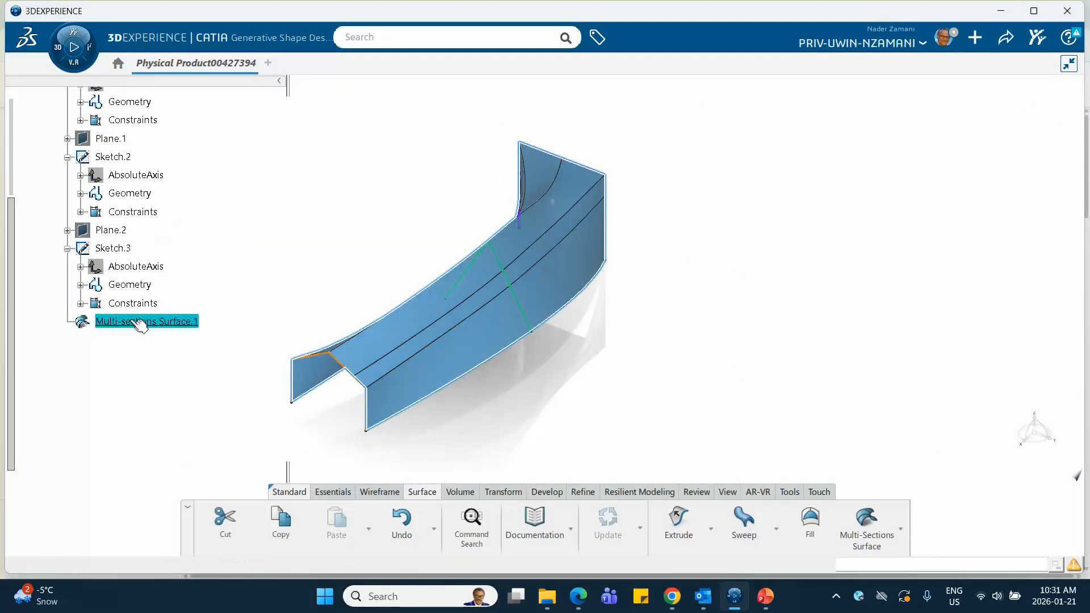
pyautogui.moveTo(335, 227); pyautogui.dragTo(276, 225, button='middle')
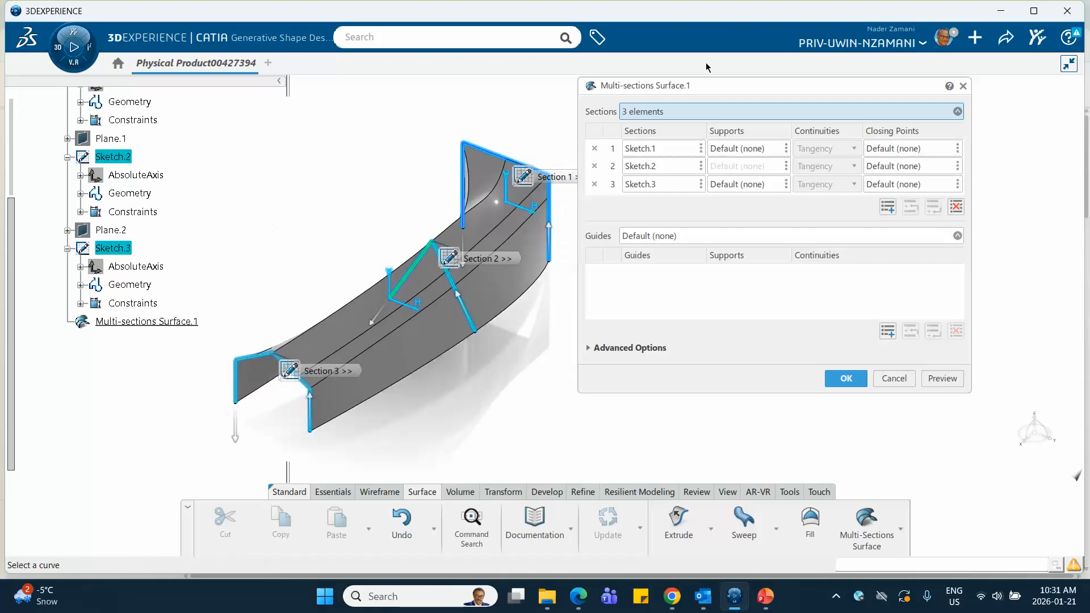
pyautogui.moveTo(716, 84); pyautogui.dragTo(787, 85)
pyautogui.moveTo(596, 348)
pyautogui.mouseDown(button='middle')
pyautogui.moveTo(600, 340)
pyautogui.moveTo(576, 344)
pyautogui.mouseUp(button='middle')
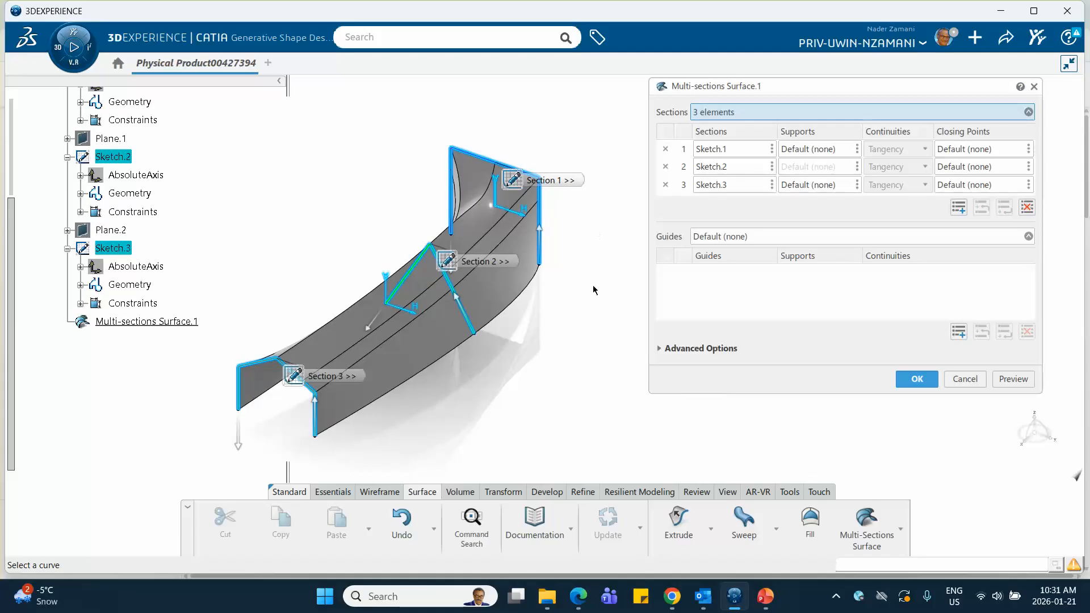
pyautogui.moveTo(446, 260)
pyautogui.mouseDown()
pyautogui.moveTo(400, 253)
pyautogui.moveTo(331, 209)
pyautogui.mouseUp()
pyautogui.moveTo(513, 182); pyautogui.dragTo(528, 121)
pyautogui.moveTo(299, 374); pyautogui.dragTo(285, 474)
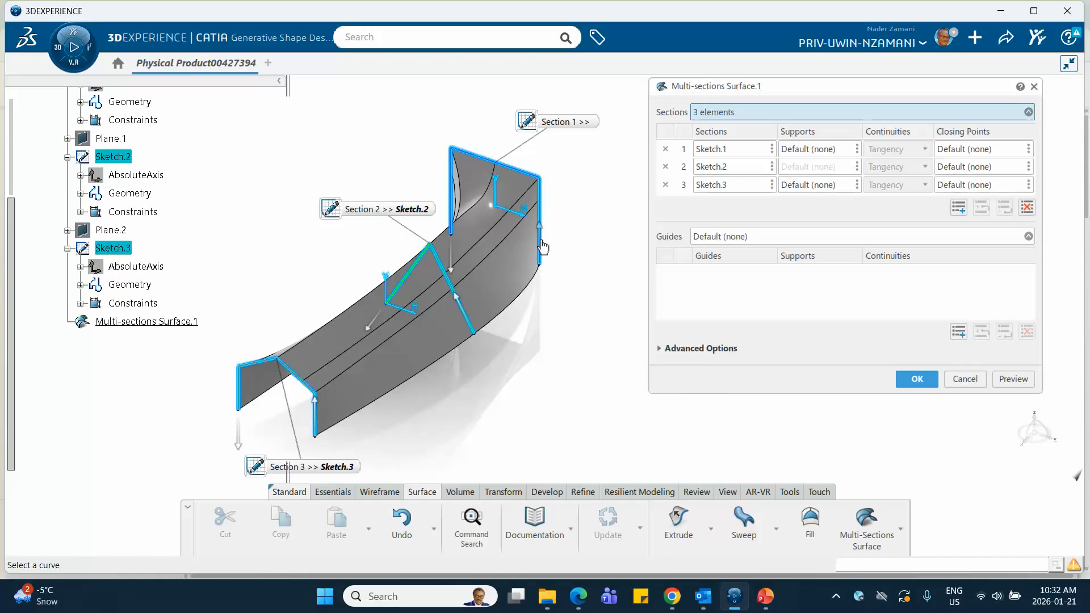
# Step: Preview the surface with the orientation of Section 1 reversed, and restore the original direction
pyautogui.click(1011, 379)
pyautogui.moveTo(579, 311)
pyautogui.mouseDown(button='middle')
pyautogui.moveTo(486, 332)
pyautogui.moveTo(564, 323)
pyautogui.moveTo(563, 308)
pyautogui.mouseUp(button='middle')
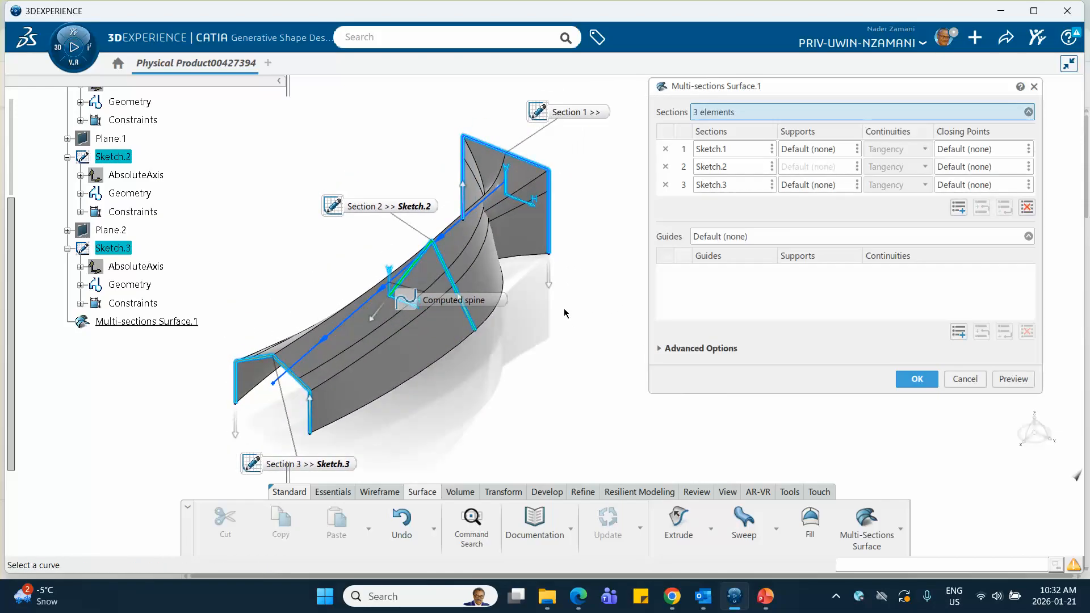
pyautogui.click(549, 282)
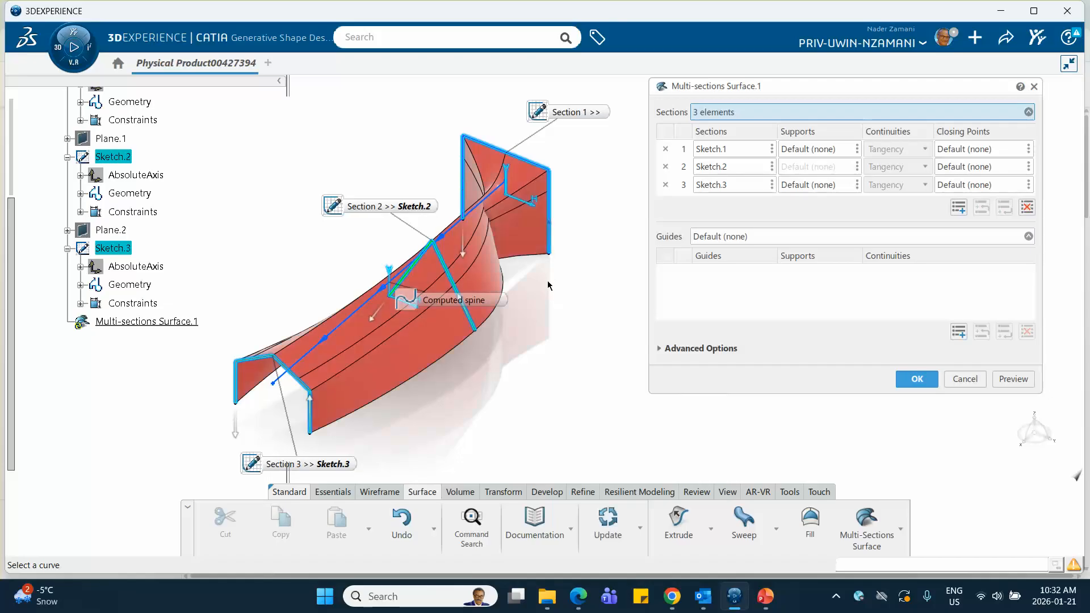
pyautogui.click(1016, 379)
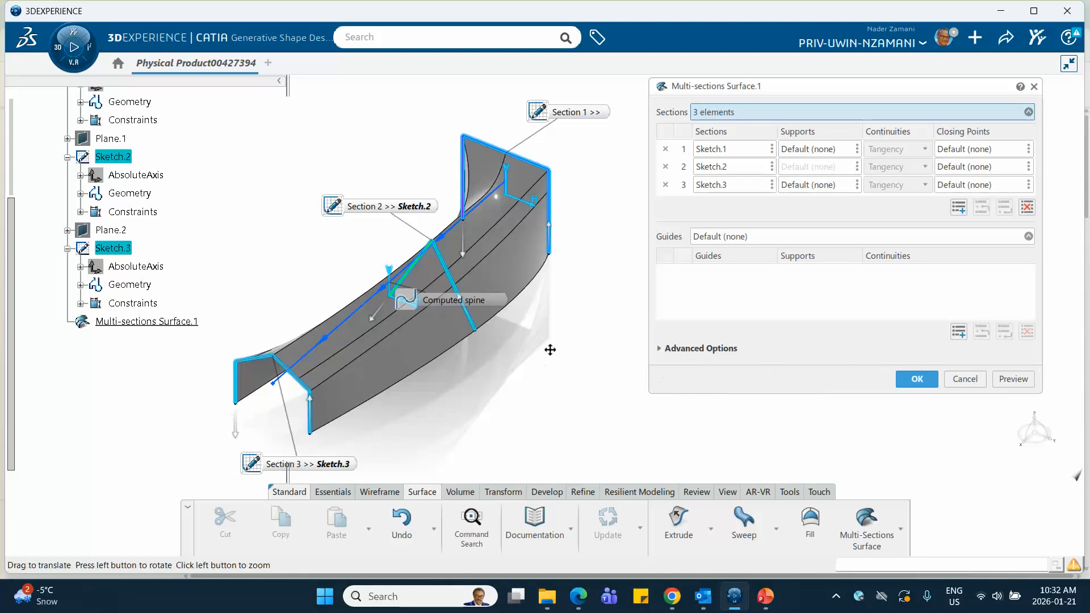
pyautogui.moveTo(550, 350); pyautogui.dragTo(571, 332, button='middle')
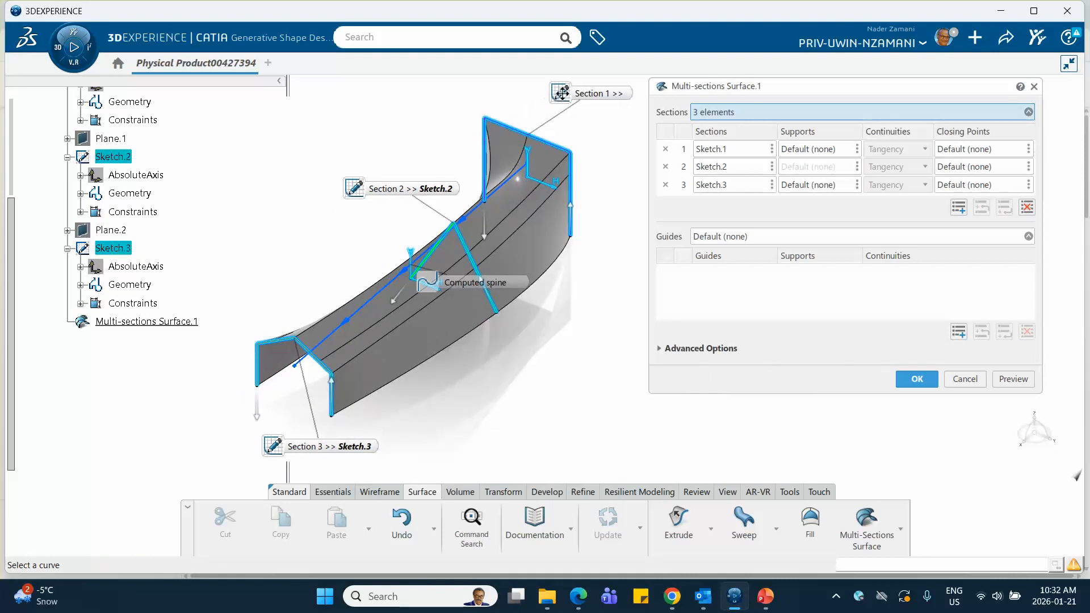
# Step: Reposition the Section 1 and Section 3 labels away from the surface and expand the advanced options of its definition
pyautogui.moveTo(561, 92); pyautogui.dragTo(571, 90)
pyautogui.moveTo(274, 446); pyautogui.dragTo(193, 231)
pyautogui.moveTo(474, 380)
pyautogui.mouseDown(button='middle')
pyautogui.moveTo(492, 390)
pyautogui.moveTo(518, 454)
pyautogui.moveTo(493, 452)
pyautogui.moveTo(484, 386)
pyautogui.mouseUp(button='middle')
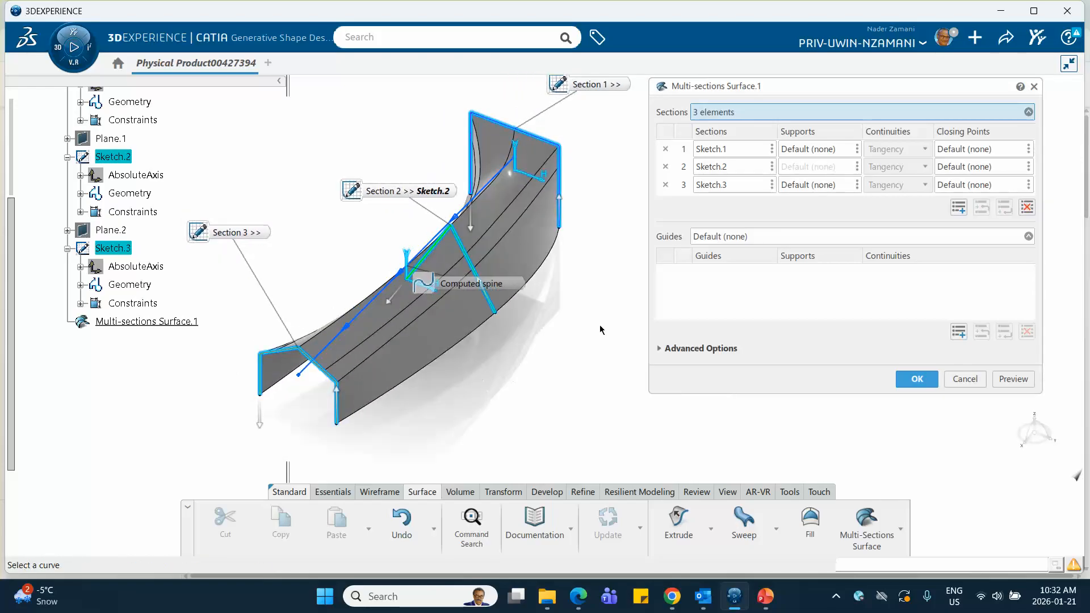
pyautogui.click(660, 351)
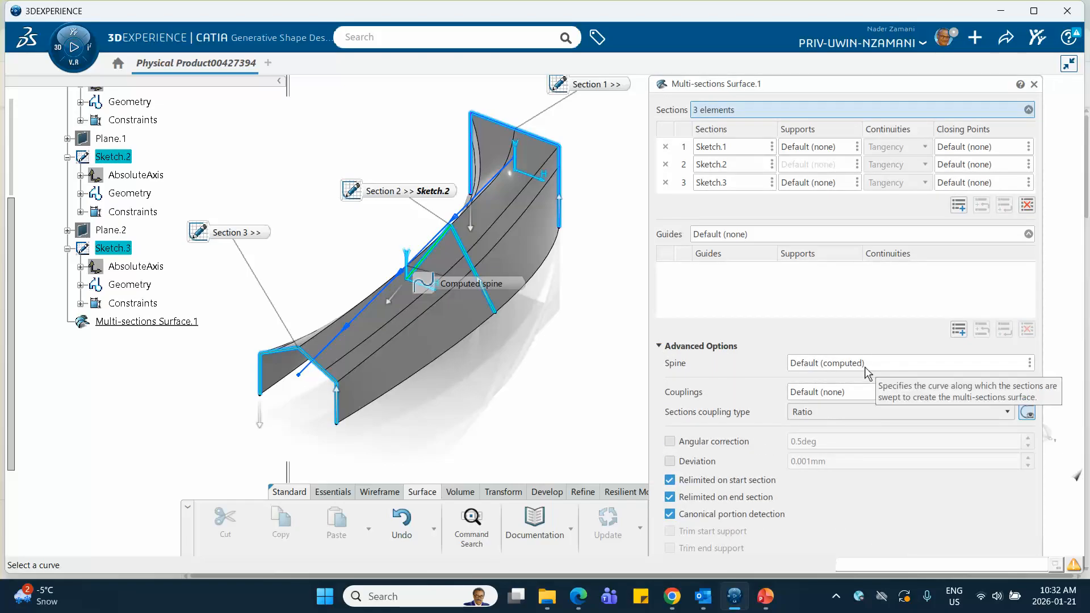
# Step: Save the product with the multi-sections surface
pyautogui.click(1005, 43)
pyautogui.click(929, 64)
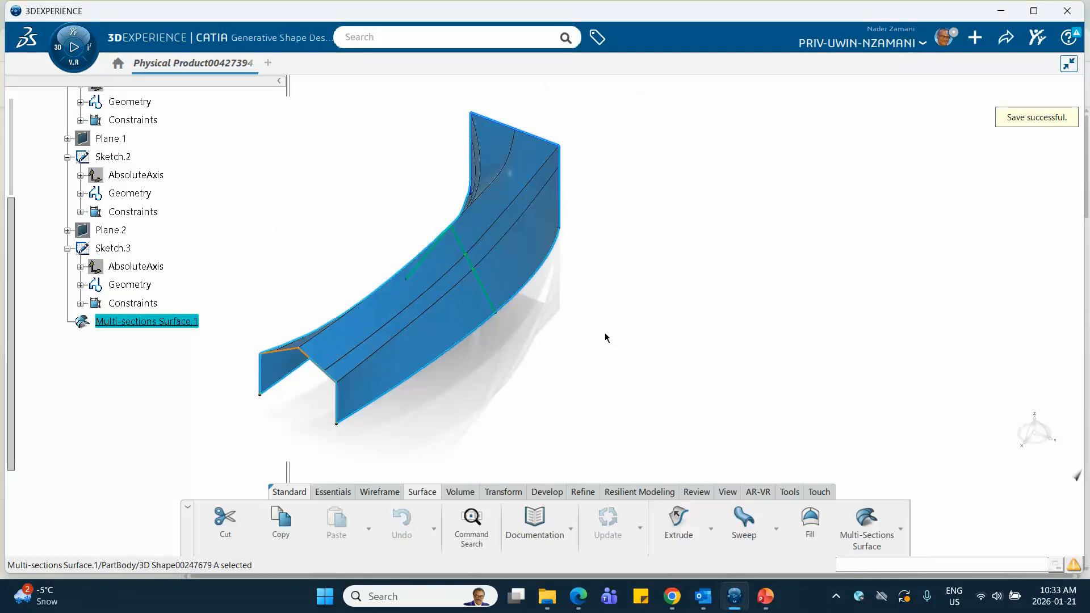
# Step: Reopen the definition of Multi-sections Surface.1, activate coupling selection and move the section labels clear of the surface
pyautogui.doubleClick(146, 322)
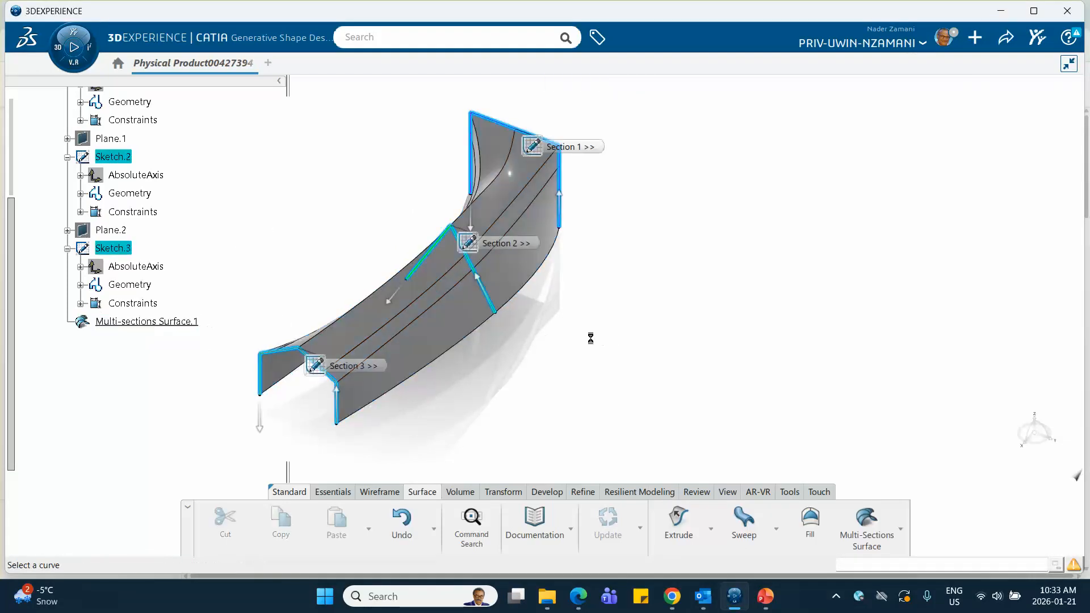
pyautogui.click(659, 348)
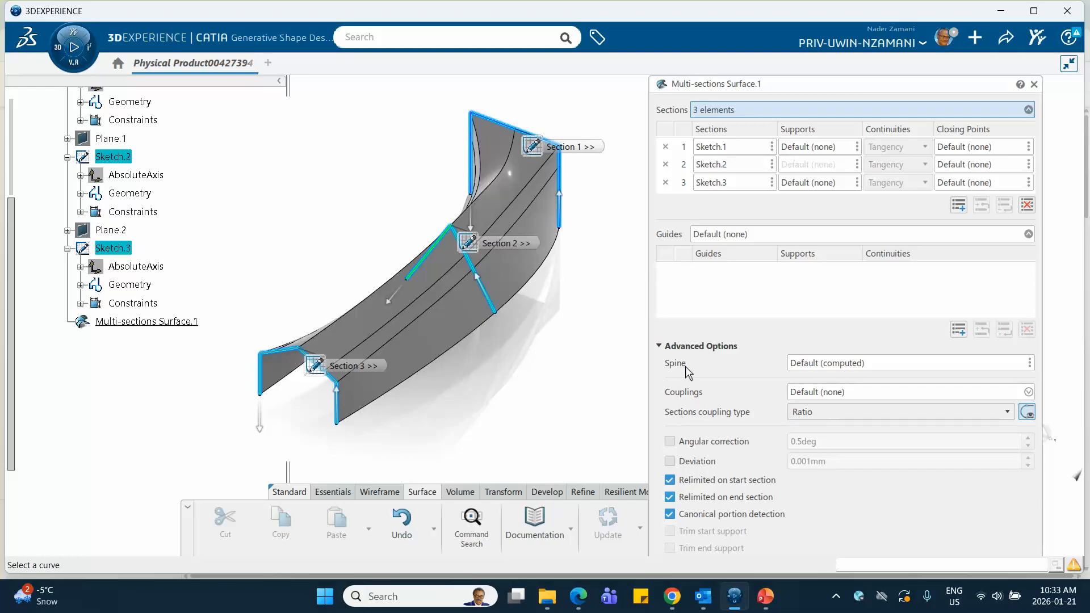
pyautogui.click(816, 392)
pyautogui.moveTo(595, 387); pyautogui.dragTo(556, 389, button='middle')
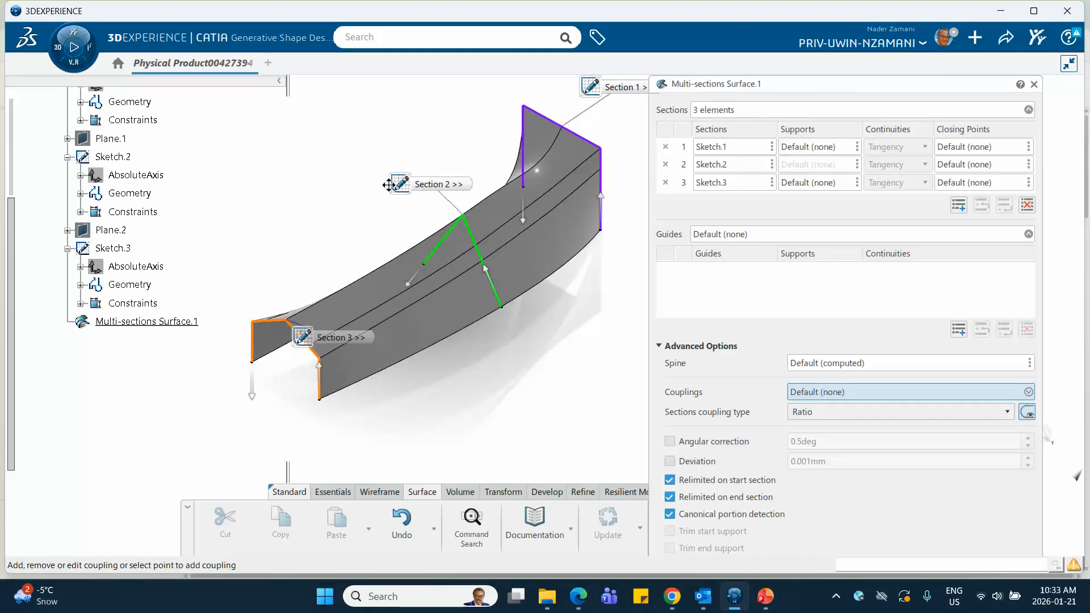
pyautogui.moveTo(300, 337); pyautogui.dragTo(206, 232)
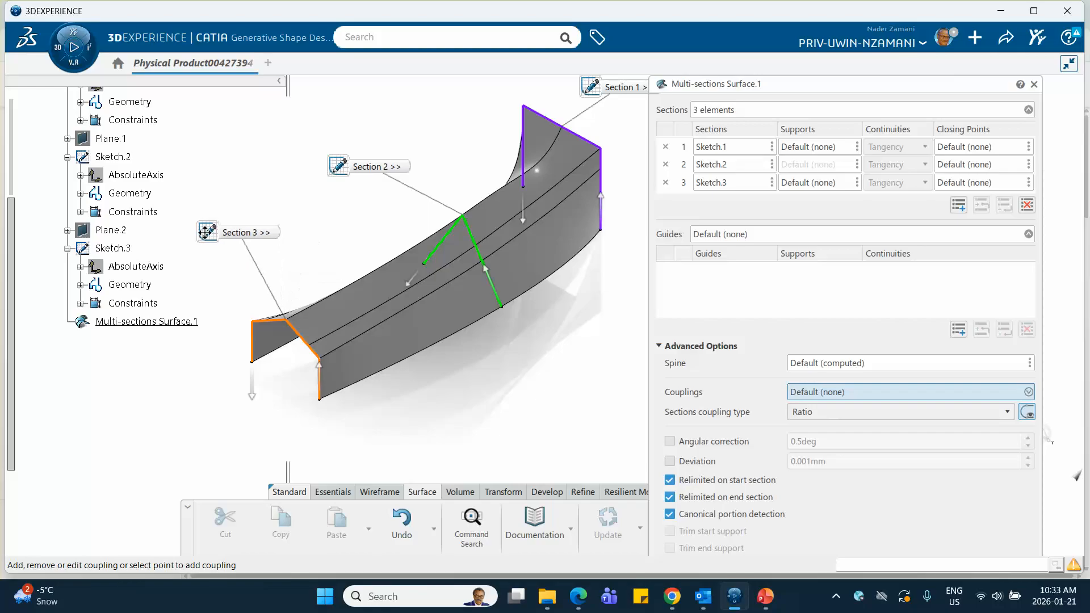
# Step: Create the first coupling from the purple profile's upper-left corner through the green profile's apex to the orange profile's apex
pyautogui.moveTo(486, 391); pyautogui.dragTo(577, 385, button='middle')
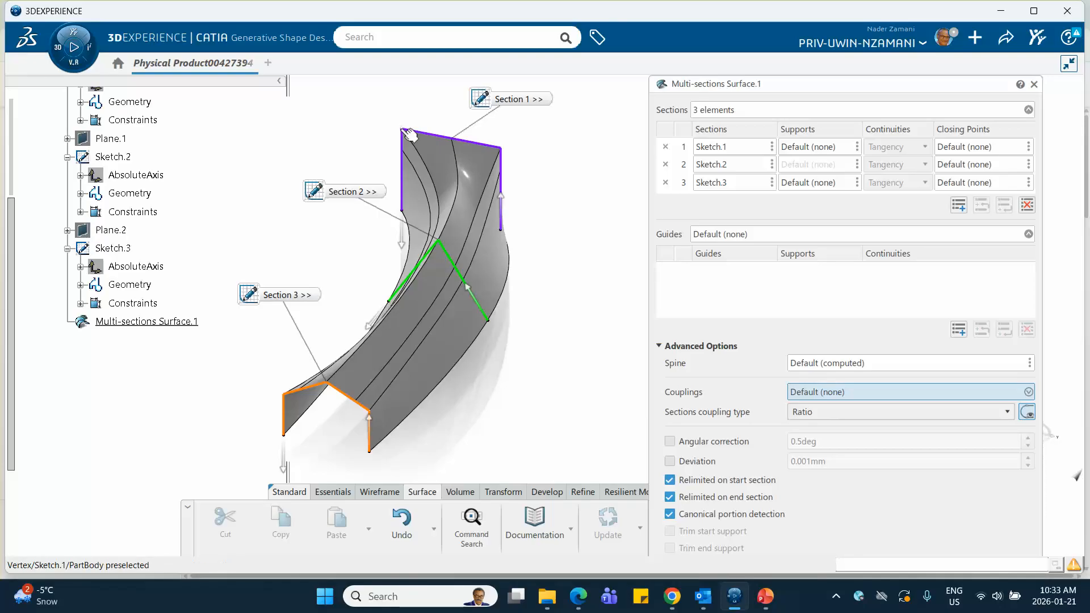
pyautogui.keyDown('ctrl'); pyautogui.moveTo(408, 135); pyautogui.dragTo(550, 253, button='middle'); pyautogui.keyUp('ctrl')
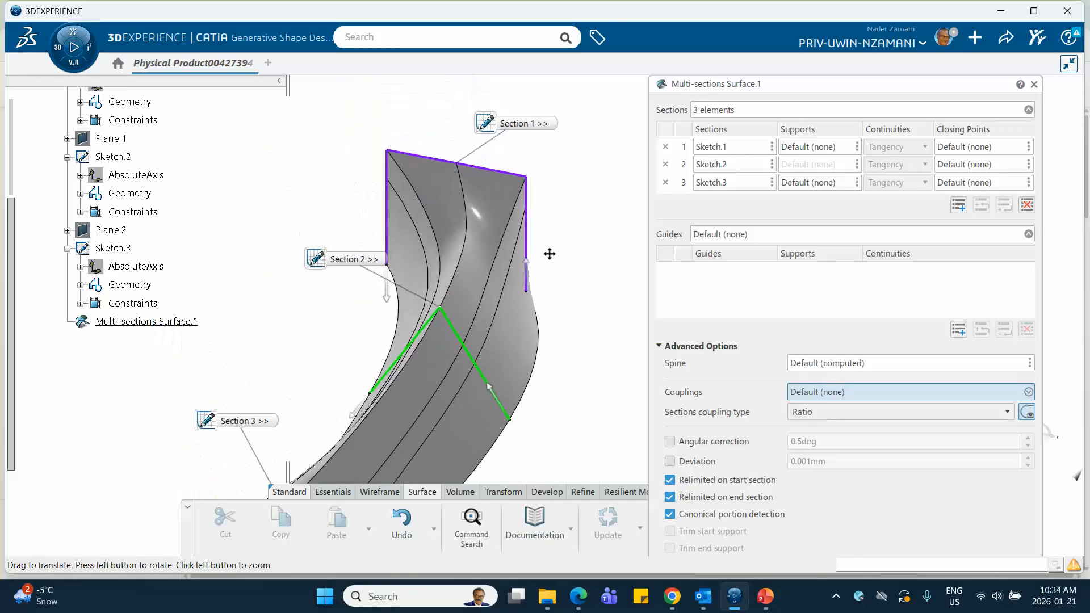
pyautogui.click(389, 150)
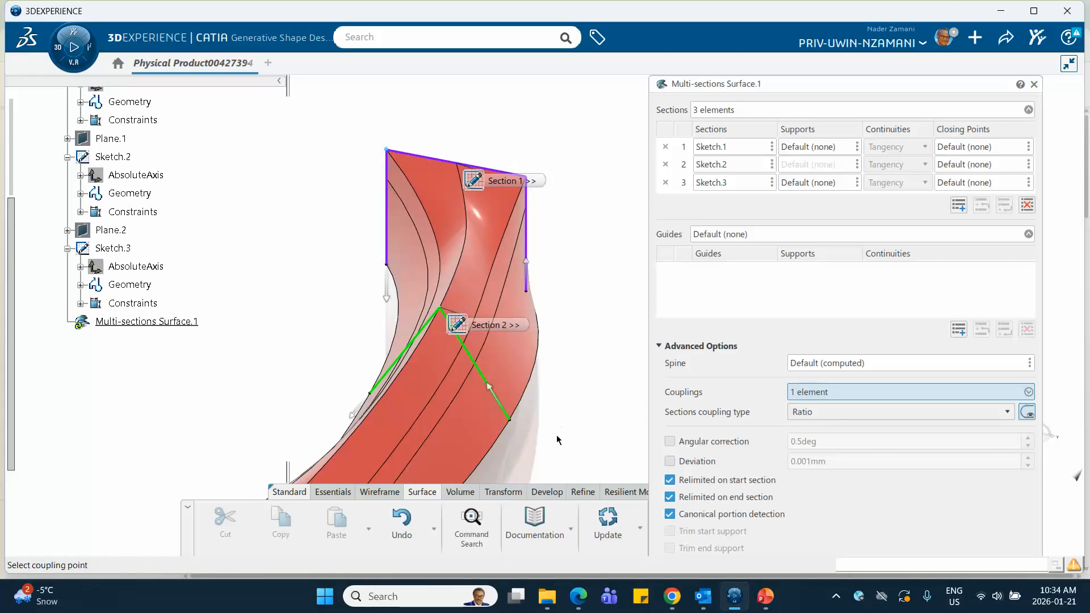
pyautogui.moveTo(557, 434); pyautogui.dragTo(591, 410, button='middle')
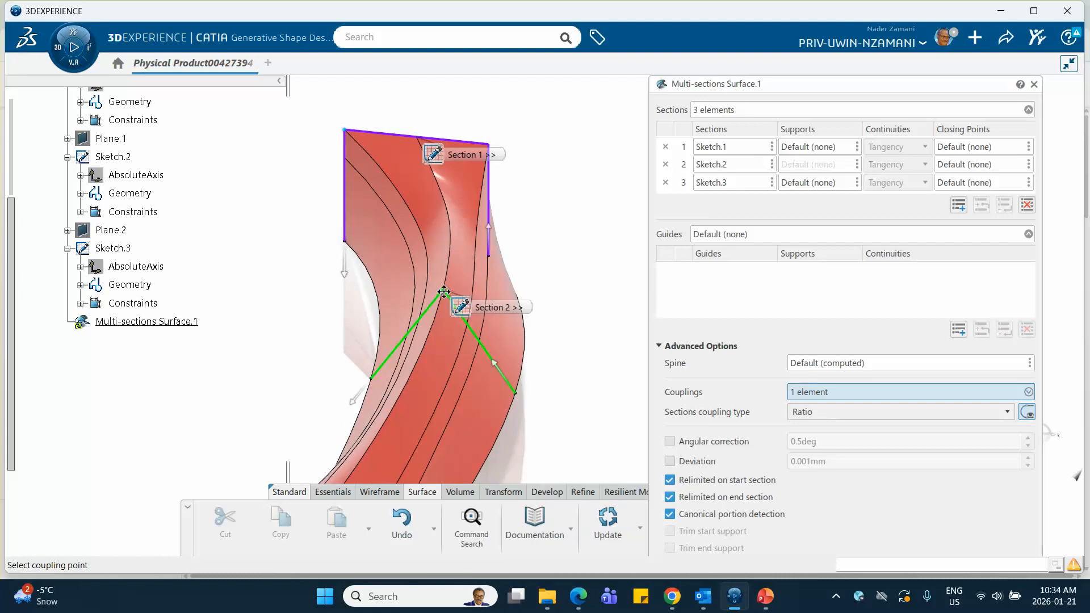
pyautogui.moveTo(466, 307)
pyautogui.mouseDown()
pyautogui.moveTo(424, 244)
pyautogui.moveTo(312, 272)
pyautogui.moveTo(257, 252)
pyautogui.moveTo(253, 214)
pyautogui.mouseUp()
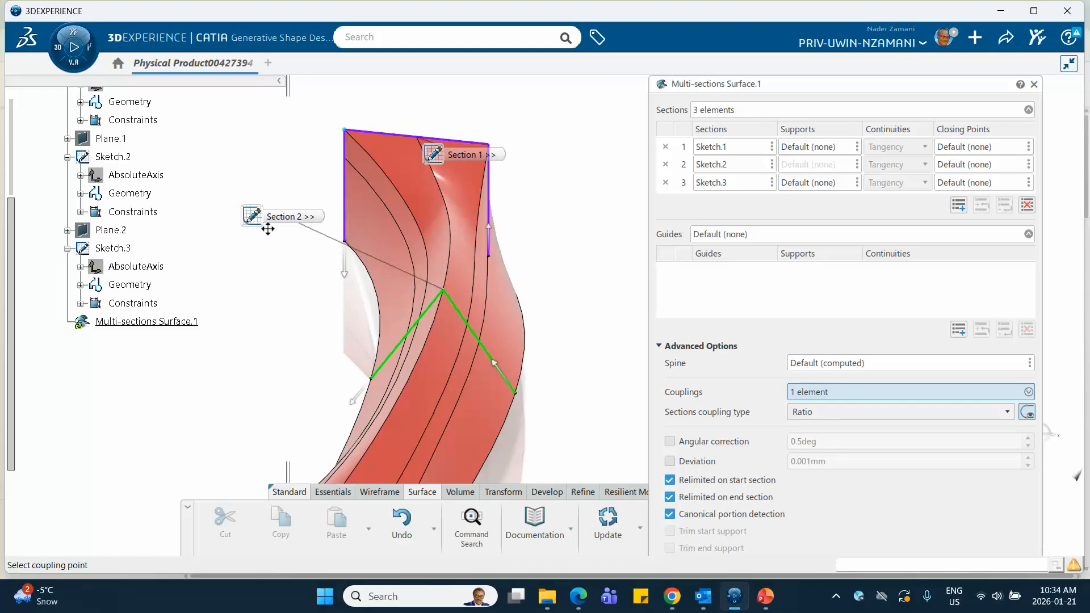
pyautogui.click(448, 293)
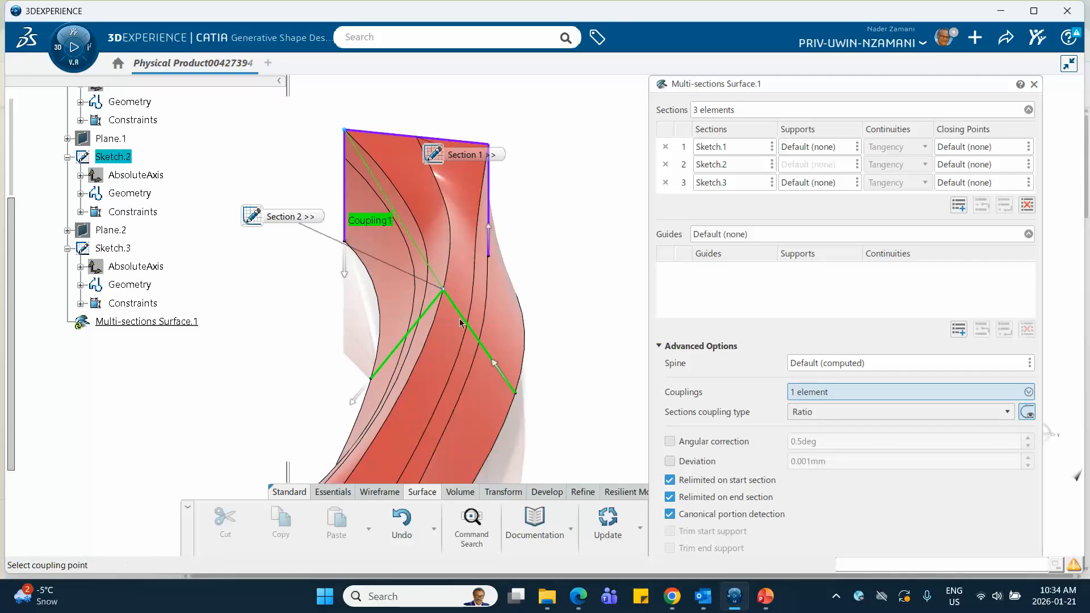
pyautogui.moveTo(468, 407); pyautogui.dragTo(538, 282, button='middle')
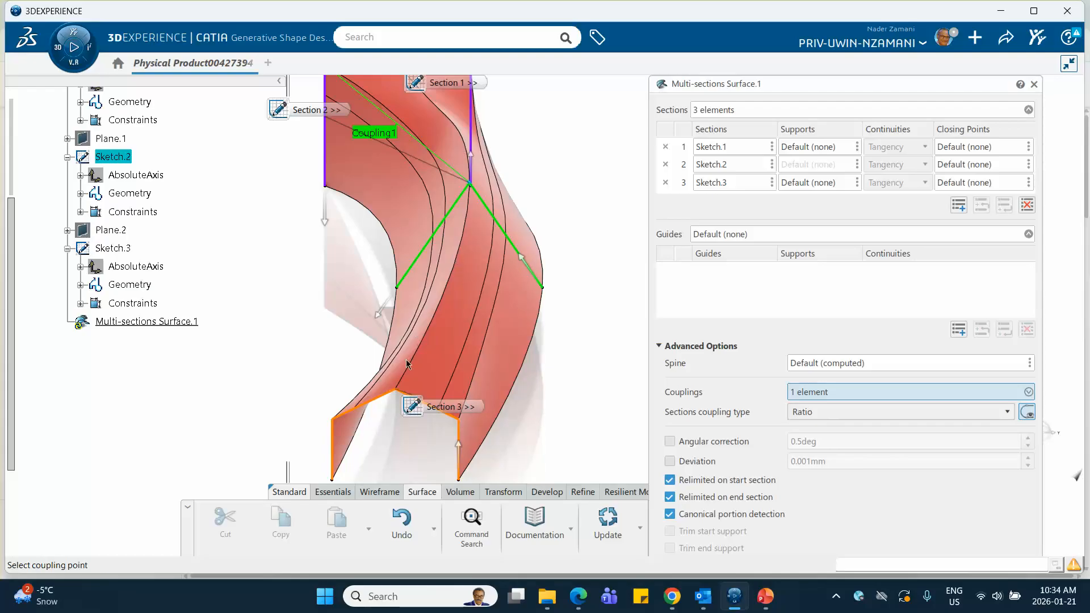
pyautogui.click(396, 390)
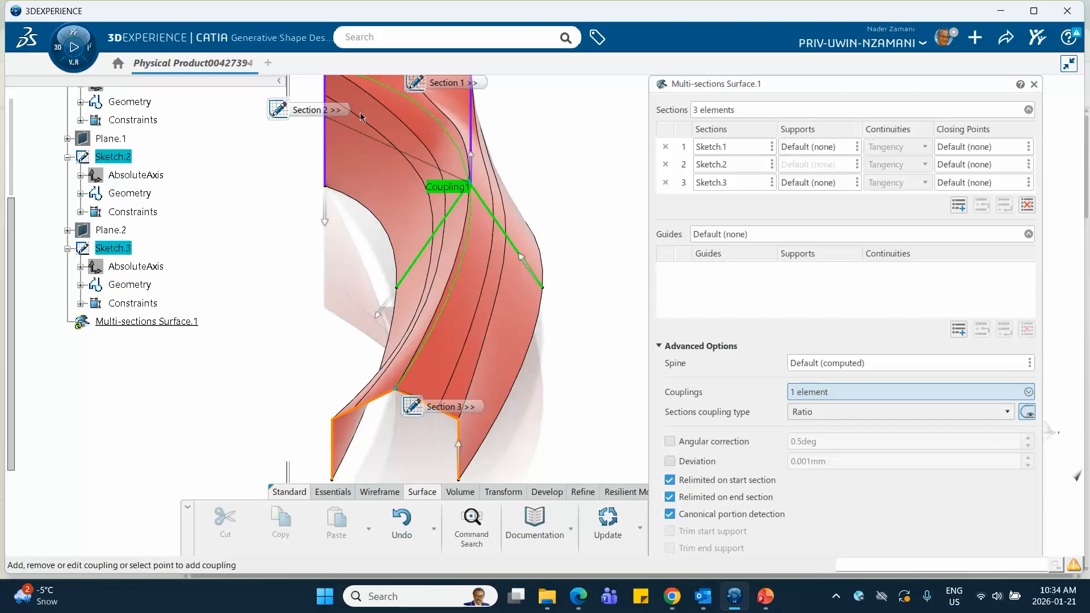
# Step: Expand the list of couplings and move the Section 1 and Section 3 labels clear of the surface
pyautogui.moveTo(297, 129); pyautogui.dragTo(263, 250, button='middle')
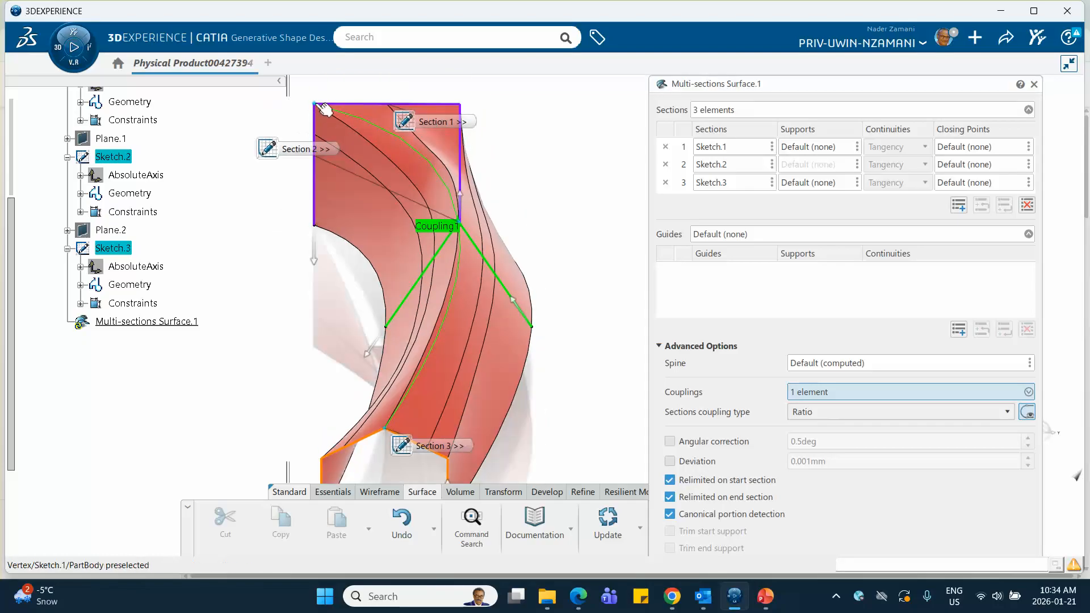
pyautogui.moveTo(420, 379); pyautogui.dragTo(412, 280, button='middle')
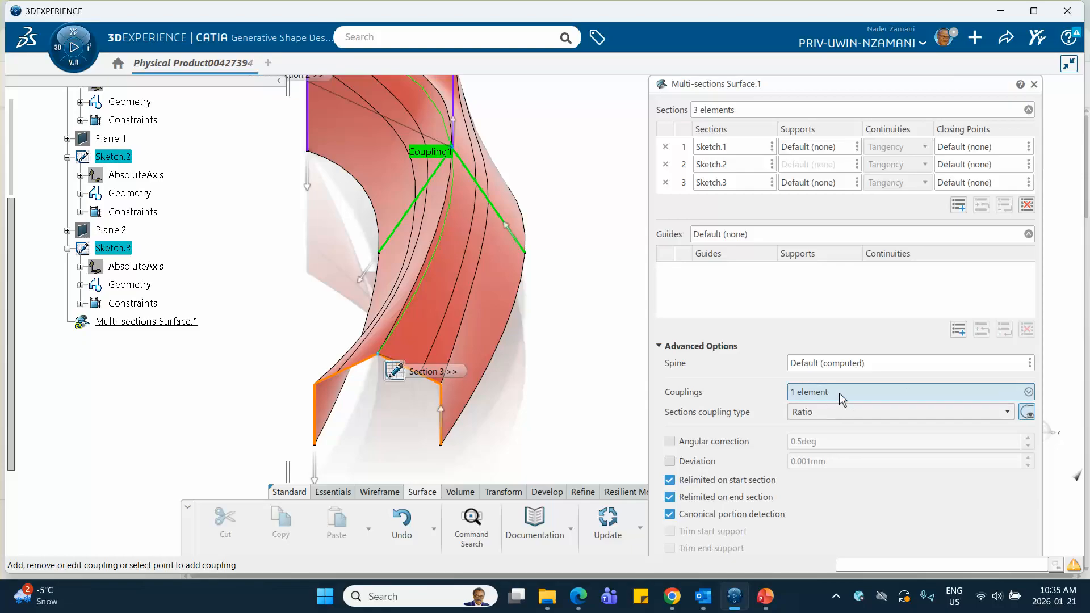
pyautogui.click(1028, 392)
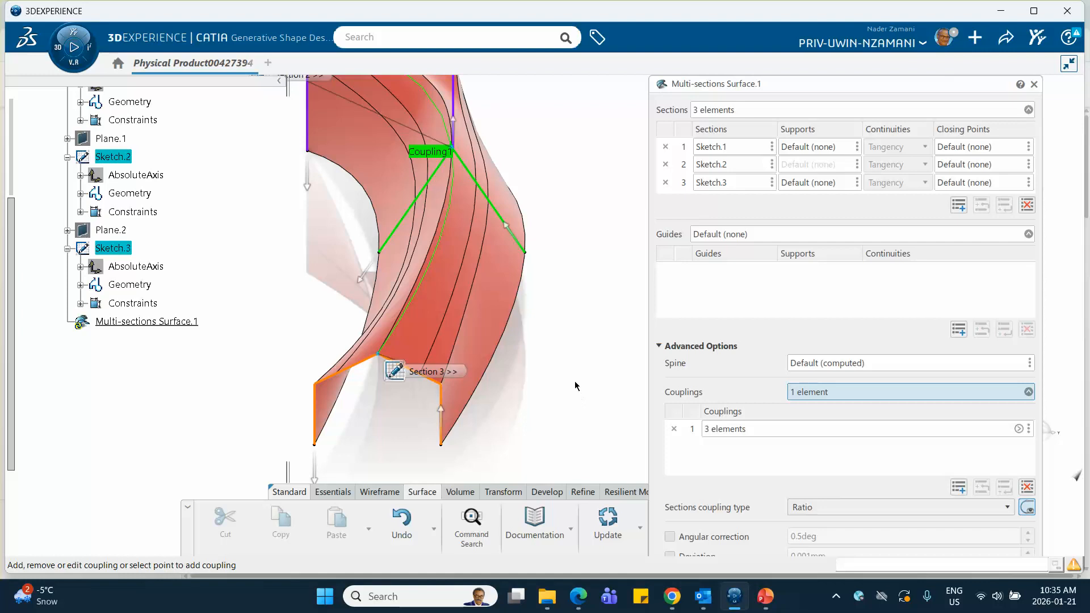
pyautogui.moveTo(575, 386); pyautogui.dragTo(576, 394, button='middle')
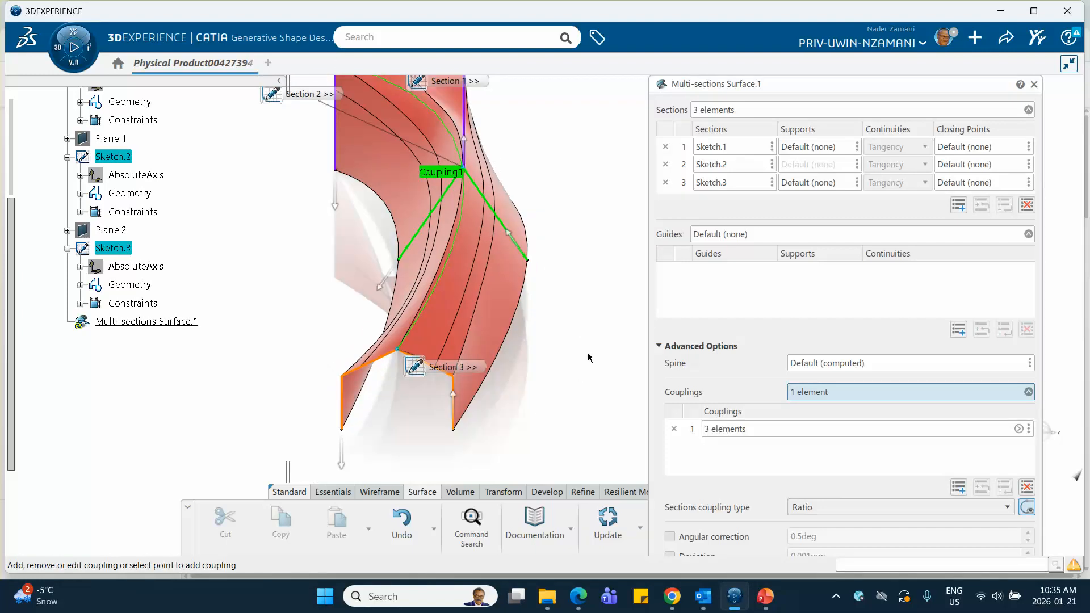
pyautogui.moveTo(588, 357); pyautogui.dragTo(542, 406, button='middle')
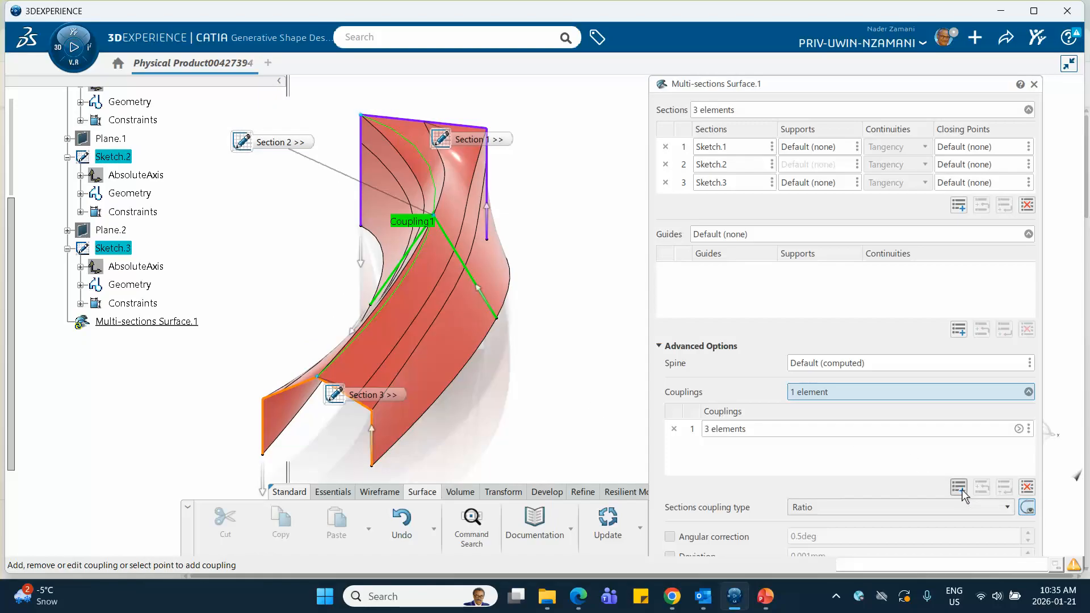
pyautogui.moveTo(628, 371); pyautogui.dragTo(584, 396, button='middle')
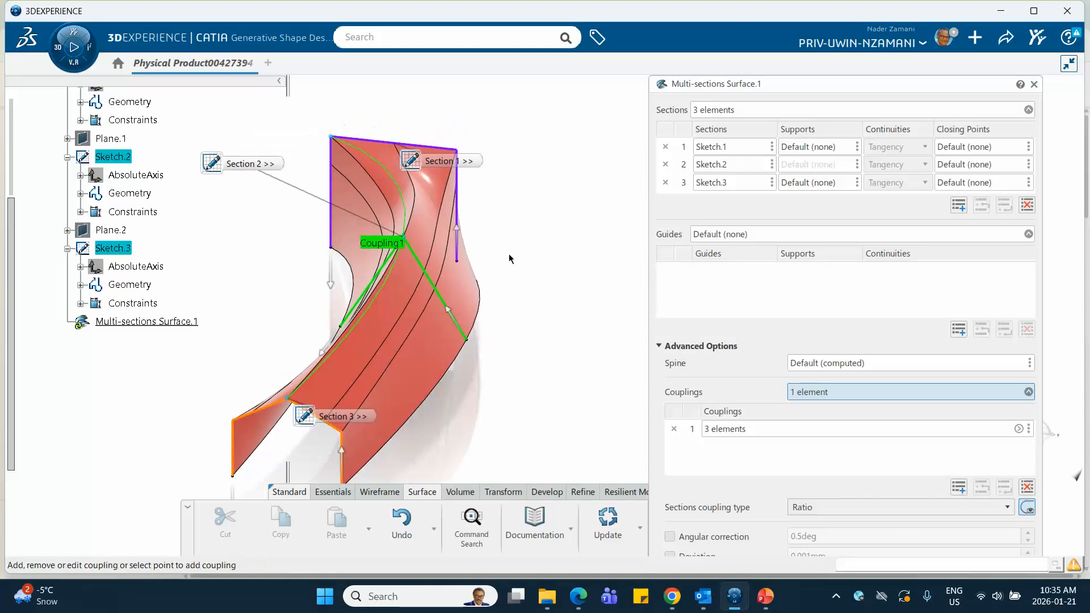
pyautogui.moveTo(411, 161); pyautogui.dragTo(375, 108)
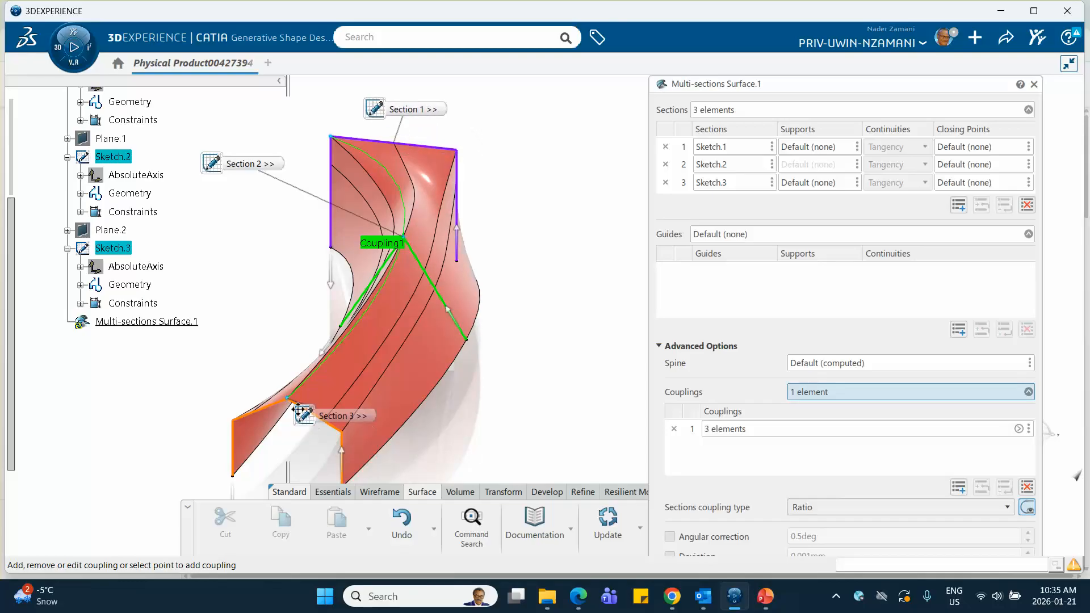
pyautogui.moveTo(318, 417); pyautogui.dragTo(229, 347)
pyautogui.moveTo(484, 404); pyautogui.dragTo(474, 408, button='middle')
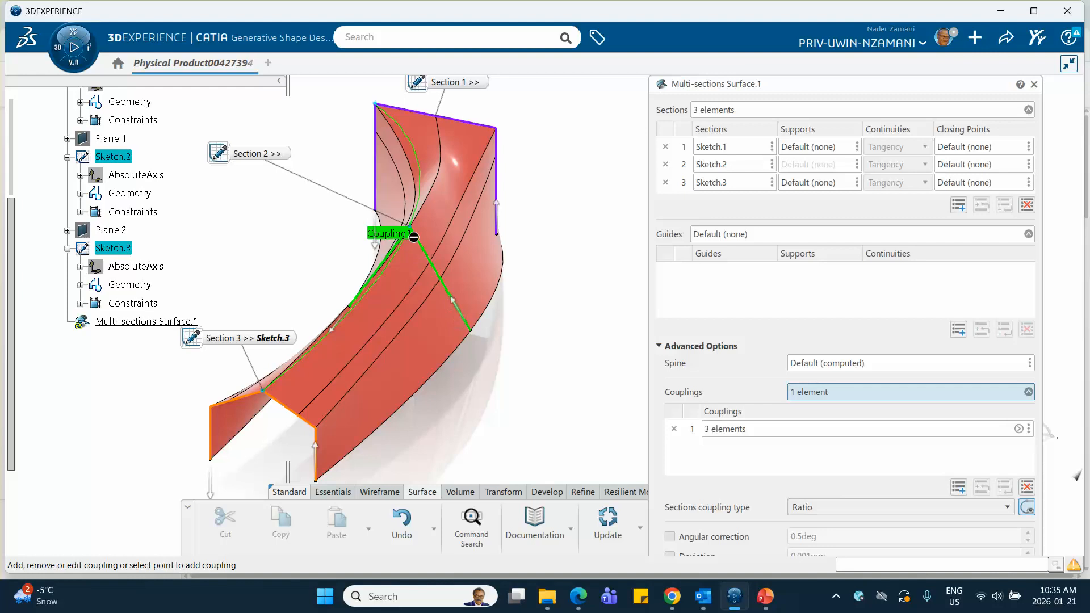
# Step: Start a second coupling at the purple profile's upper-right corner and begin creating a new point for it
pyautogui.click(498, 129)
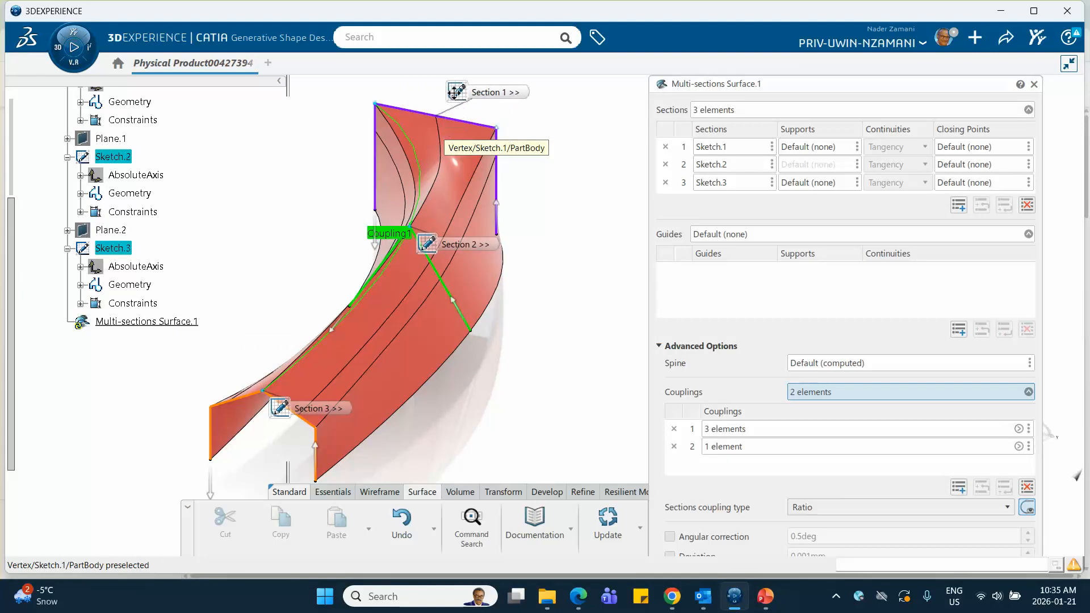
pyautogui.moveTo(432, 233); pyautogui.dragTo(299, 161)
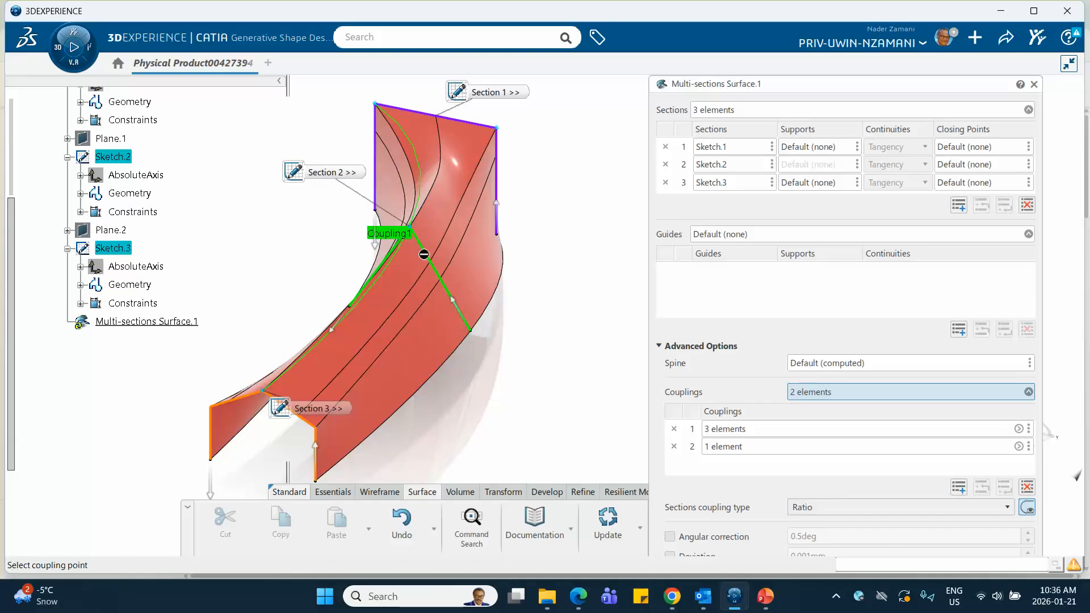
pyautogui.click(759, 446)
pyautogui.rightClick(759, 445)
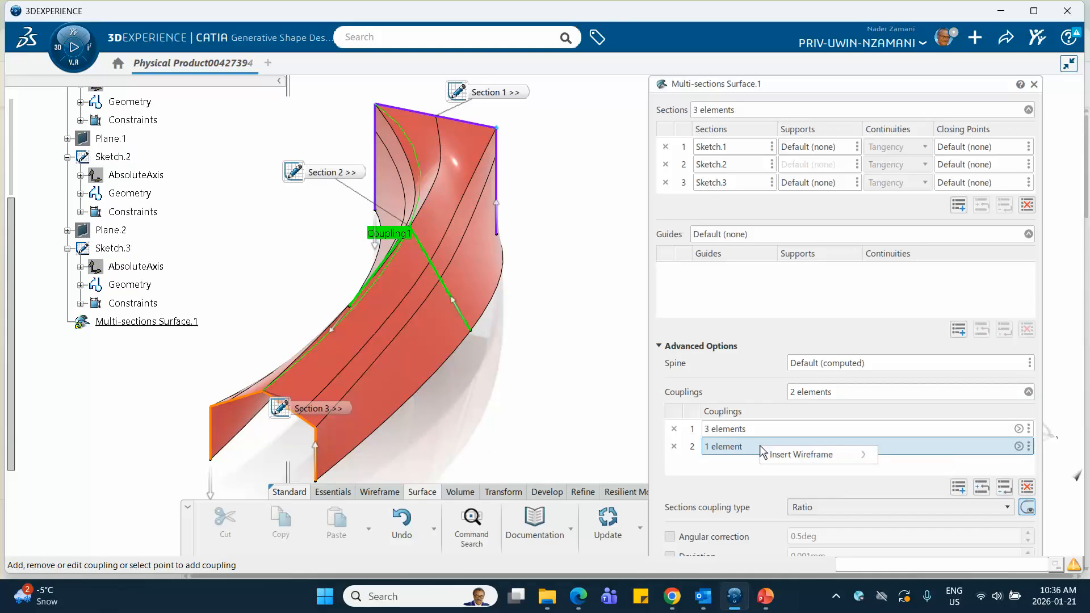
pyautogui.moveTo(771, 459)
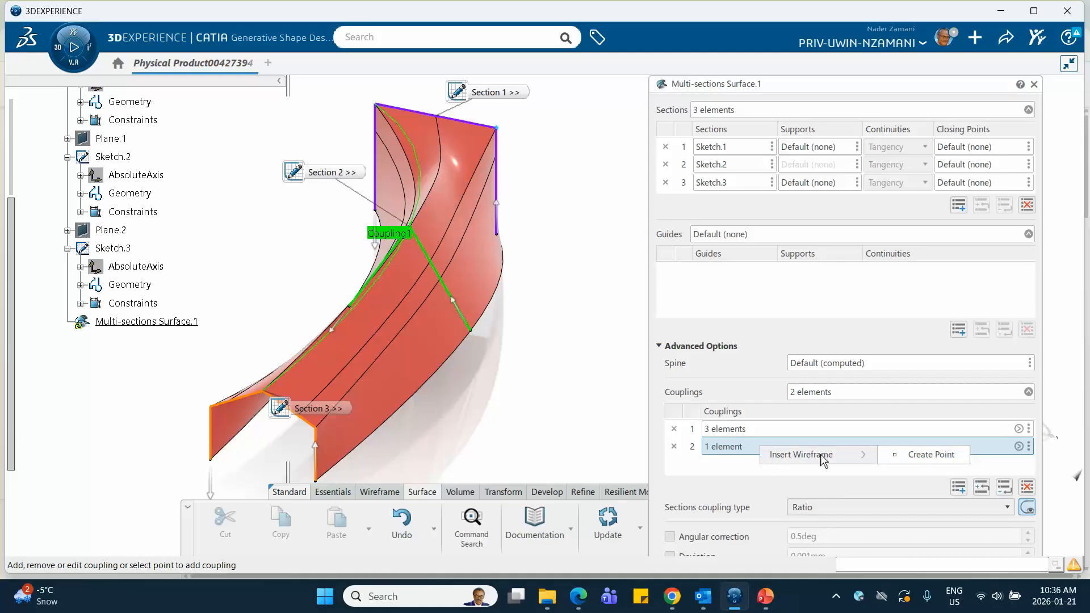
pyautogui.click(913, 454)
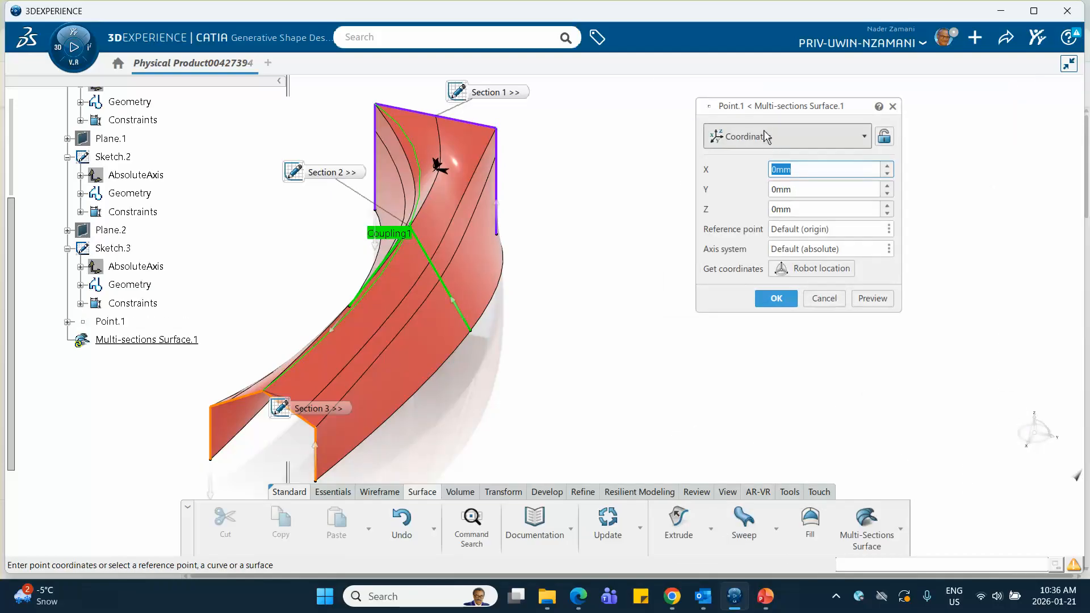
# Step: Define the coupling point as On curve on the long right leg of Sketch.2, about 32.4 mm along the curve from its extremity
pyautogui.click(780, 139)
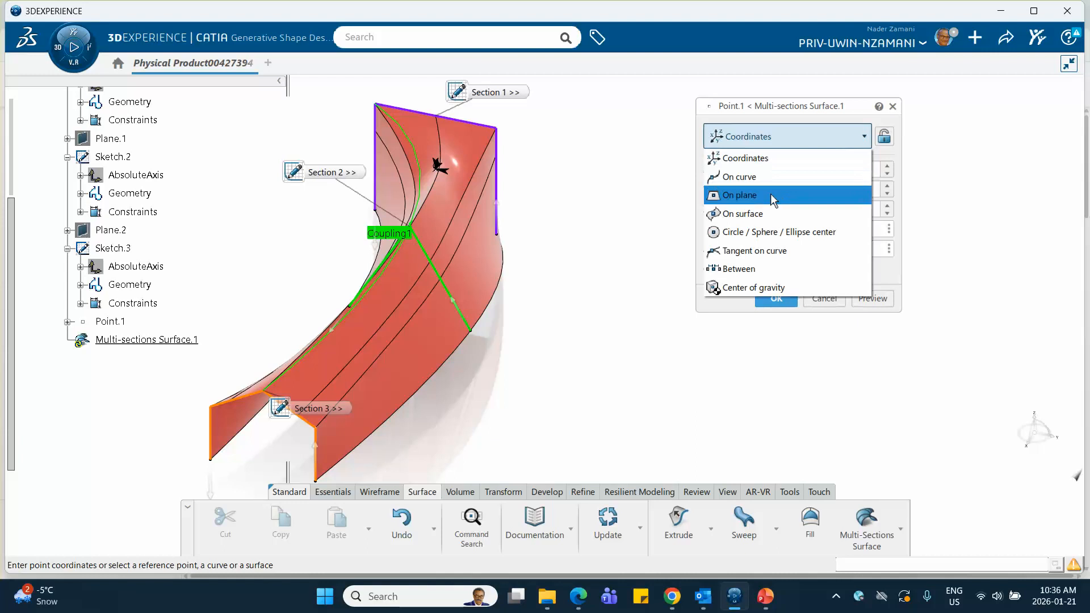
pyautogui.click(745, 180)
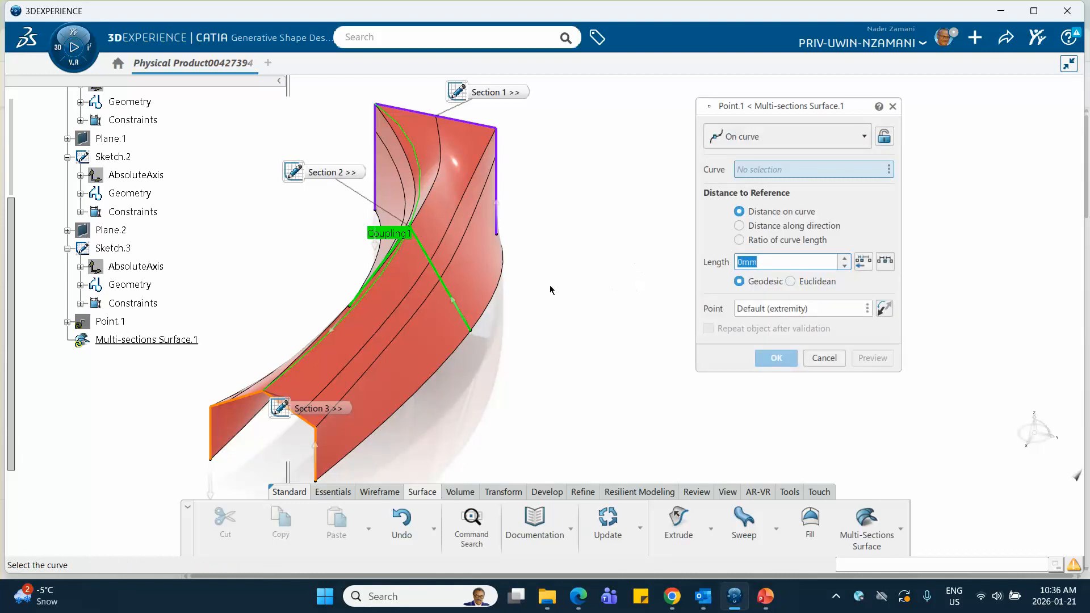
pyautogui.click(454, 289)
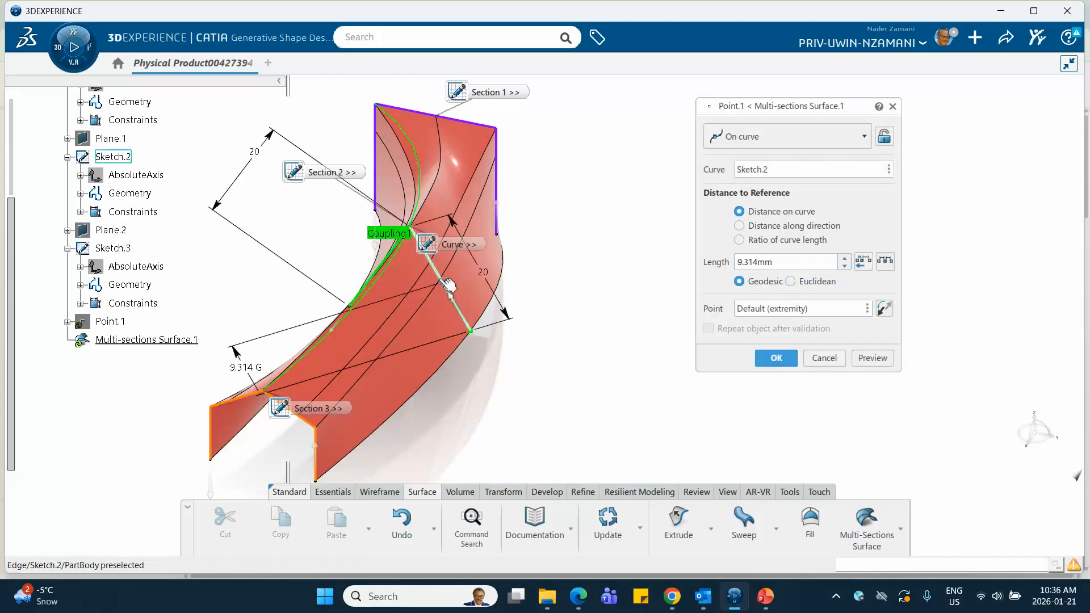
pyautogui.click(446, 290)
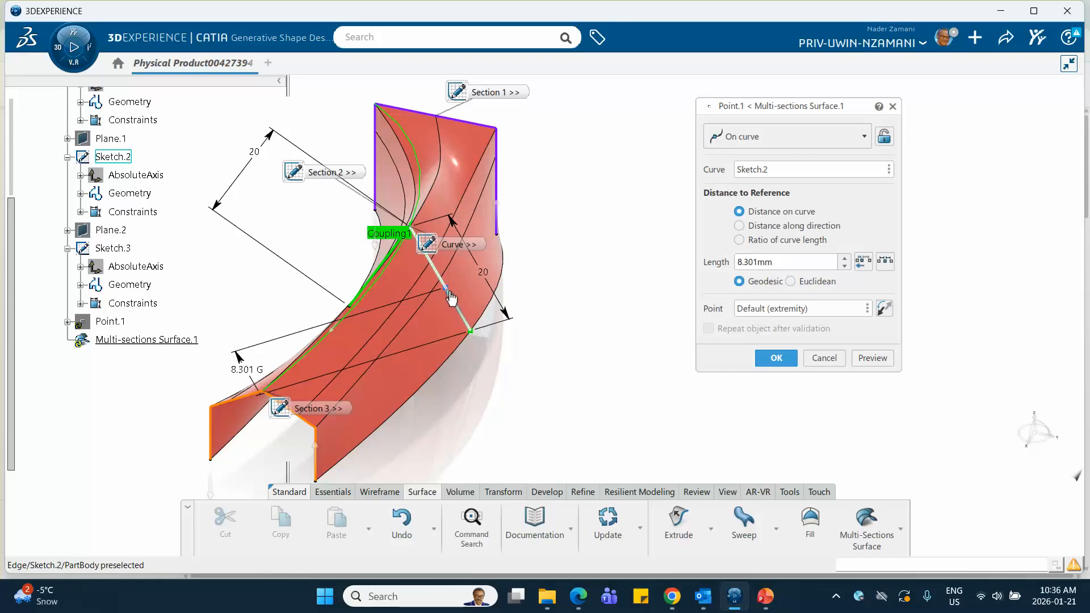
pyautogui.click(451, 297)
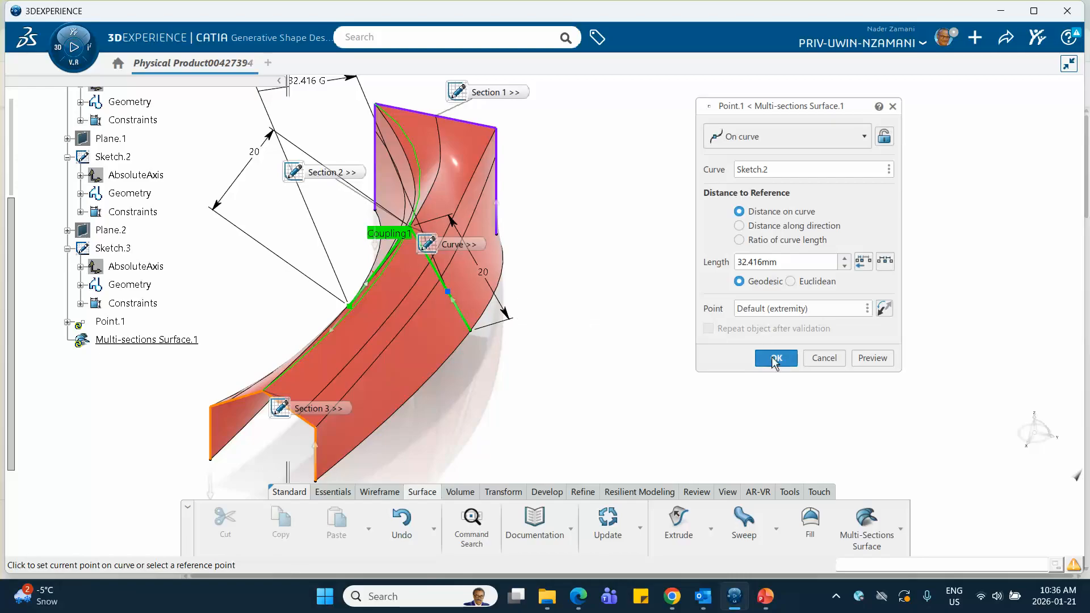
pyautogui.click(775, 358)
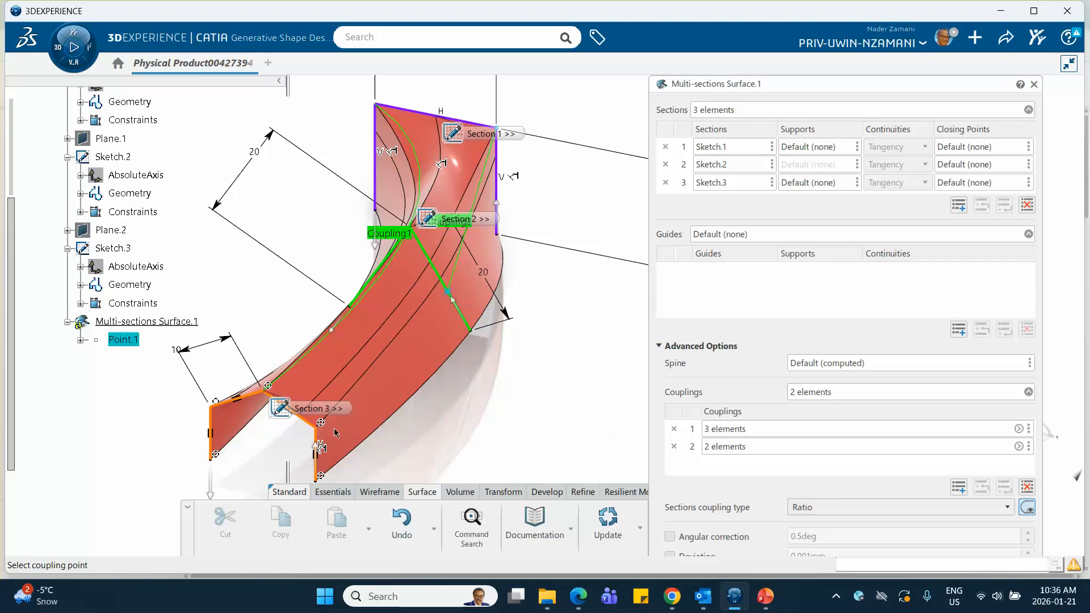
# Step: Complete the second coupling at the orange profile's upper-right corner, then preview and accept the multi-sections surface
pyautogui.moveTo(295, 416)
pyautogui.mouseDown()
pyautogui.moveTo(249, 264)
pyautogui.moveTo(214, 260)
pyautogui.mouseUp()
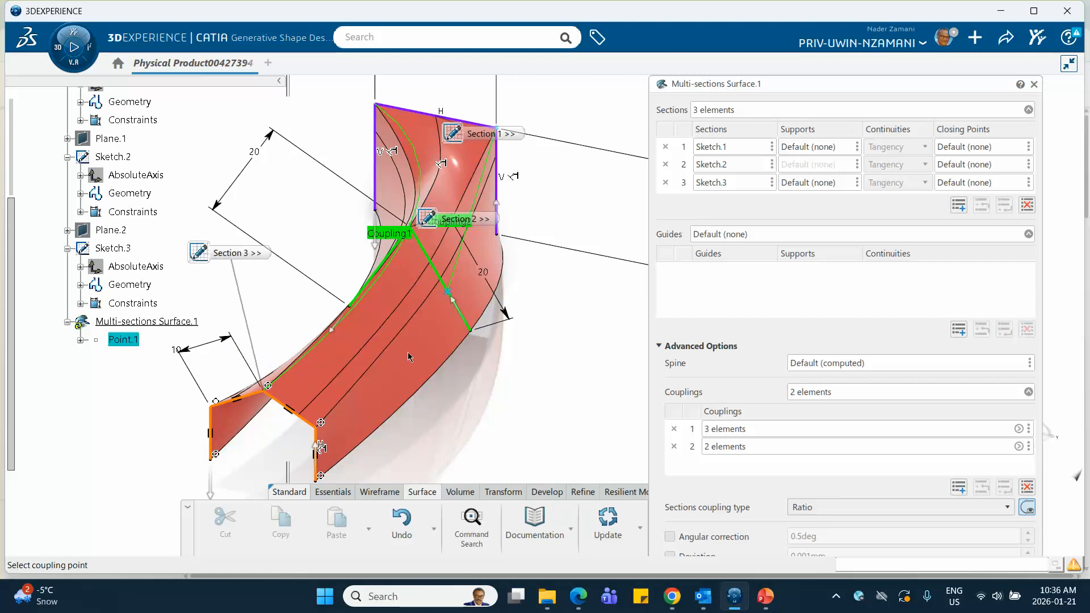
pyautogui.click(319, 427)
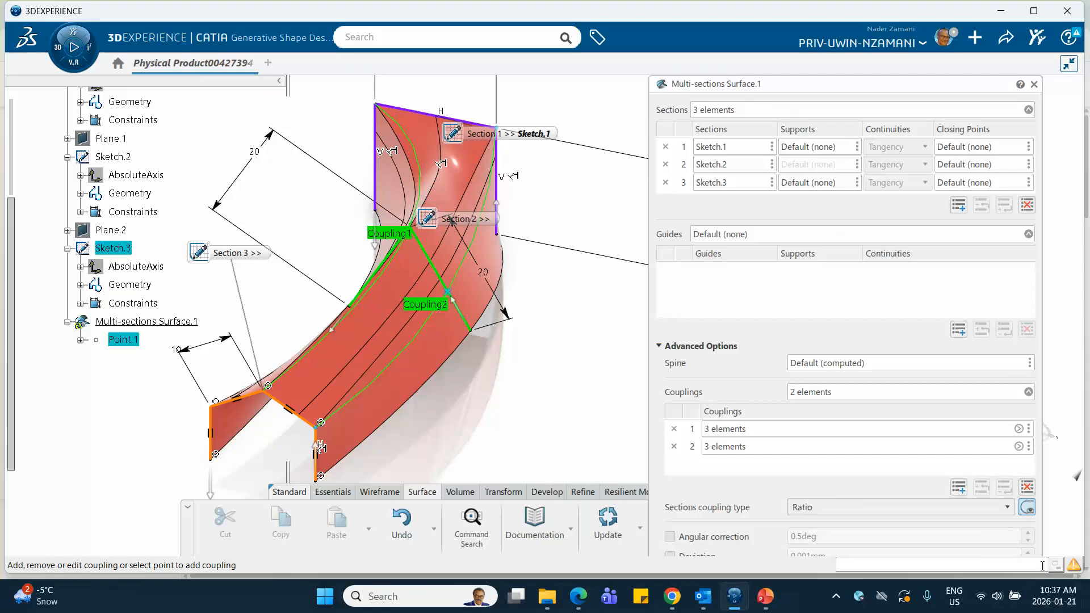
pyautogui.click(660, 347)
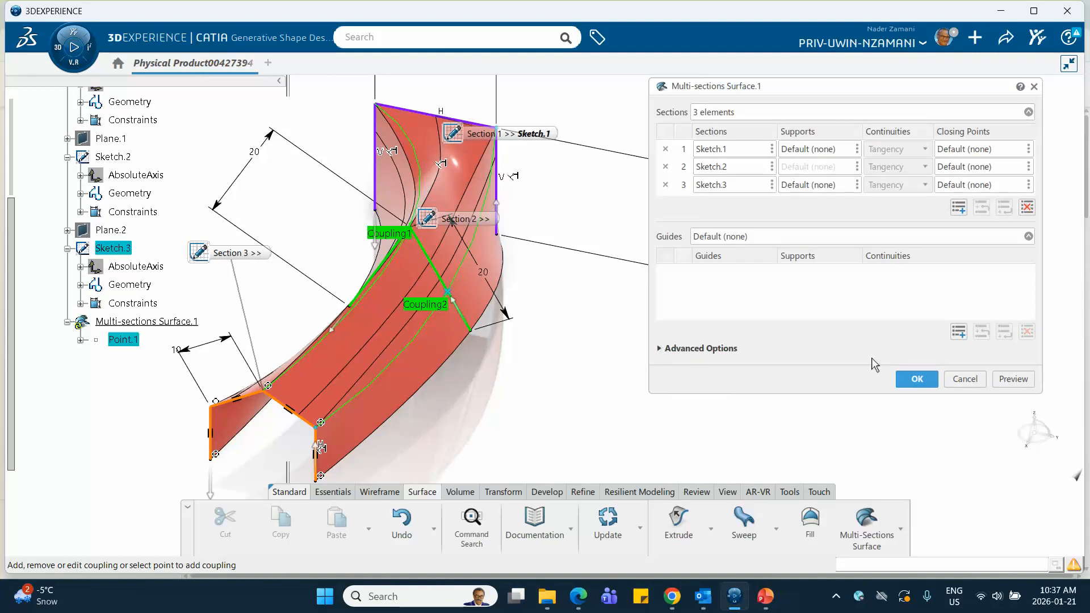
pyautogui.click(1017, 381)
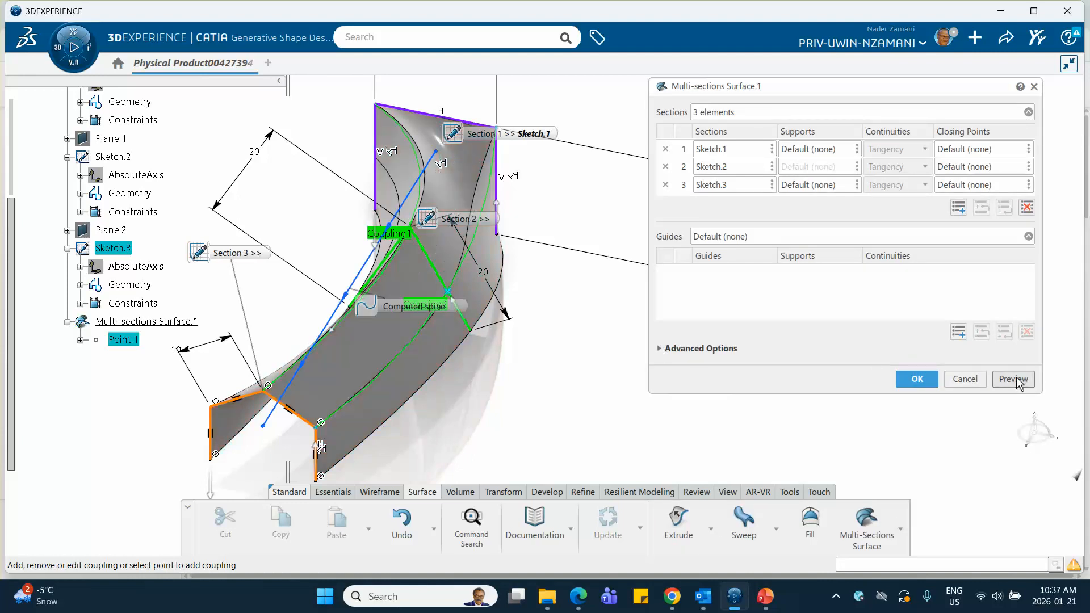
pyautogui.click(913, 379)
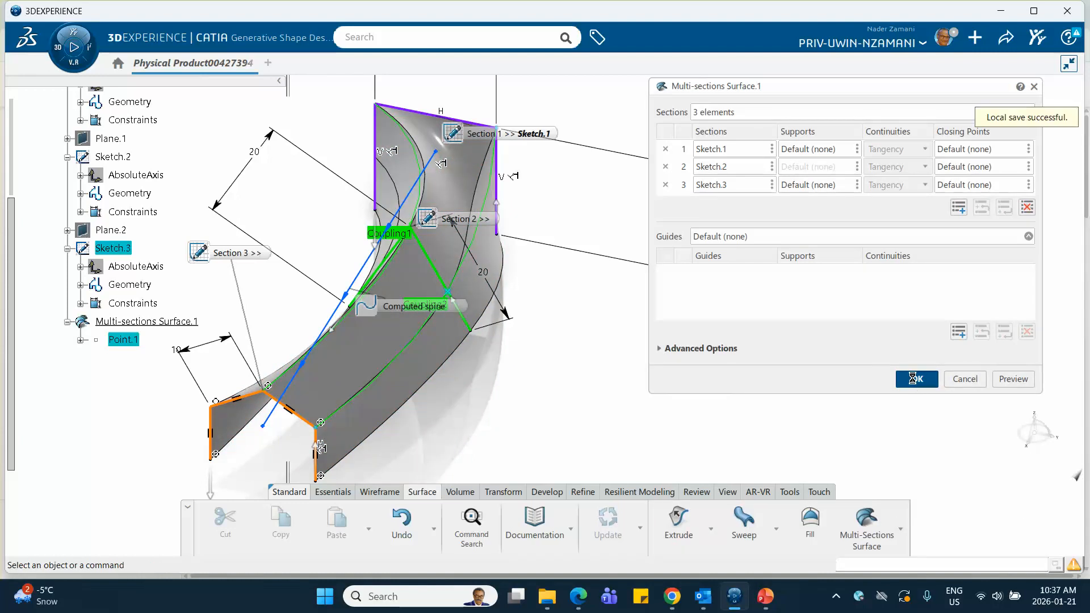
pyautogui.moveTo(640, 426); pyautogui.dragTo(598, 408, button='middle')
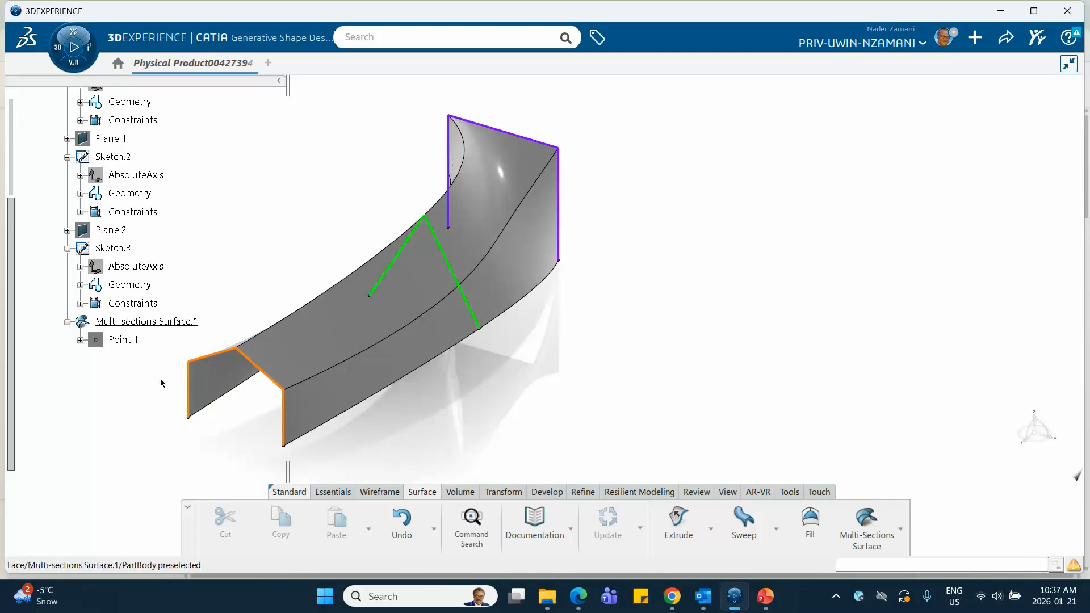
# Step: Reopen Multi-sections Surface.1 for editing, expand its list of couplings under the advanced options and add a third coupling
pyautogui.doubleClick(145, 322)
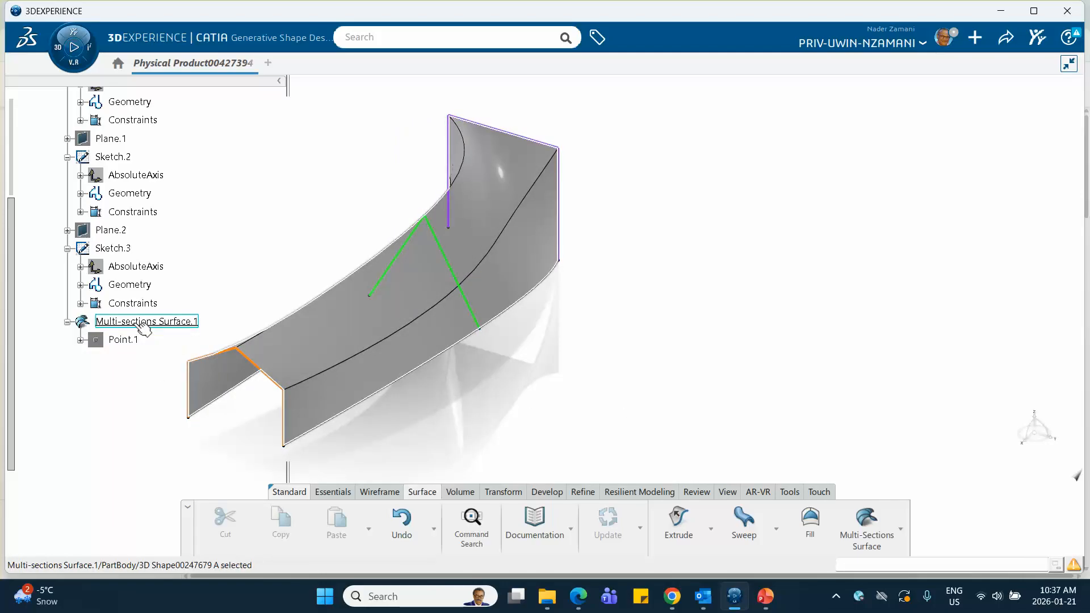
pyautogui.moveTo(516, 388); pyautogui.dragTo(467, 406, button='middle')
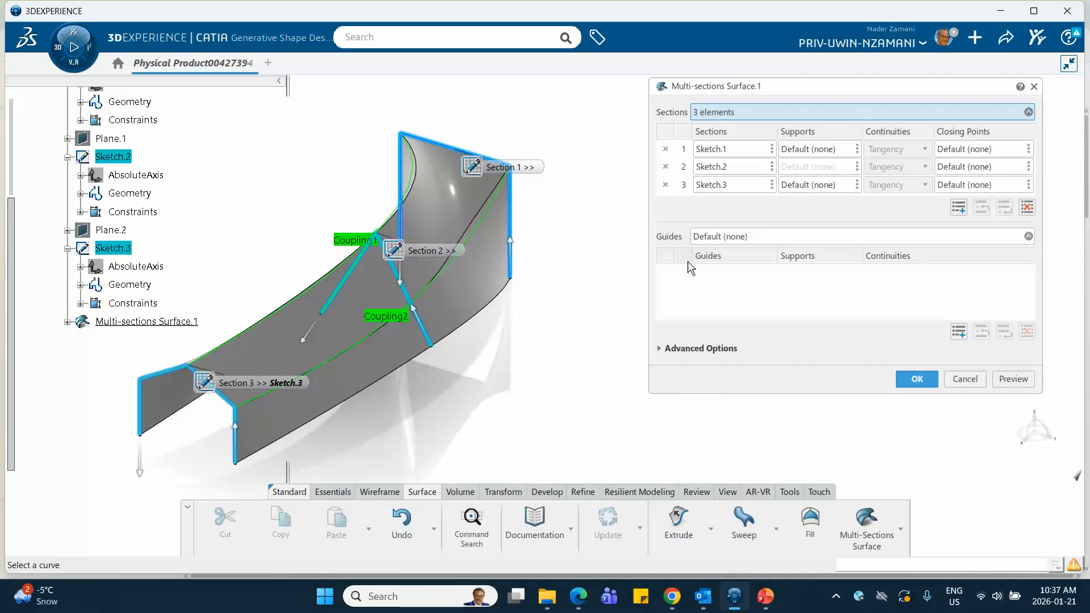
pyautogui.click(660, 350)
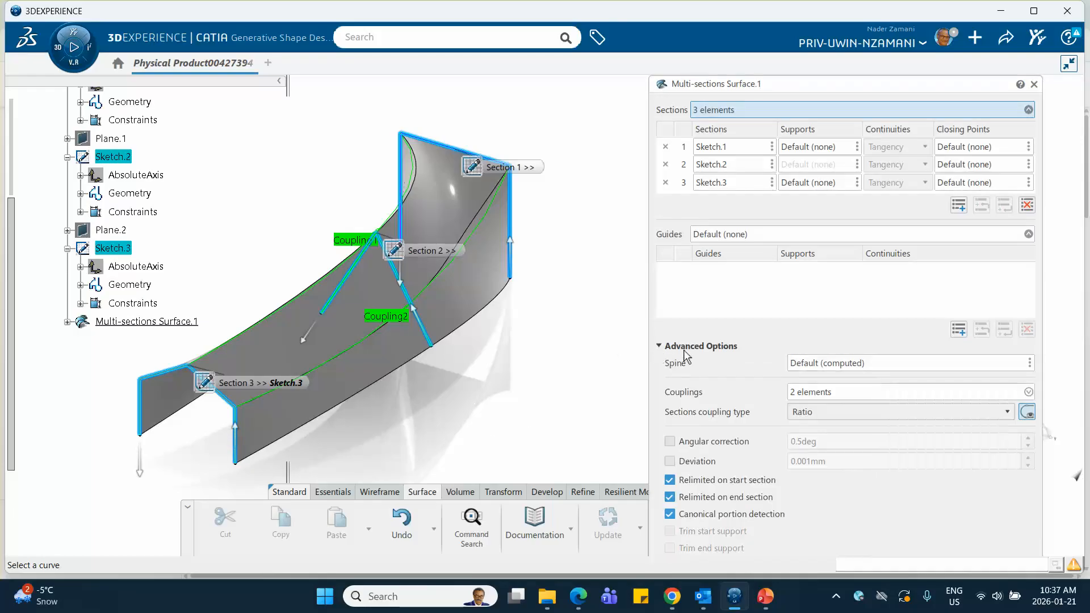
pyautogui.click(812, 393)
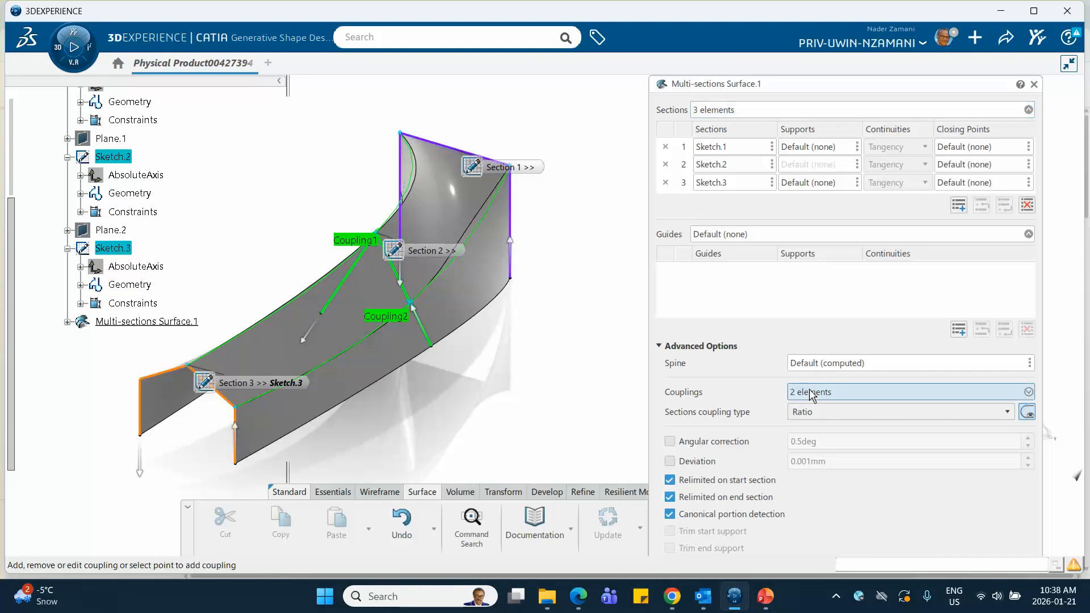
pyautogui.click(1028, 391)
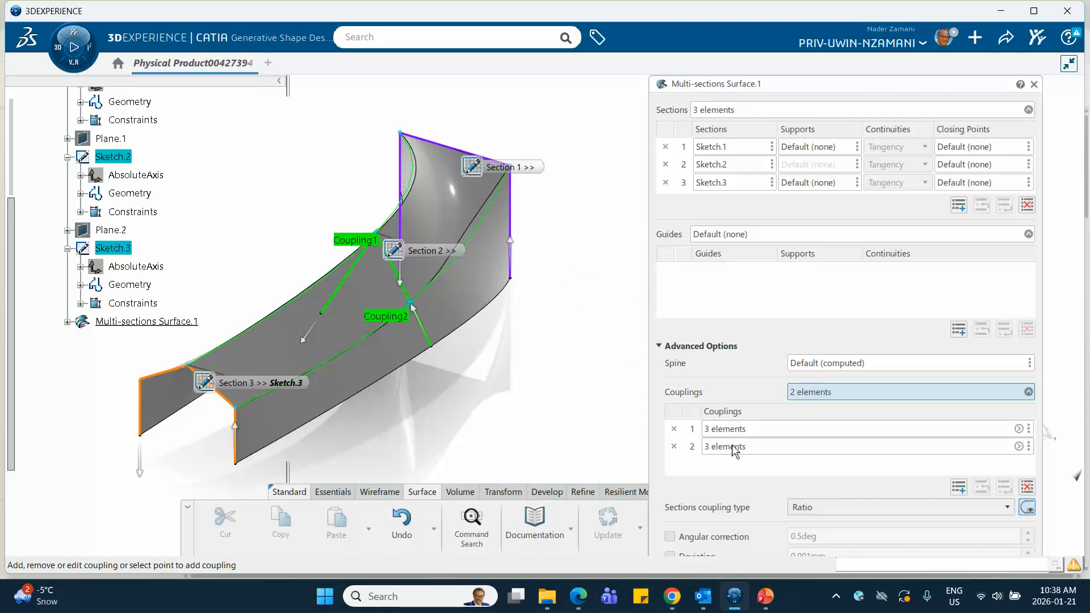
pyautogui.click(957, 487)
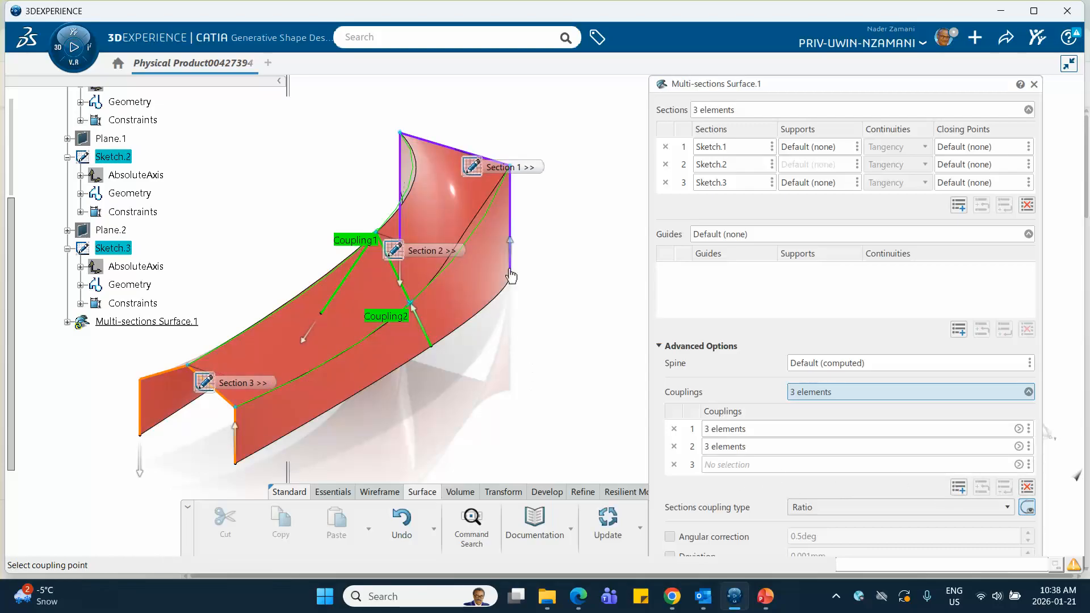
# Step: Create the third coupling's first point as On curve on the purple profile's right leg, about 11.3 mm along Sketch.1 from its extremity
pyautogui.moveTo(557, 297); pyautogui.dragTo(543, 331, button='middle')
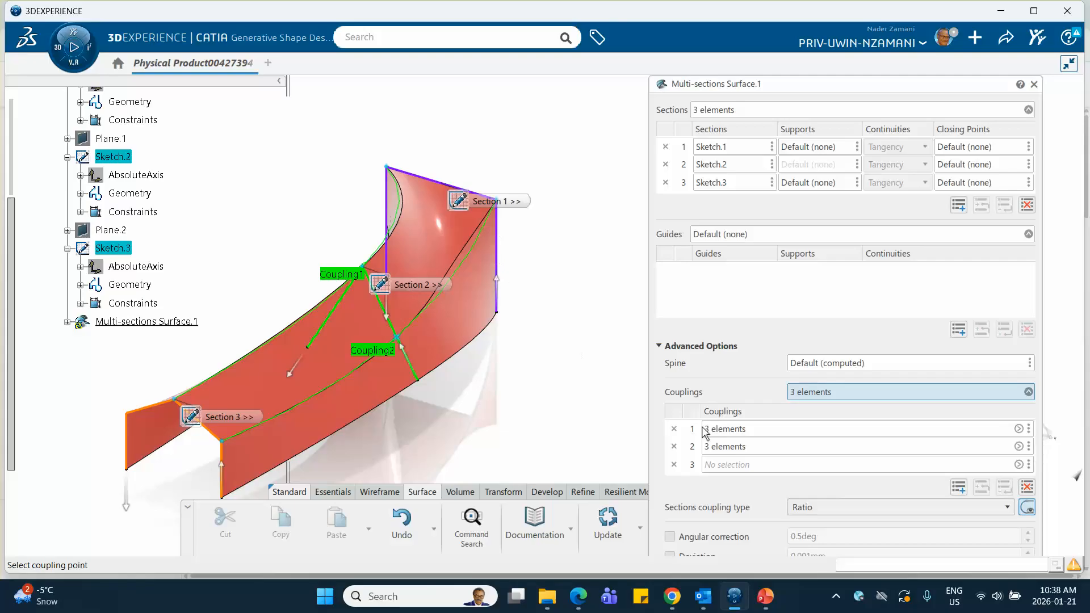
pyautogui.rightClick(726, 464)
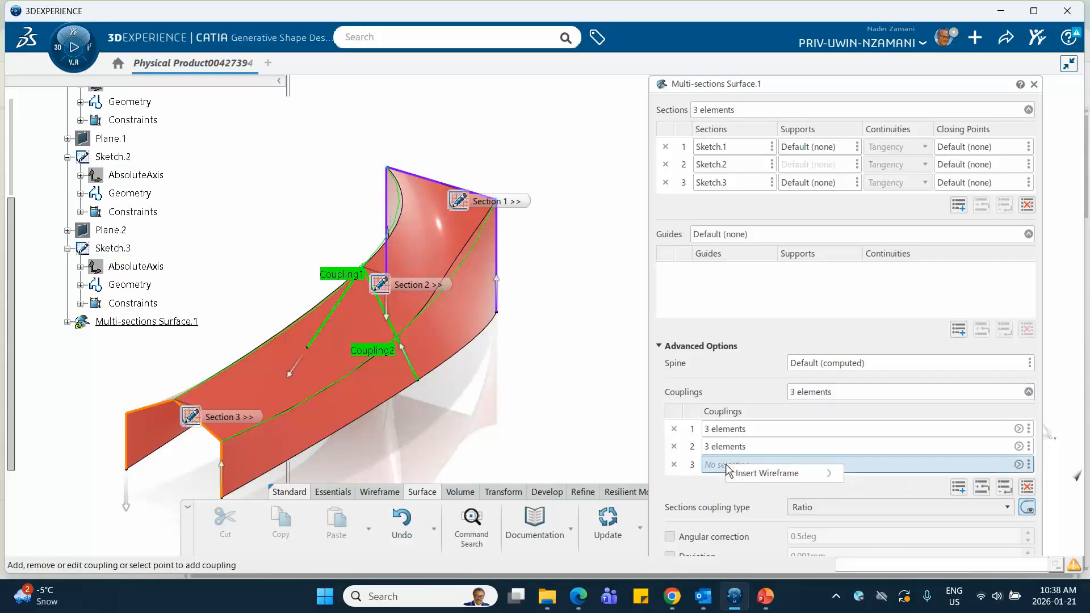
pyautogui.moveTo(769, 481)
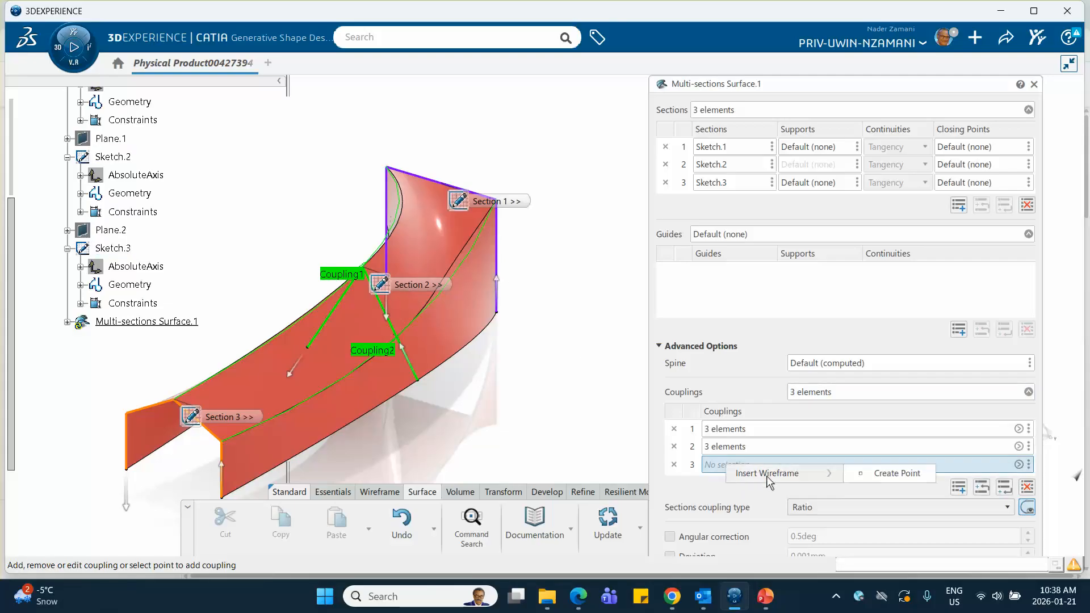
pyautogui.click(882, 476)
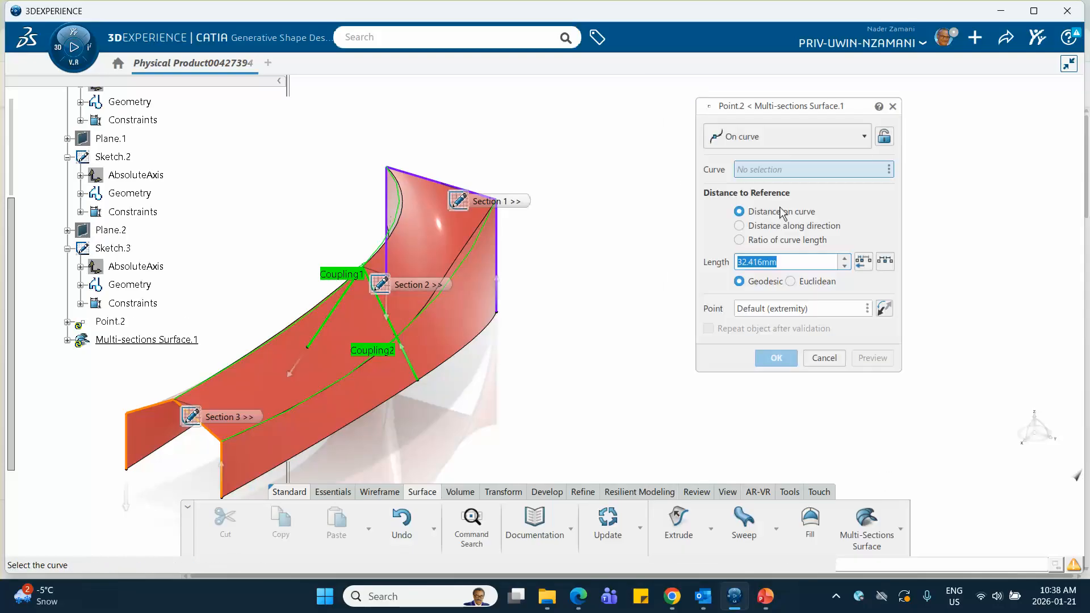
pyautogui.click(760, 139)
pyautogui.click(761, 138)
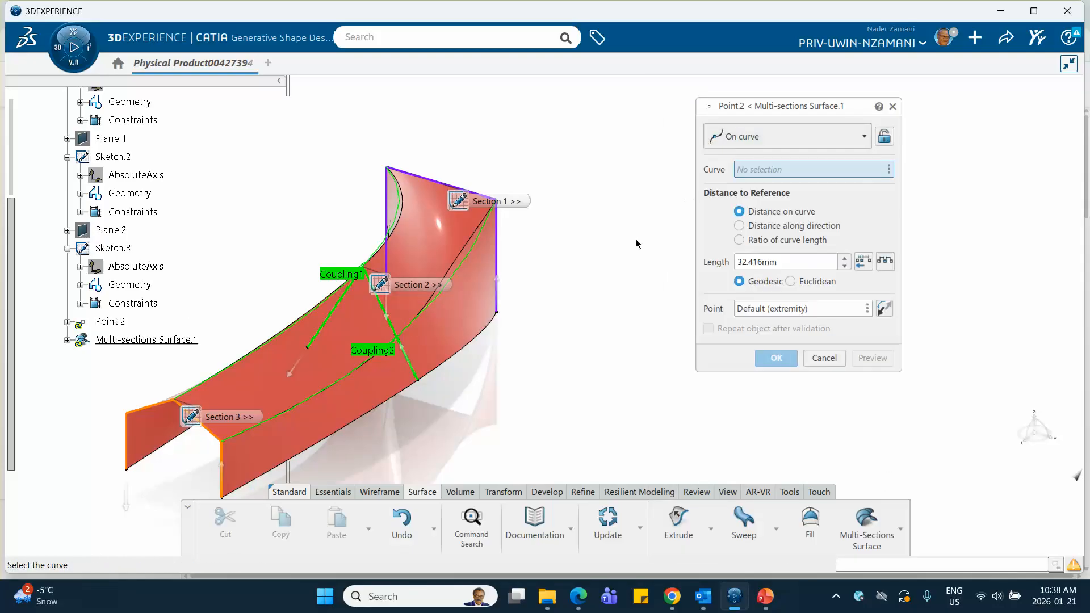
pyautogui.click(500, 260)
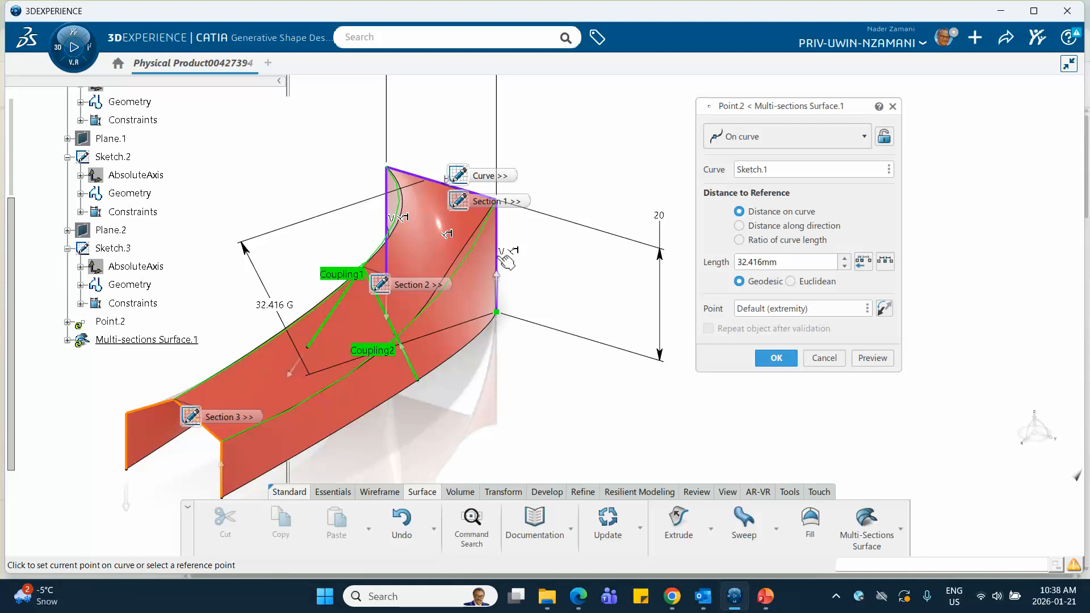
pyautogui.click(500, 255)
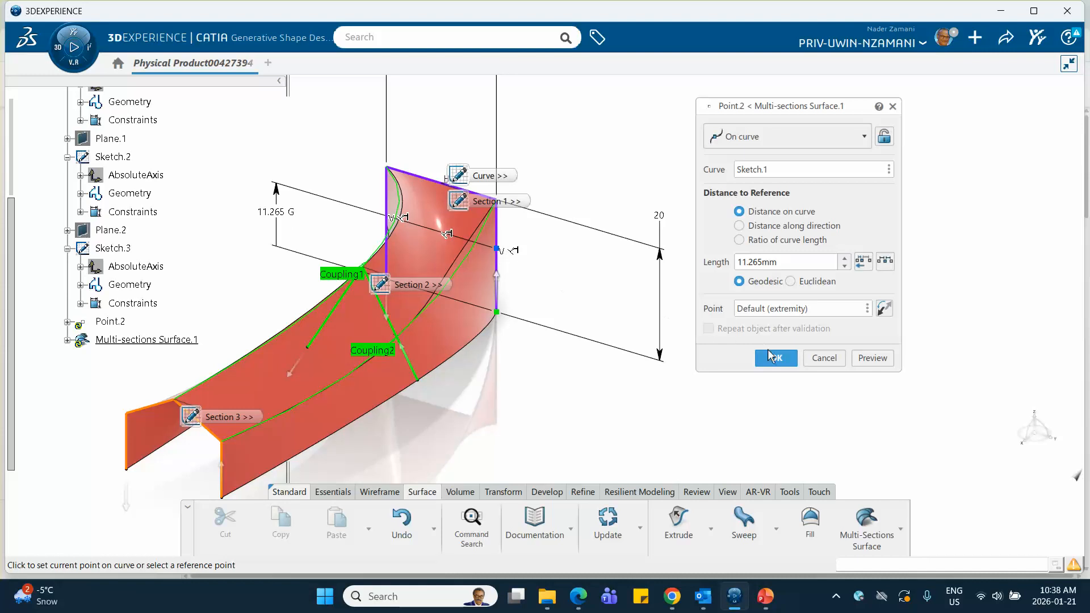
pyautogui.click(770, 357)
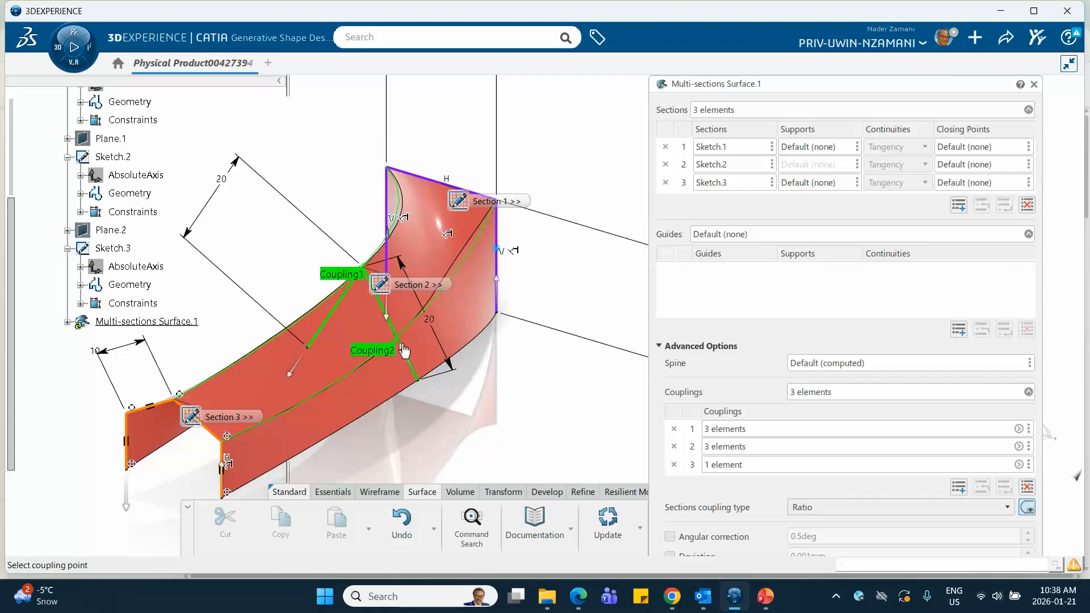
# Step: Add a second point to the third coupling on the green profile's right leg, about 3.8 mm along Sketch.2 from its extremity
pyautogui.rightClick(735, 465)
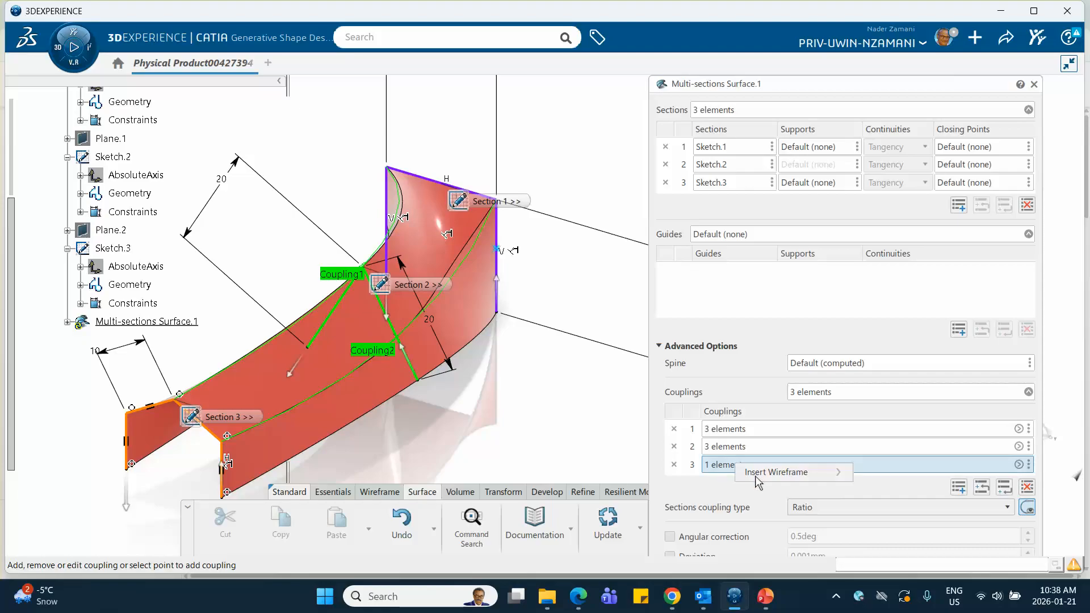
pyautogui.moveTo(757, 475)
pyautogui.click(885, 472)
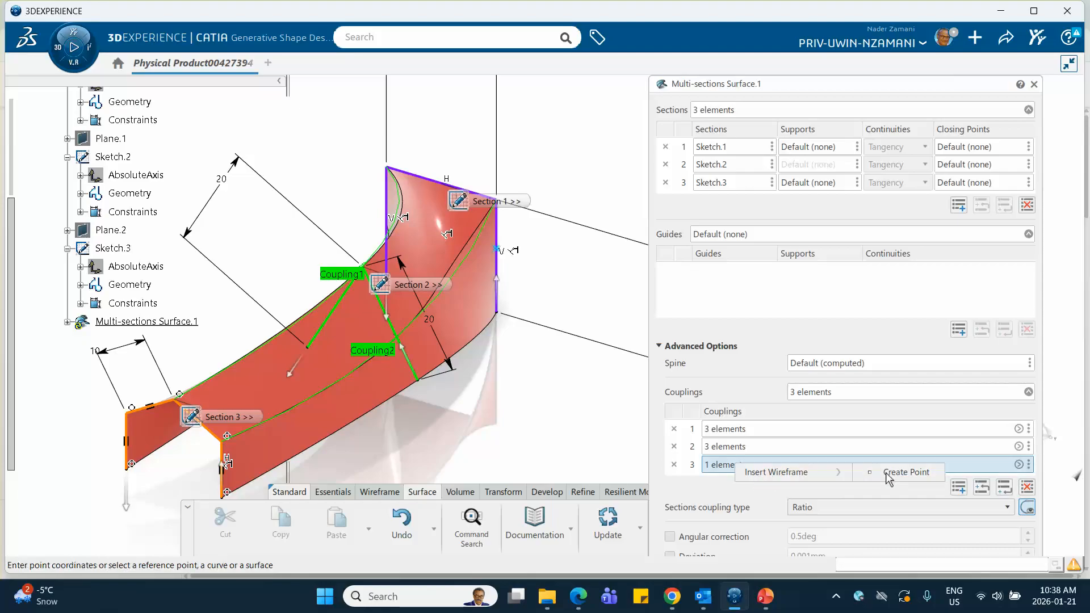
pyautogui.click(408, 360)
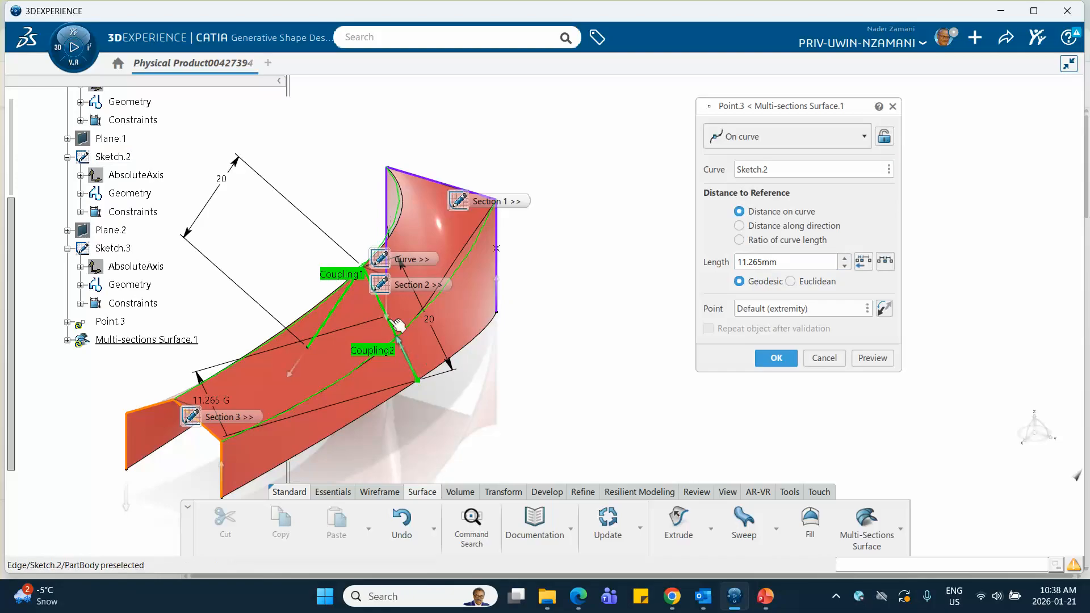
pyautogui.click(404, 356)
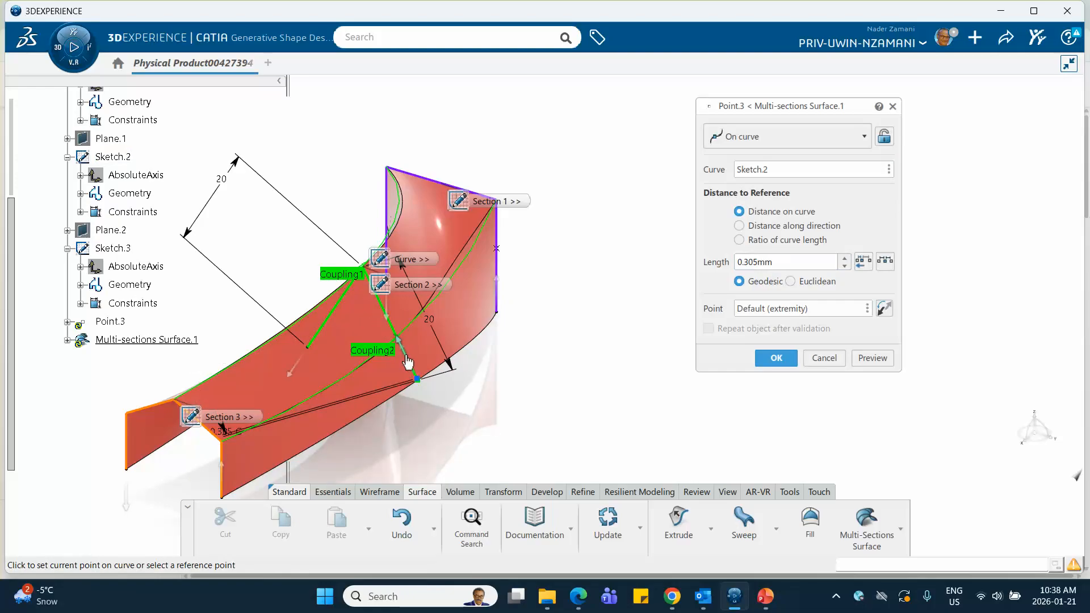
pyautogui.moveTo(457, 344); pyautogui.dragTo(627, 237, button='middle')
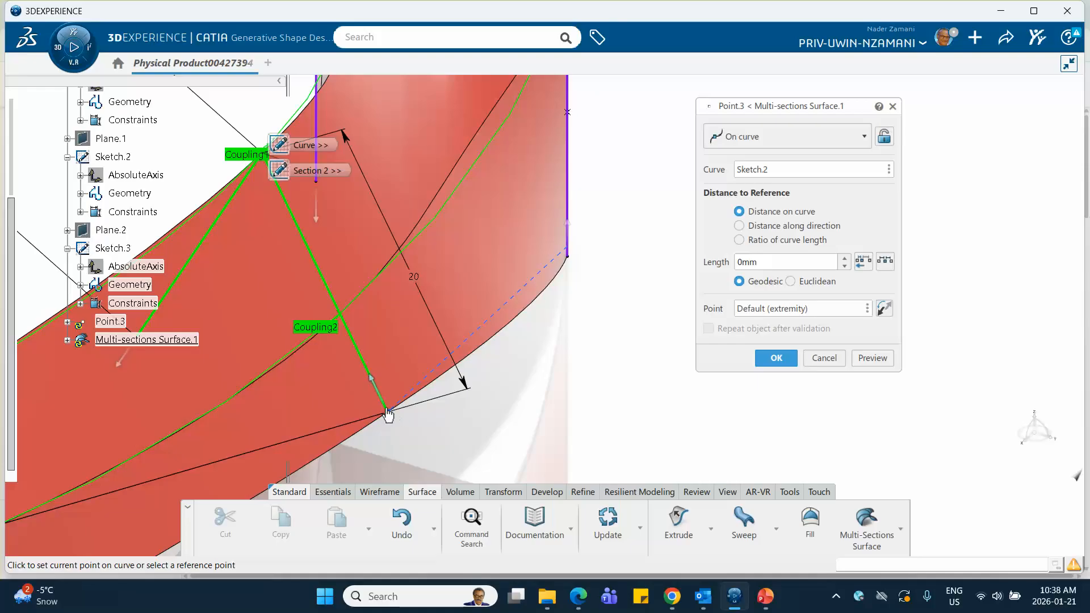
pyautogui.click(369, 380)
pyautogui.moveTo(369, 380); pyautogui.dragTo(371, 370)
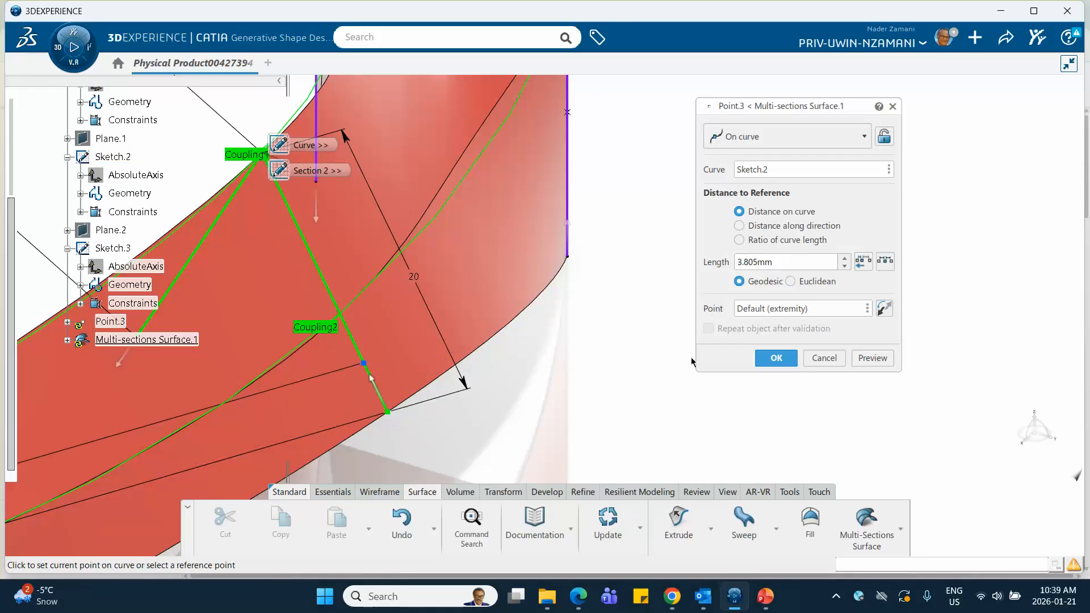
pyautogui.click(775, 358)
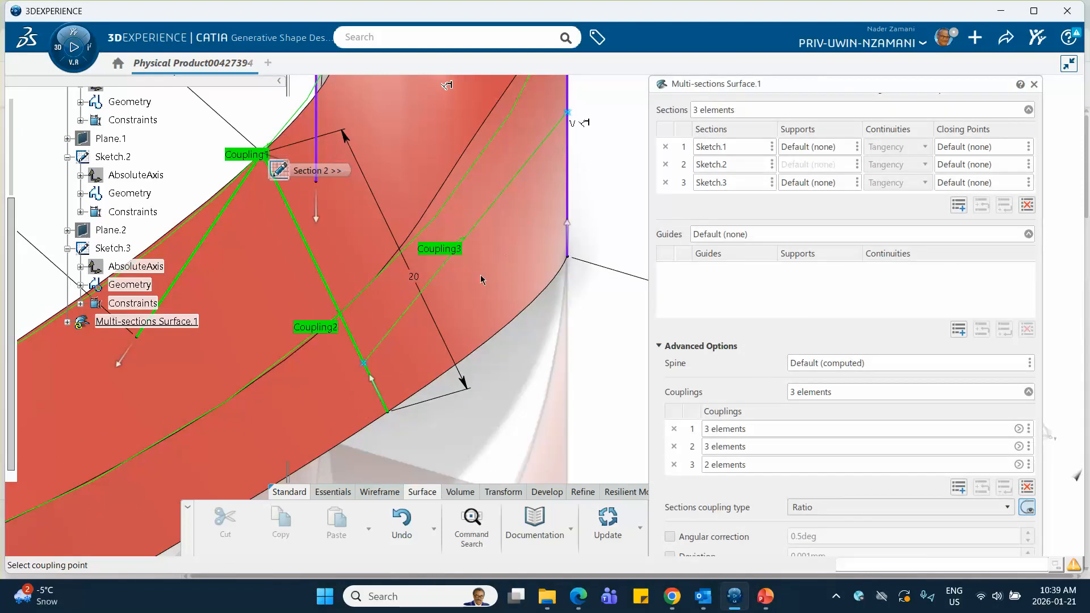
# Step: Complete the third coupling with a point on the orange profile's right leg, about 5.8 mm along Sketch.3 from its extremity
pyautogui.moveTo(328, 405); pyautogui.dragTo(543, 251, button='middle')
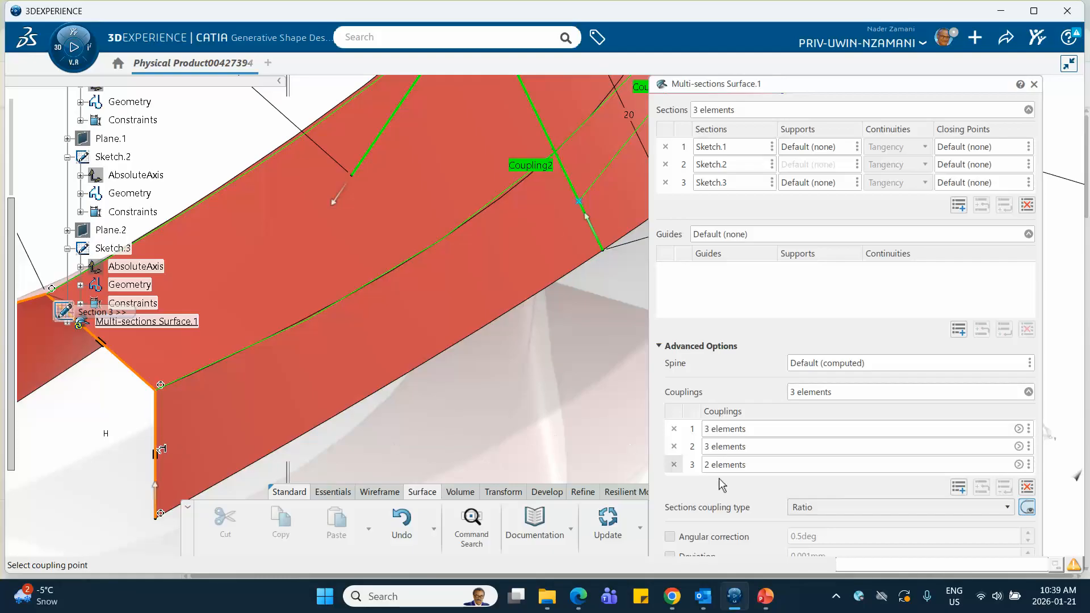
pyautogui.rightClick(772, 464)
pyautogui.moveTo(789, 472)
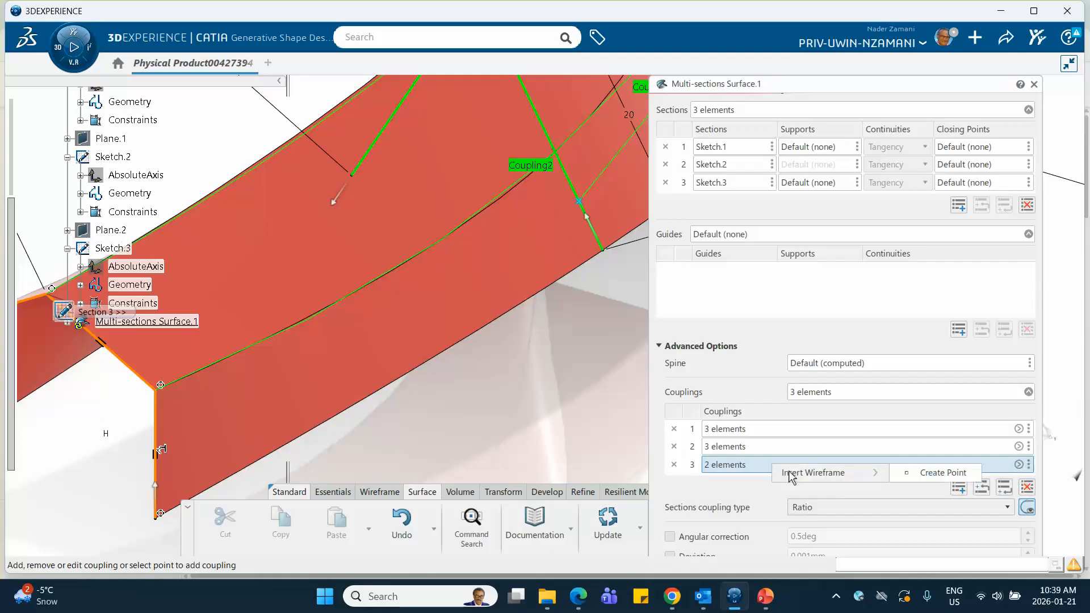
pyautogui.click(921, 473)
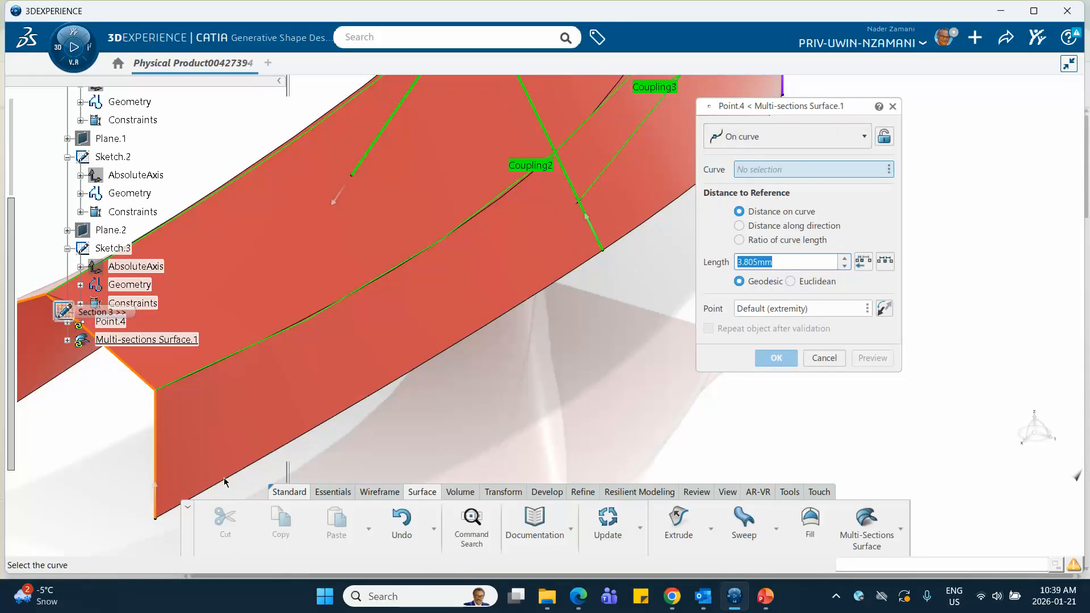
pyautogui.click(156, 454)
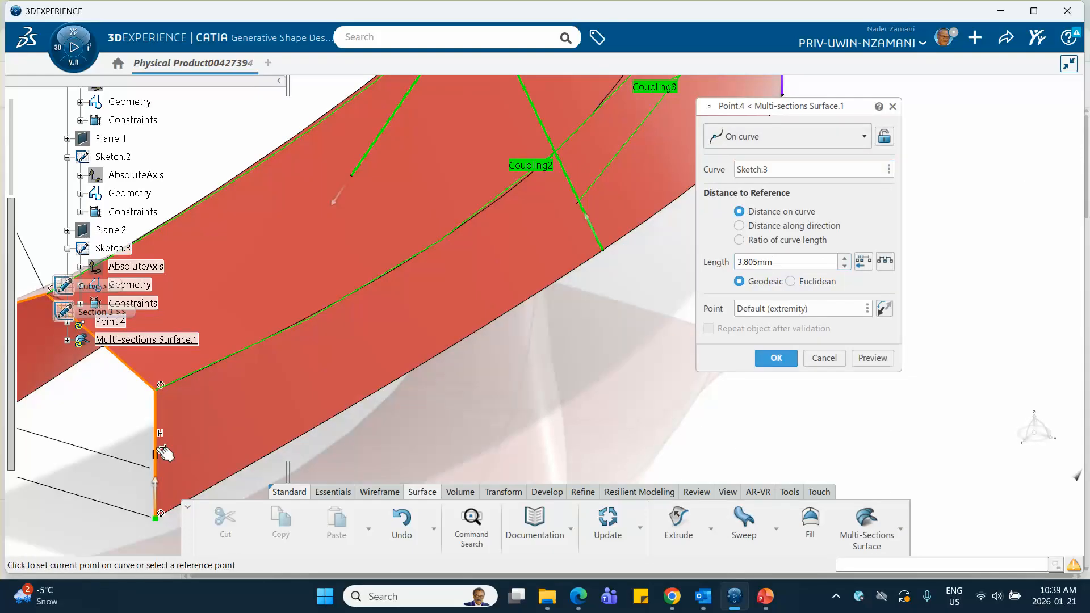
pyautogui.click(153, 446)
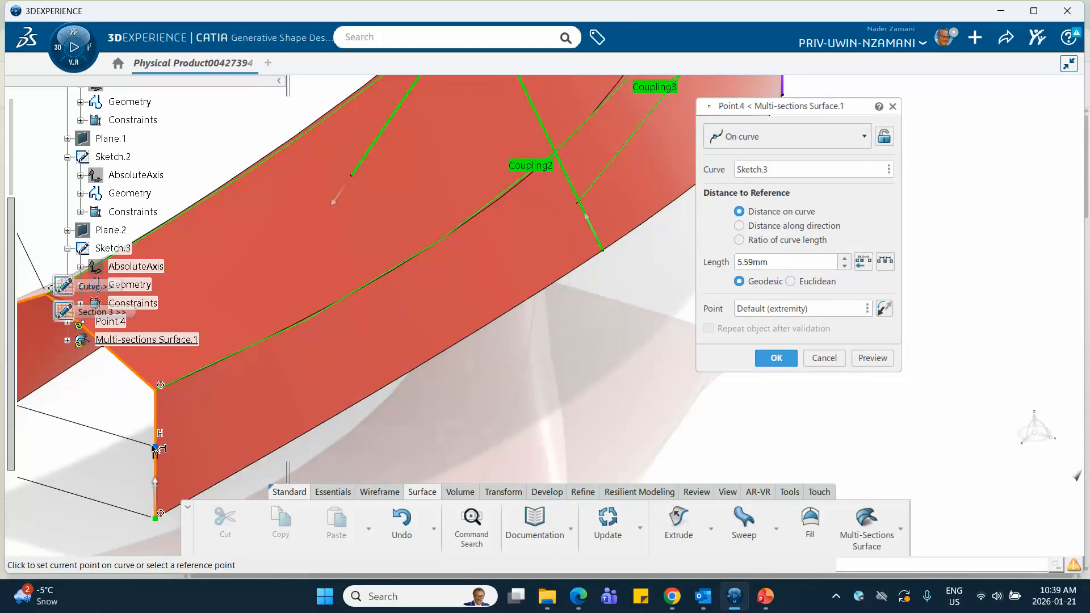
pyautogui.click(157, 446)
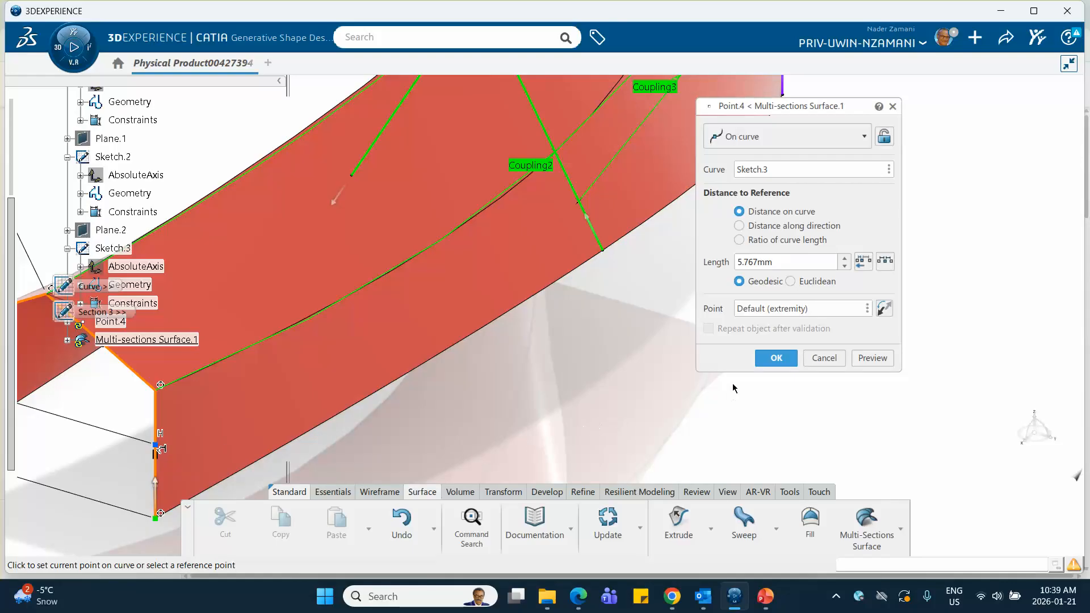
pyautogui.click(776, 358)
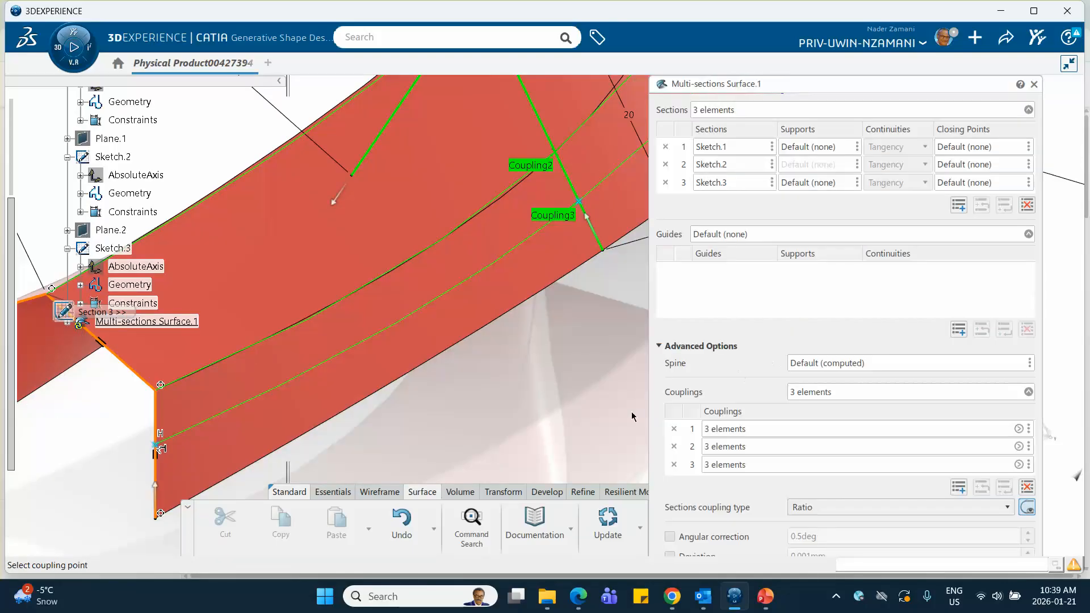
# Step: Collapse the advanced options, then preview and accept the multi-sections surface with its three couplings
pyautogui.moveTo(586, 407); pyautogui.dragTo(466, 458, button='middle')
pyautogui.click(586, 408)
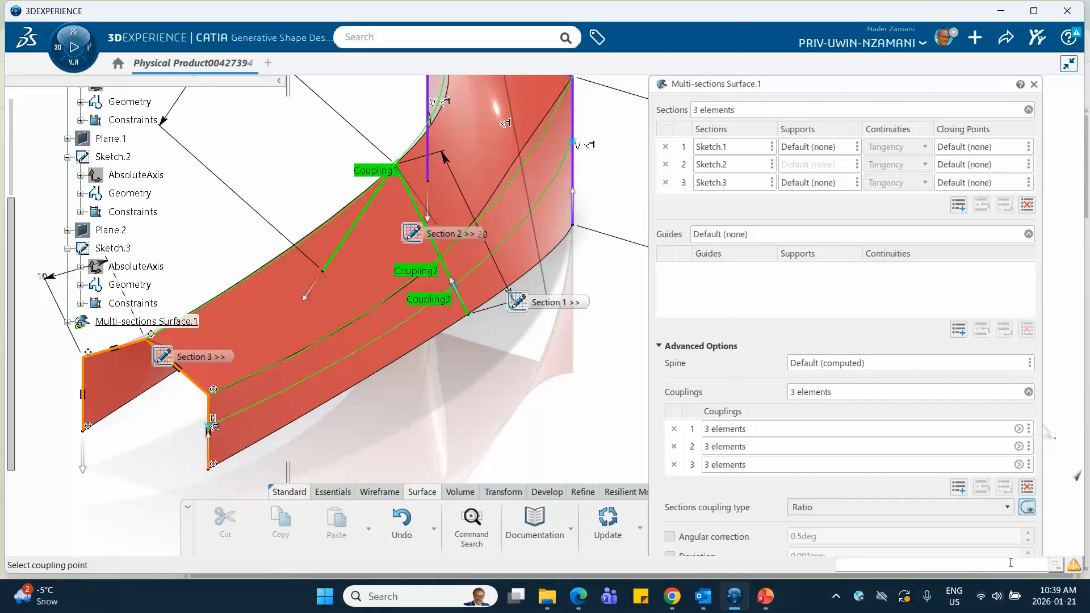
pyautogui.click(660, 347)
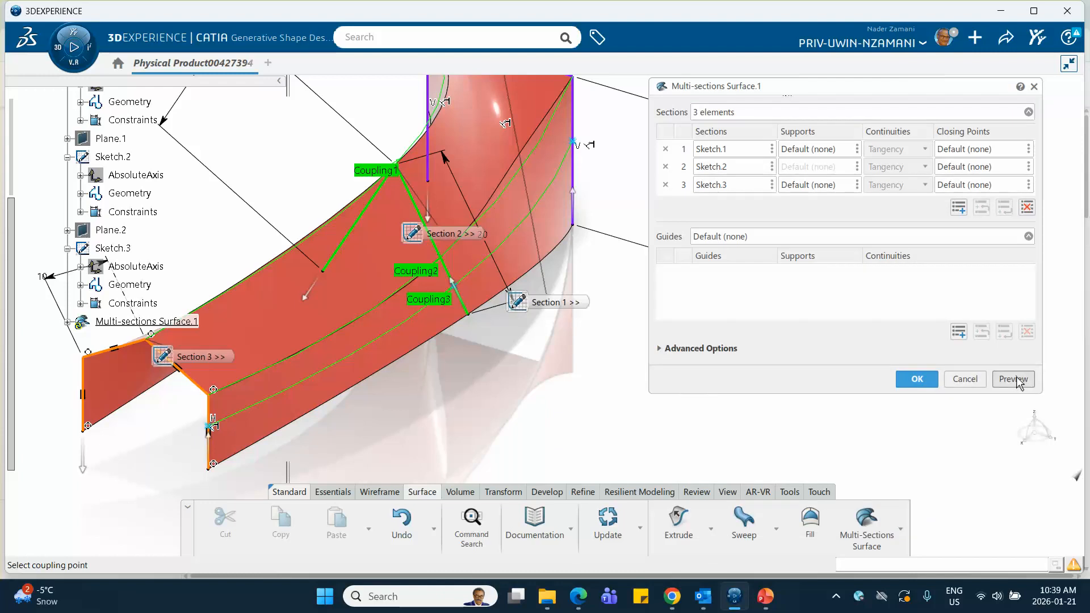
pyautogui.click(1014, 379)
pyautogui.click(916, 379)
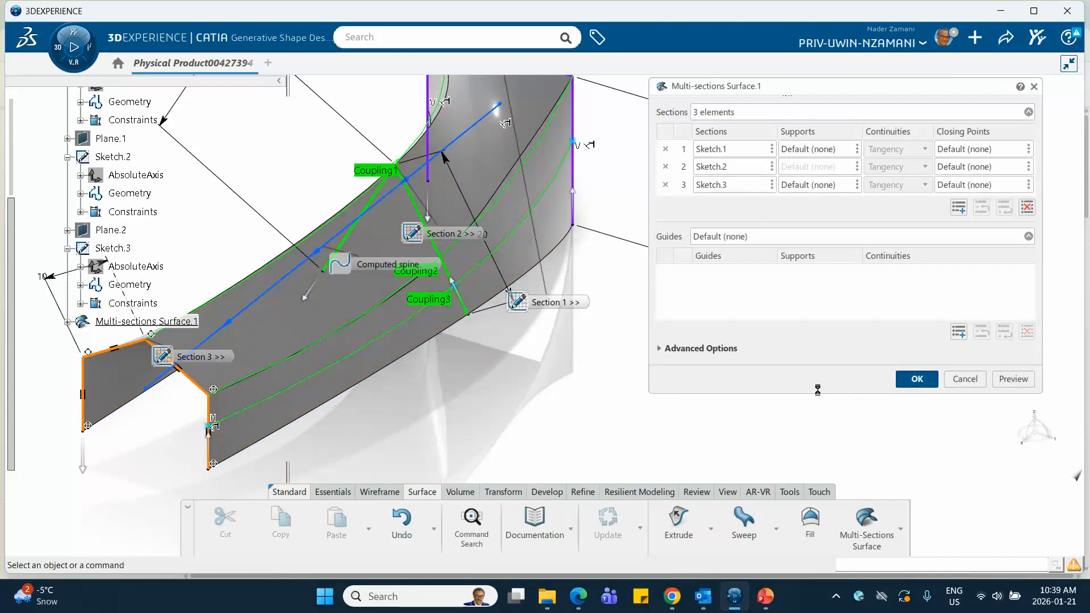
# Step: Examine the reshaped multi-sections surface from several angles, especially along the right legs of the three profiles
pyautogui.moveTo(700, 395); pyautogui.dragTo(819, 297, button='middle')
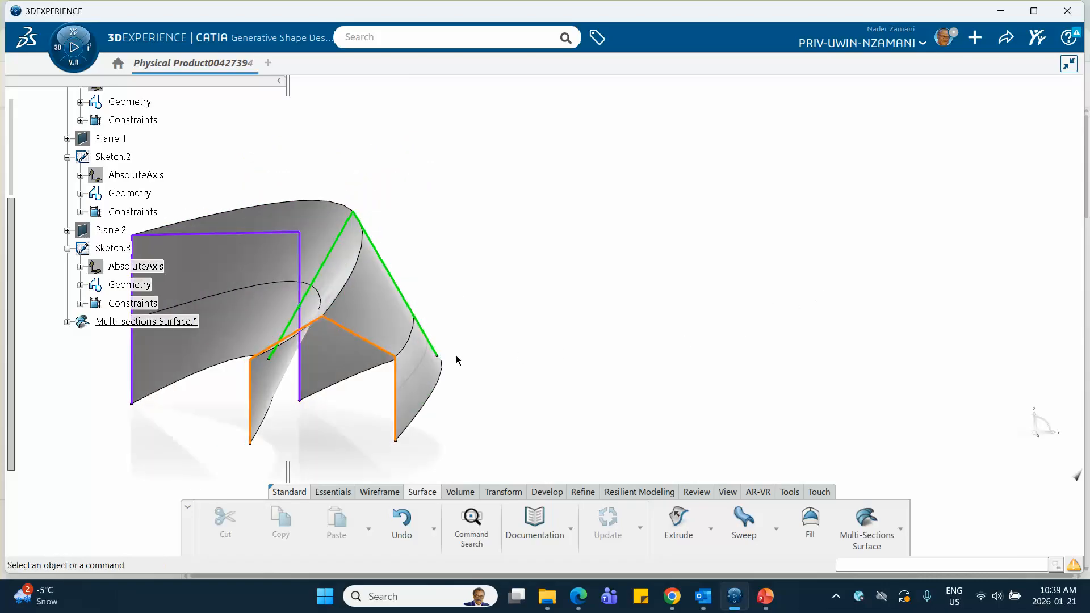
pyautogui.moveTo(436, 366); pyautogui.dragTo(497, 356, button='middle')
pyautogui.rightClick(490, 351)
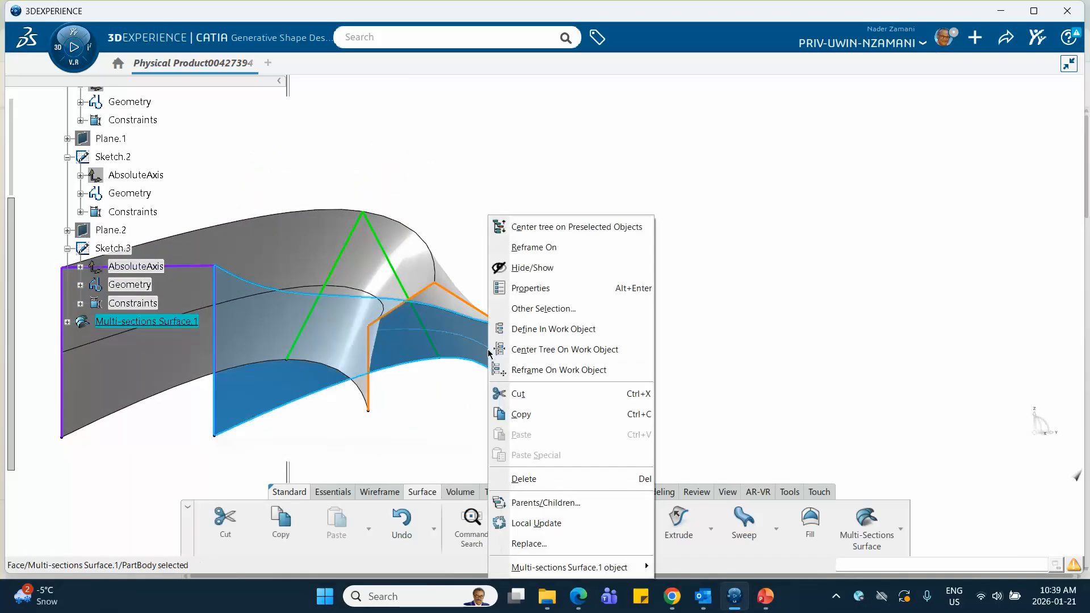
pyautogui.click(761, 350)
pyautogui.moveTo(656, 319); pyautogui.dragTo(614, 345, button='middle')
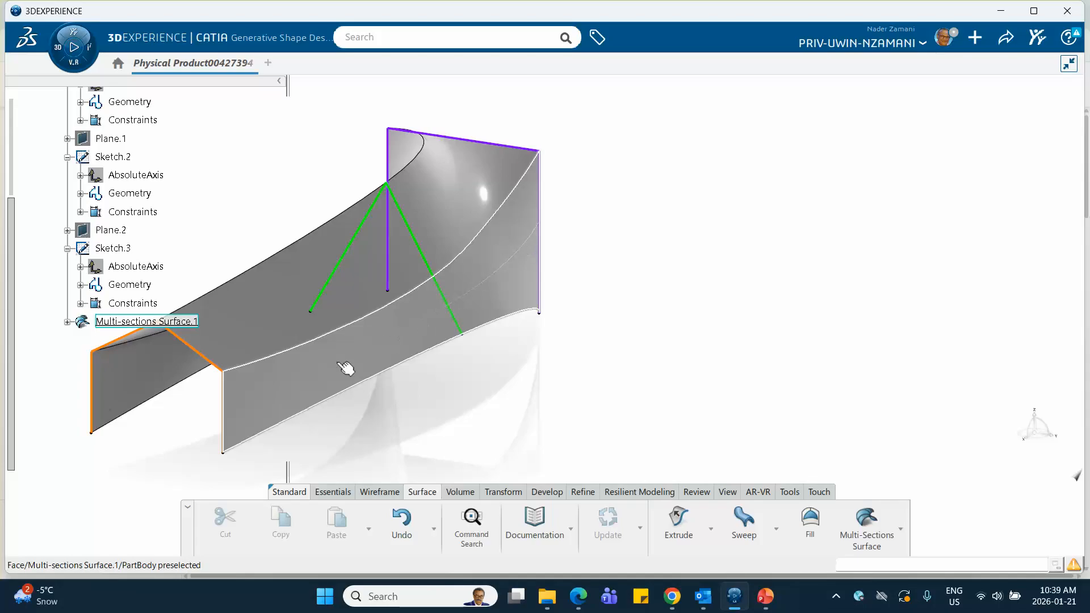
pyautogui.moveTo(484, 364); pyautogui.dragTo(470, 318, button='middle')
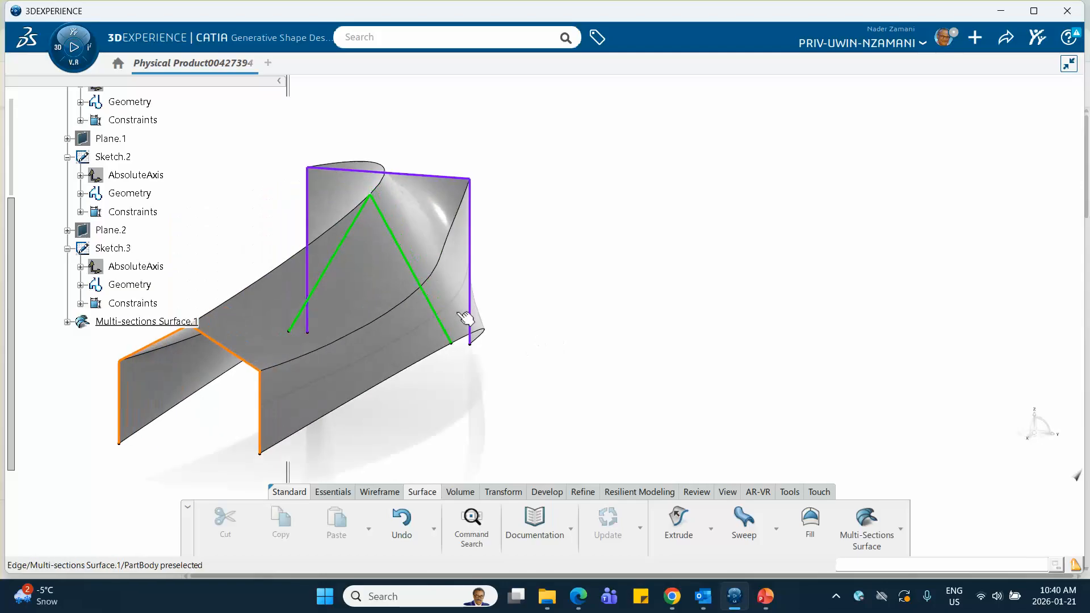
# Step: Reopen the multi-sections surface's definition to review its three sections and couplings, leaving the settings as they are
pyautogui.click(451, 309)
pyautogui.doubleClick(453, 310)
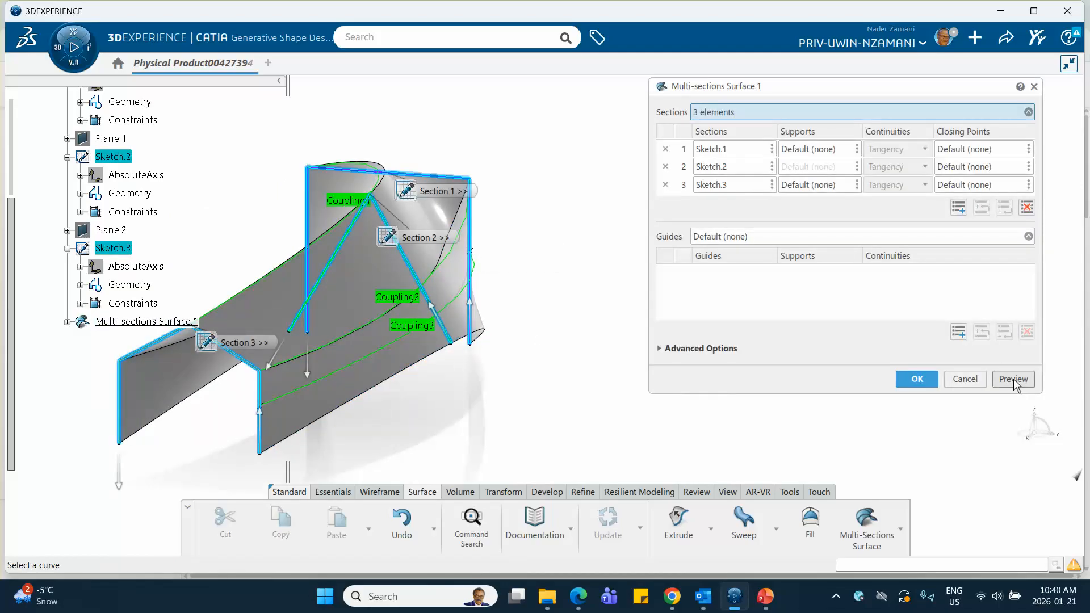
pyautogui.click(964, 379)
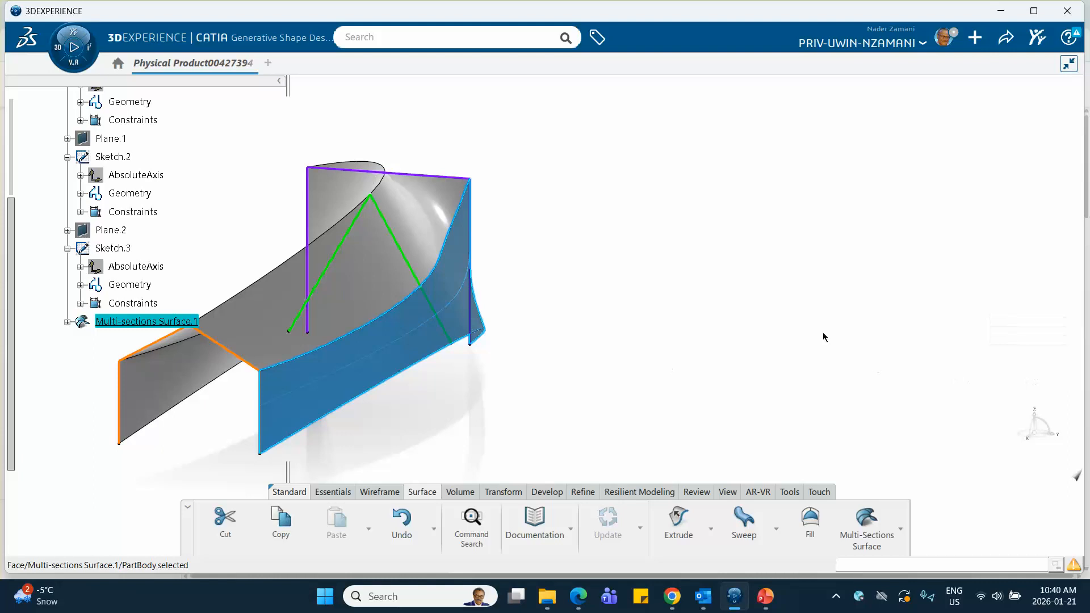
pyautogui.doubleClick(163, 320)
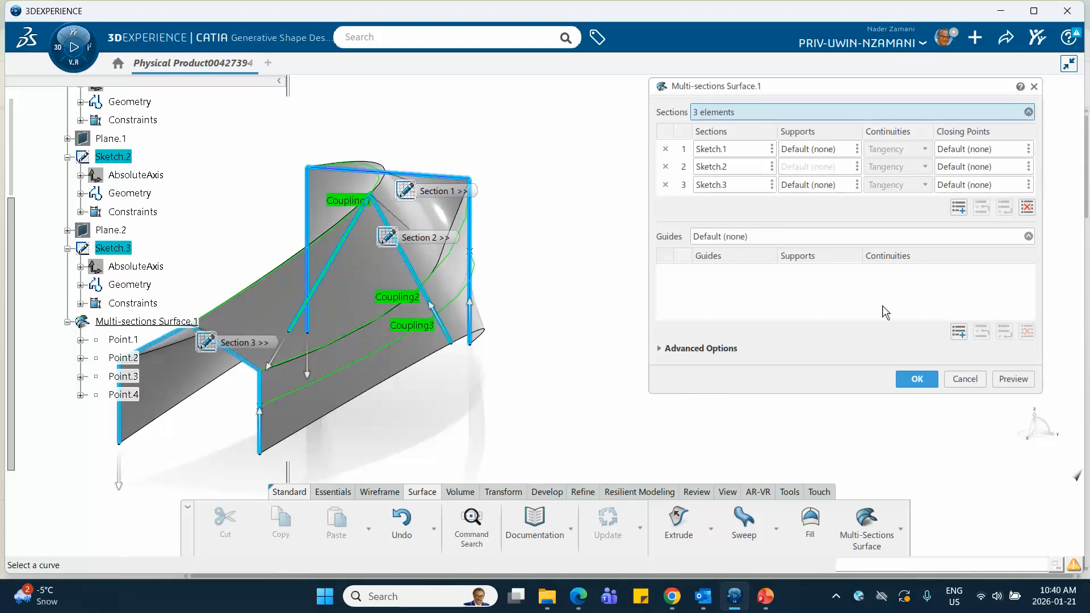
pyautogui.click(916, 378)
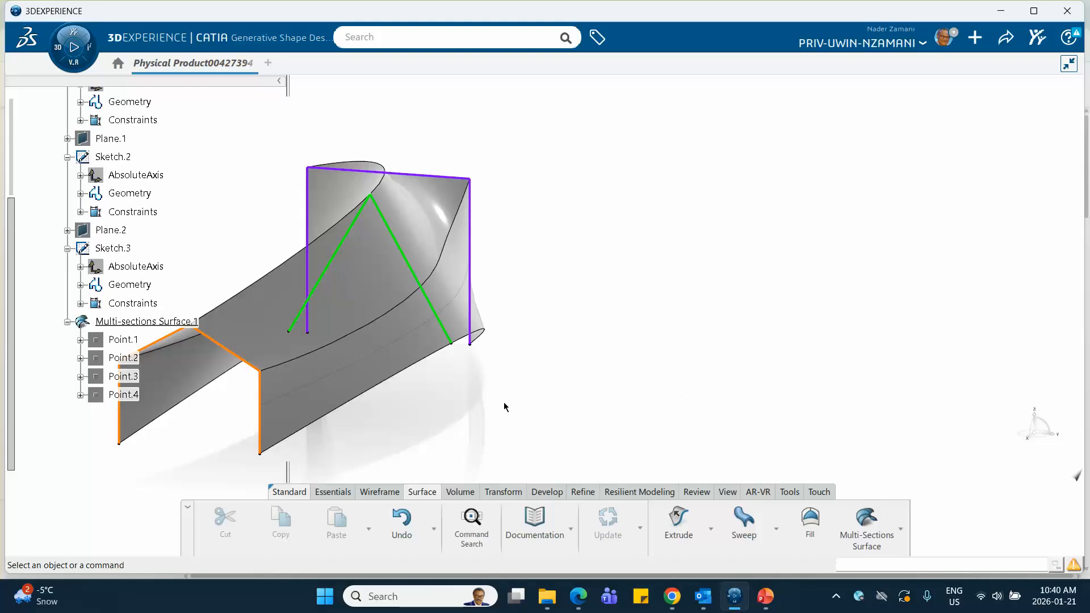
# Step: Hide the multi-sections surface to view the three profiles alone, and undo the hiding
pyautogui.moveTo(275, 377); pyautogui.dragTo(404, 326, button='middle')
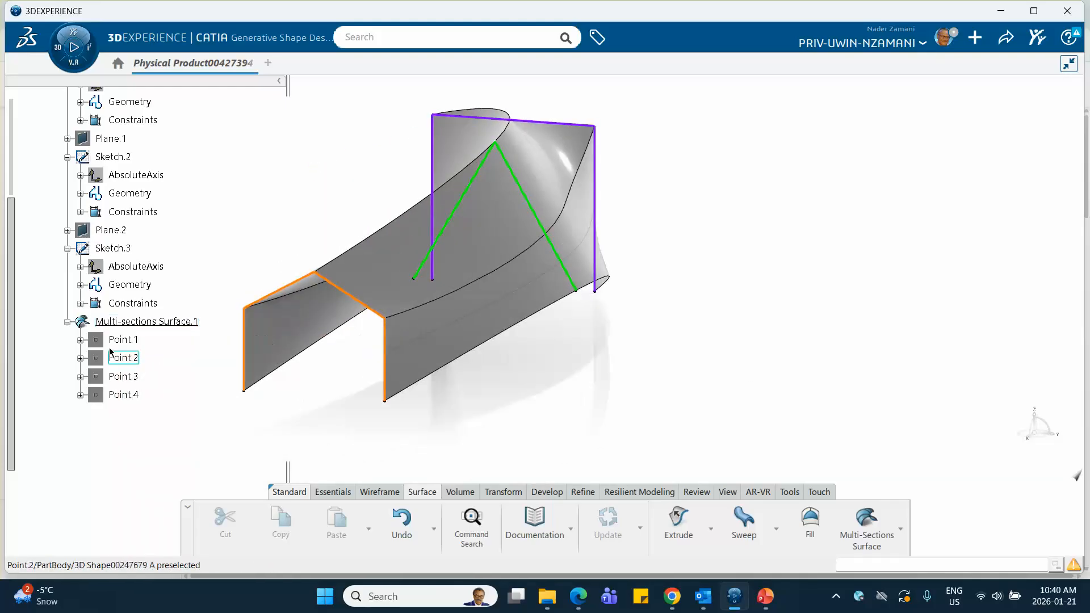
pyautogui.scroll(-3, 110, 352)
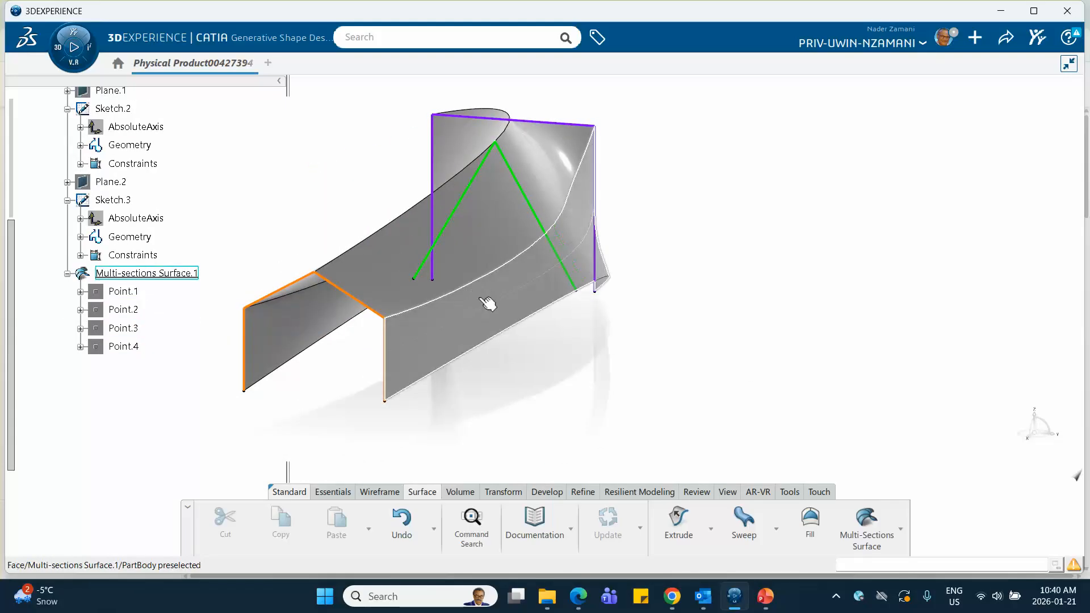
pyautogui.rightClick(501, 289)
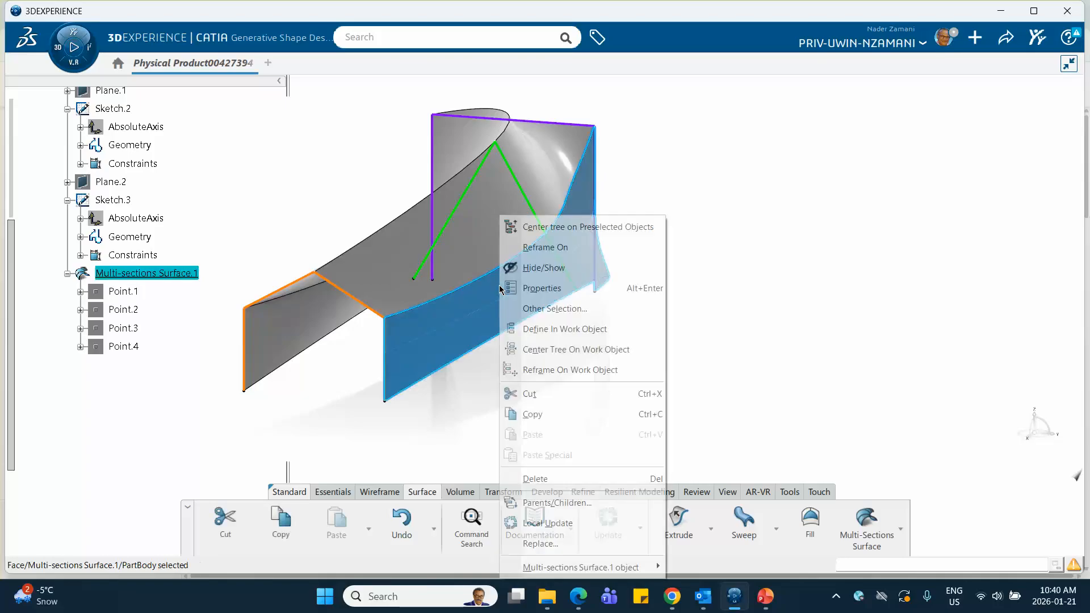
pyautogui.click(545, 276)
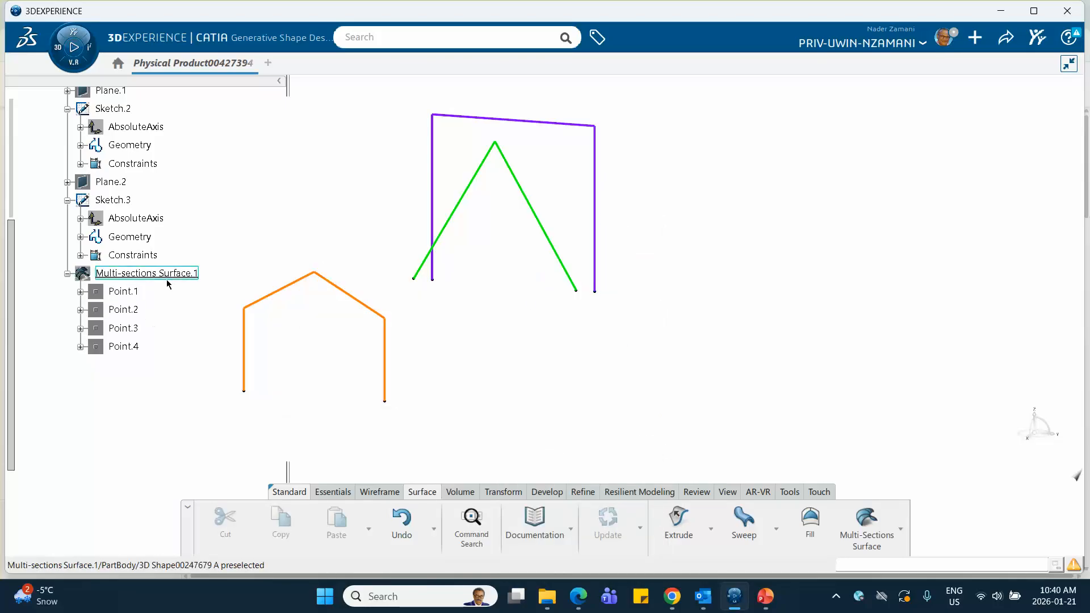
pyautogui.hotkey('ctrl', 'z')
pyautogui.click(518, 407)
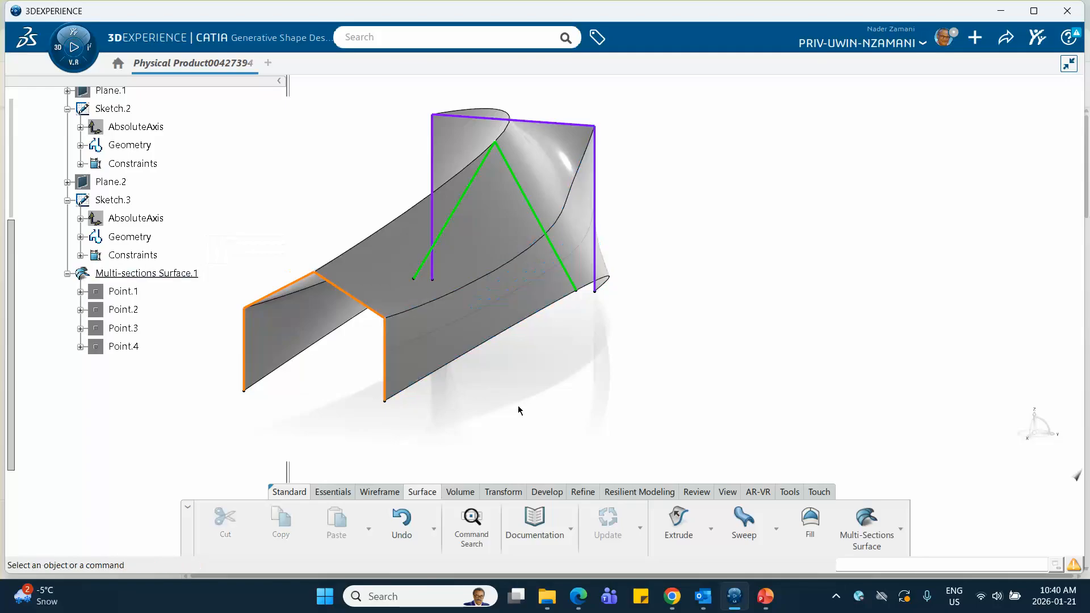
# Step: Set the fill transparency of the multi-sections surface to 184 in its graphic properties
pyautogui.moveTo(522, 410); pyautogui.dragTo(445, 437, button='middle')
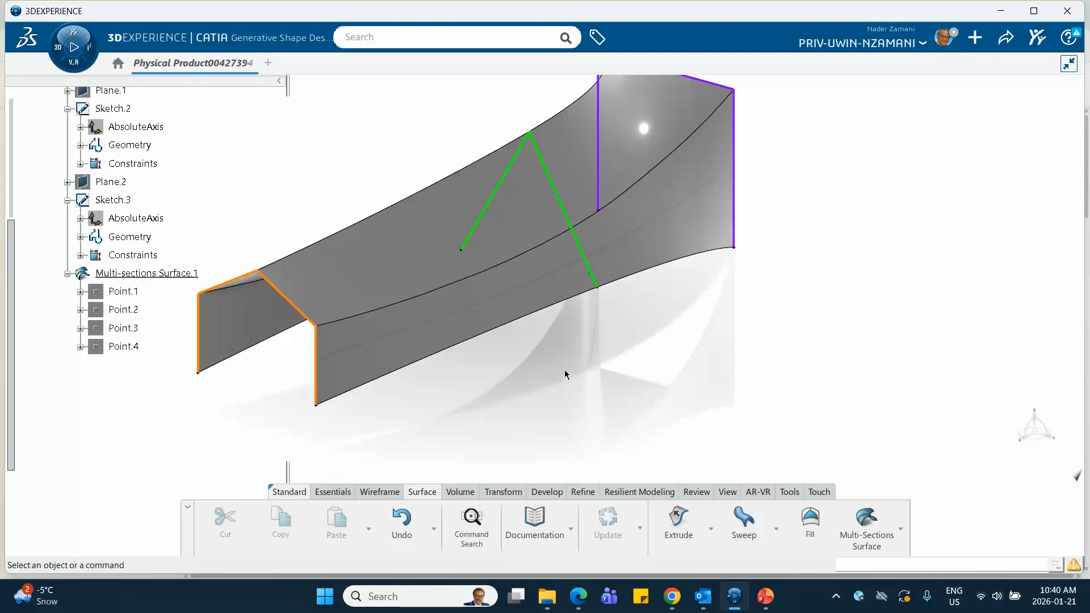
pyautogui.moveTo(567, 373); pyautogui.dragTo(664, 370, button='middle')
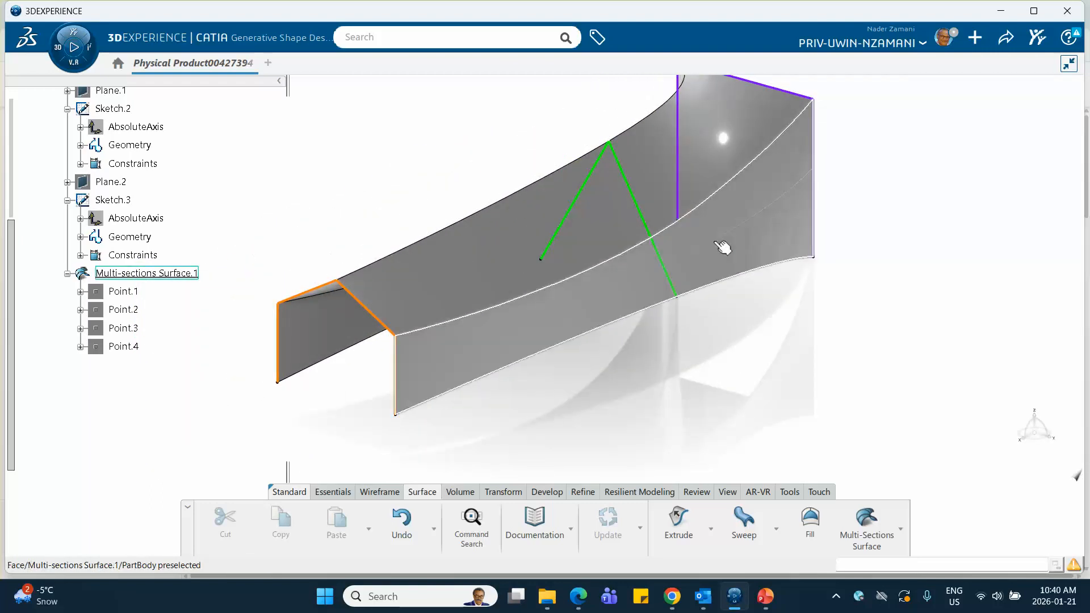
pyautogui.rightClick(134, 274)
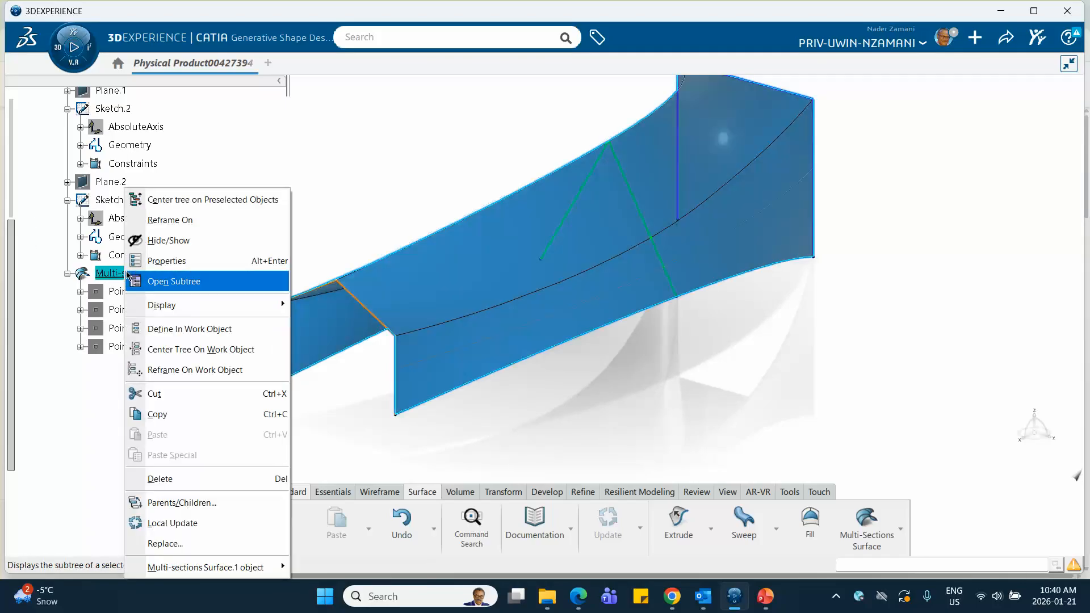
pyautogui.click(163, 261)
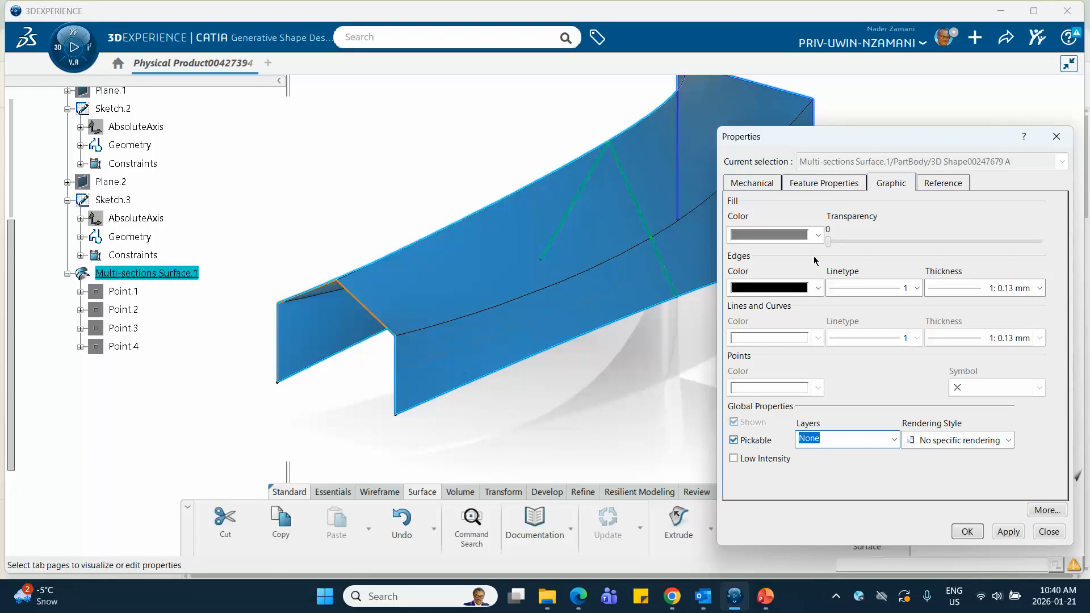
pyautogui.moveTo(829, 245); pyautogui.dragTo(983, 243)
pyautogui.click(979, 534)
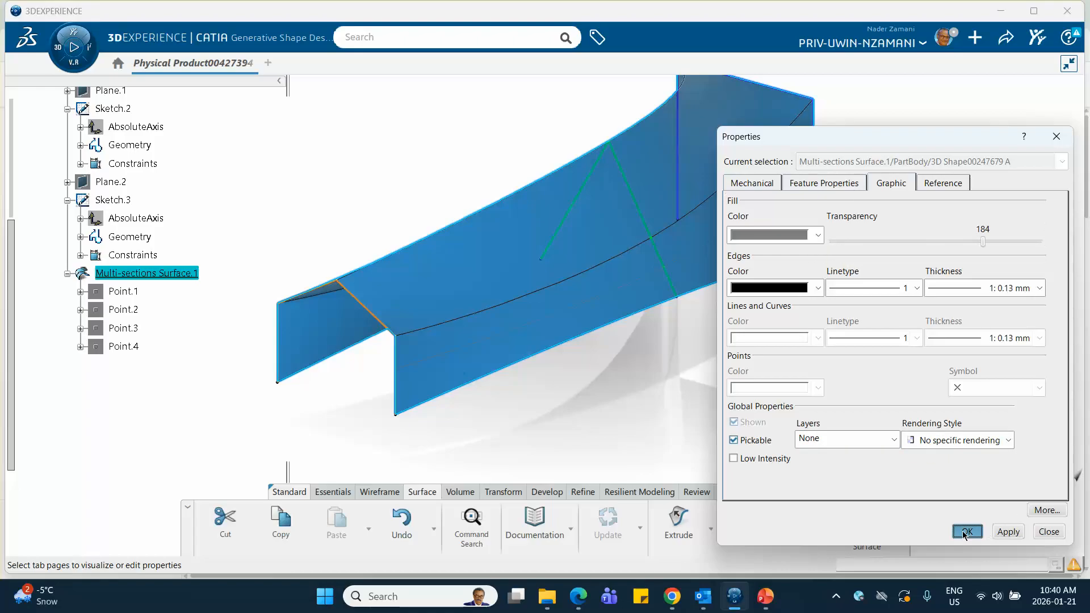
pyautogui.click(628, 449)
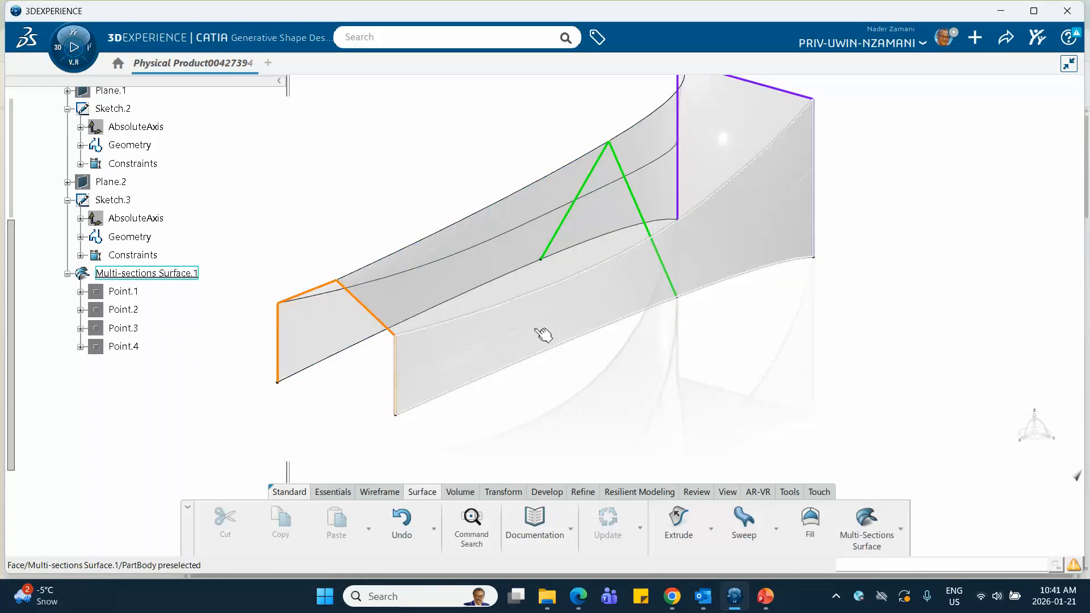
pyautogui.moveTo(703, 352); pyautogui.dragTo(749, 353, button='middle')
# Step: Switch to the PowerPoint presentation and show its title slide
pyautogui.click(765, 596)
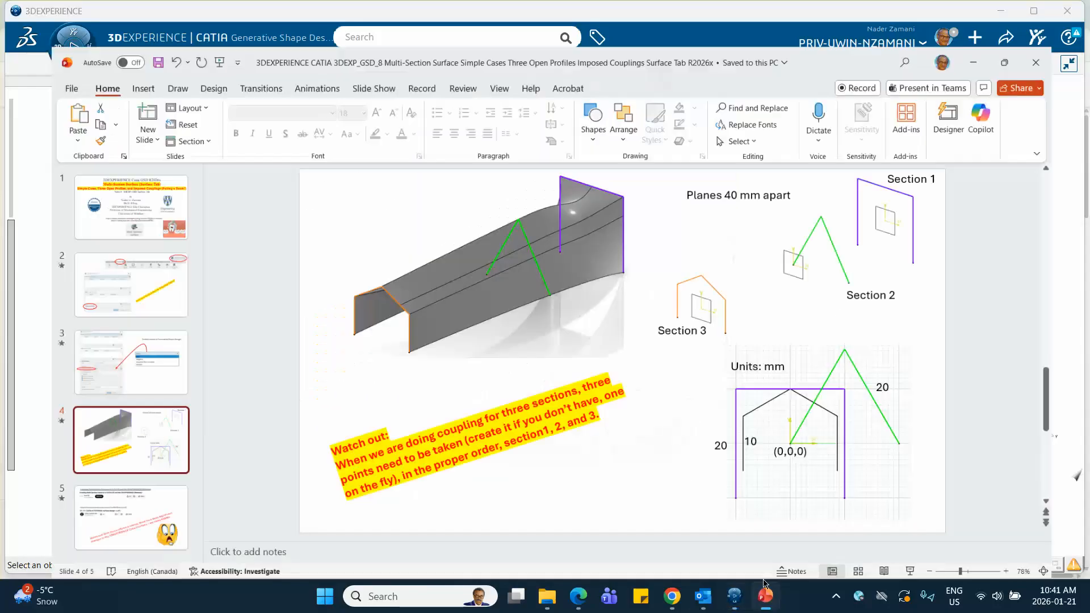
pyautogui.click(86, 174)
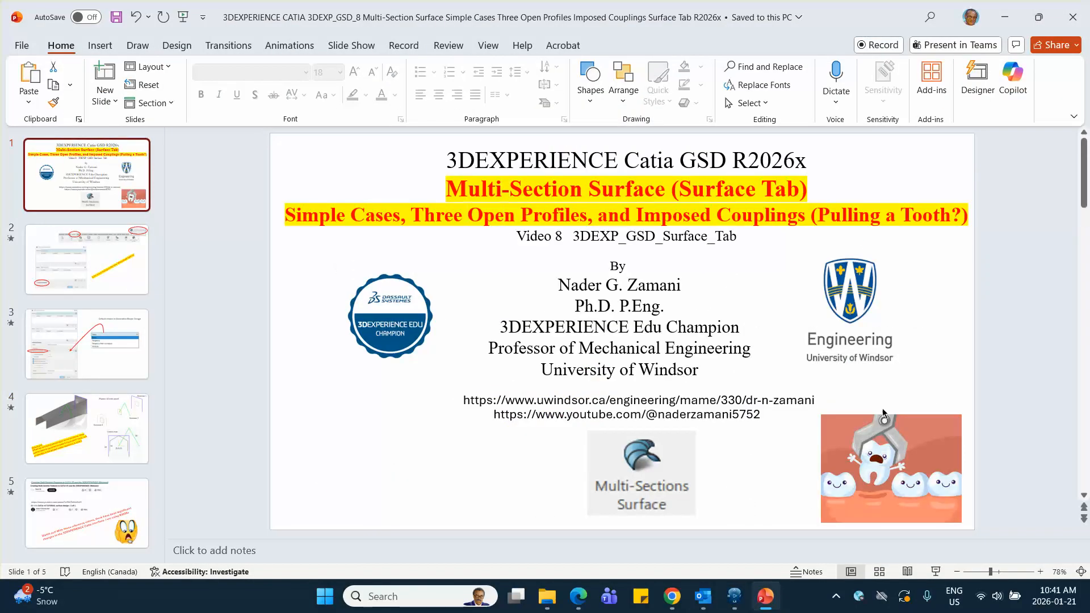